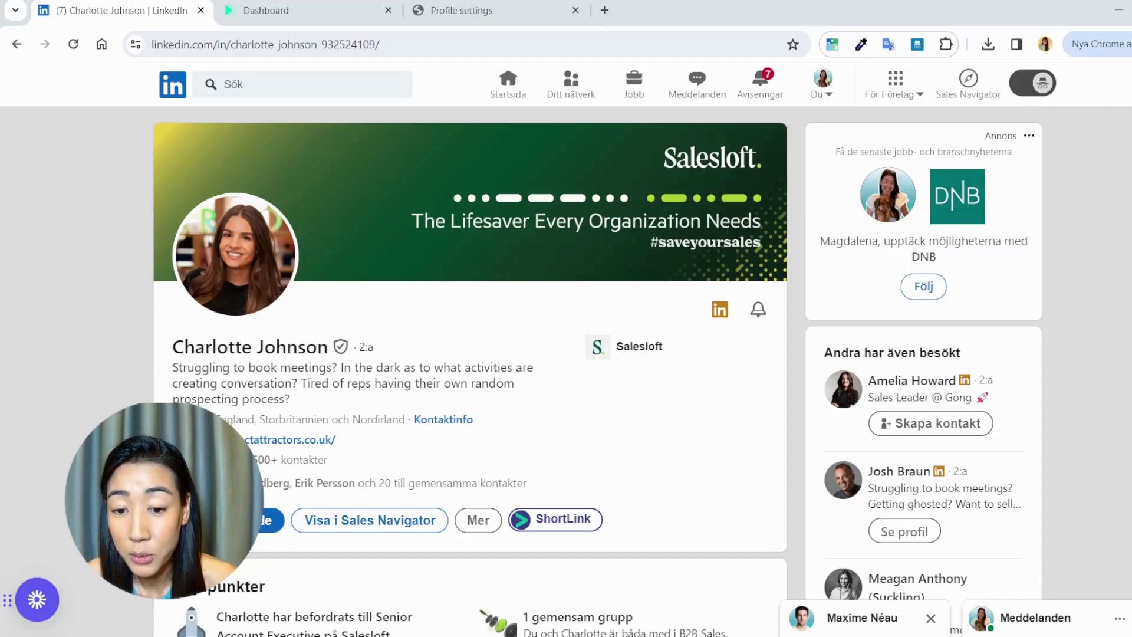
Step: Scroll down to the profile's Utvalt section and expand the chat holding the RepliQ video message
{"action": "scroll", "coordinate": [771, 491], "scroll_direction": "down", "scroll_amount": 8}
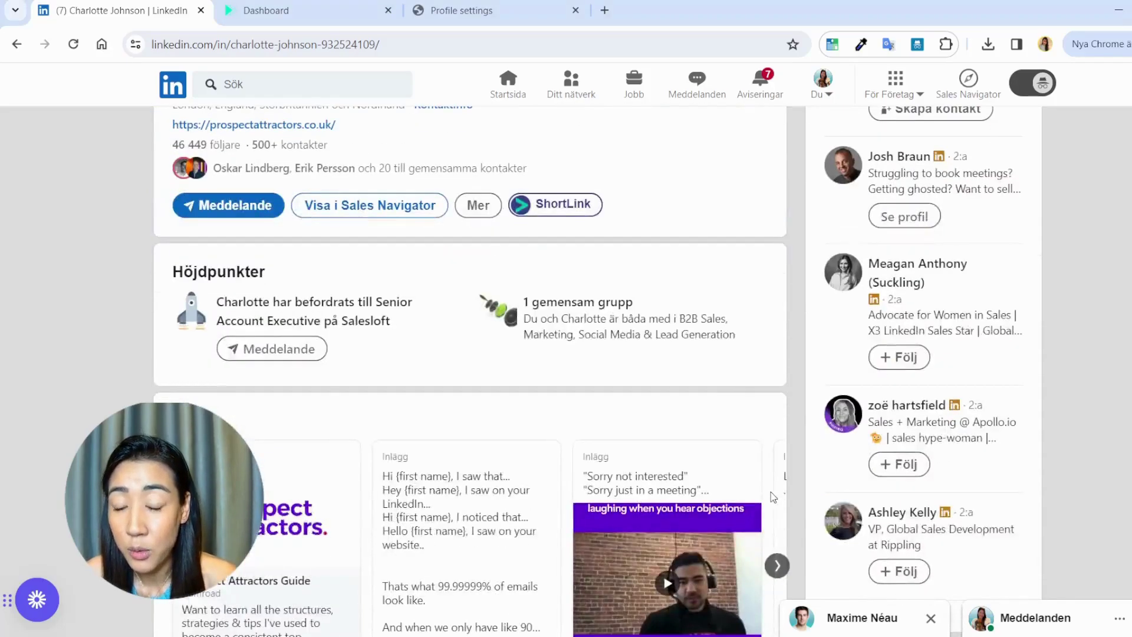
{"action": "scroll", "coordinate": [770, 492], "scroll_direction": "down", "scroll_amount": 1}
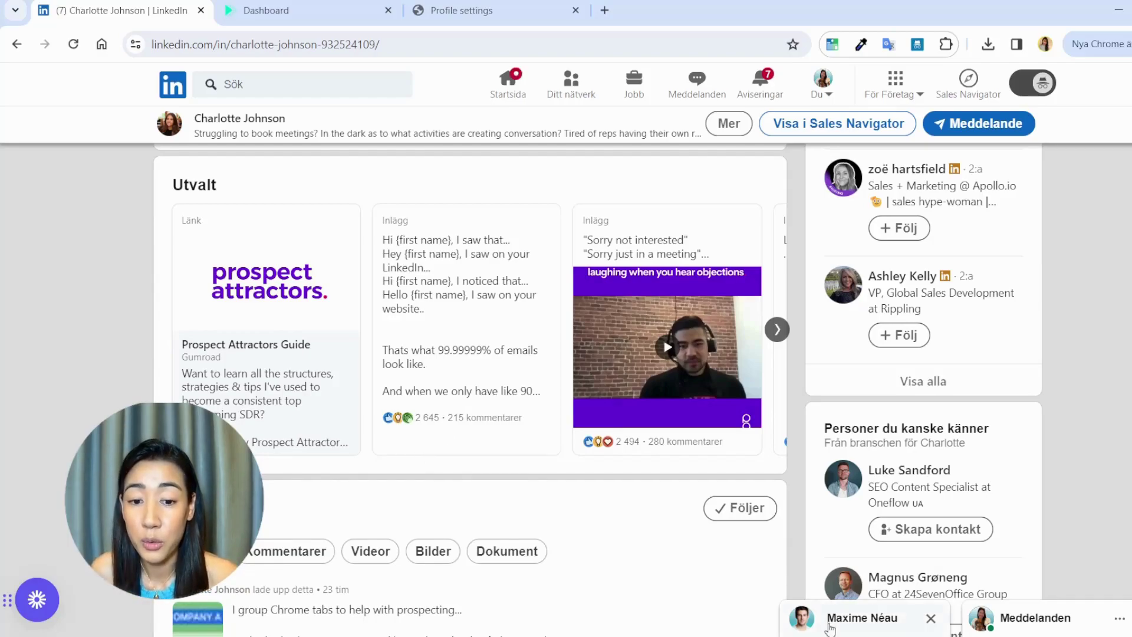
{"action": "left_click", "coordinate": [861, 618]}
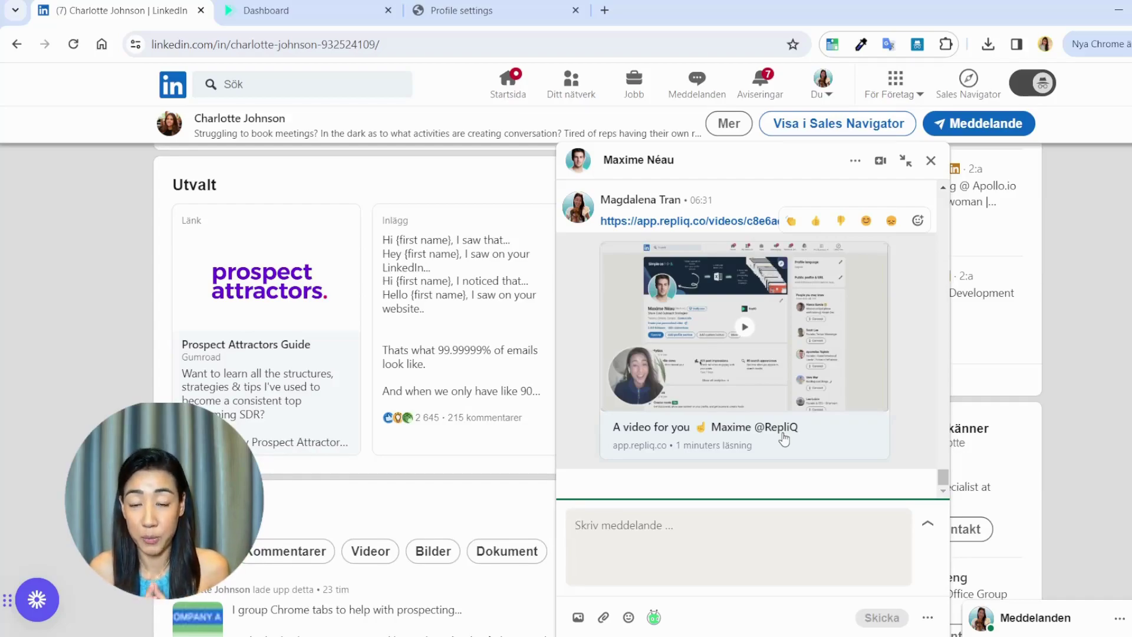
Step: Collapse the RepliQ video conversation back to its minimized chat bar
{"action": "left_click", "coordinate": [904, 162]}
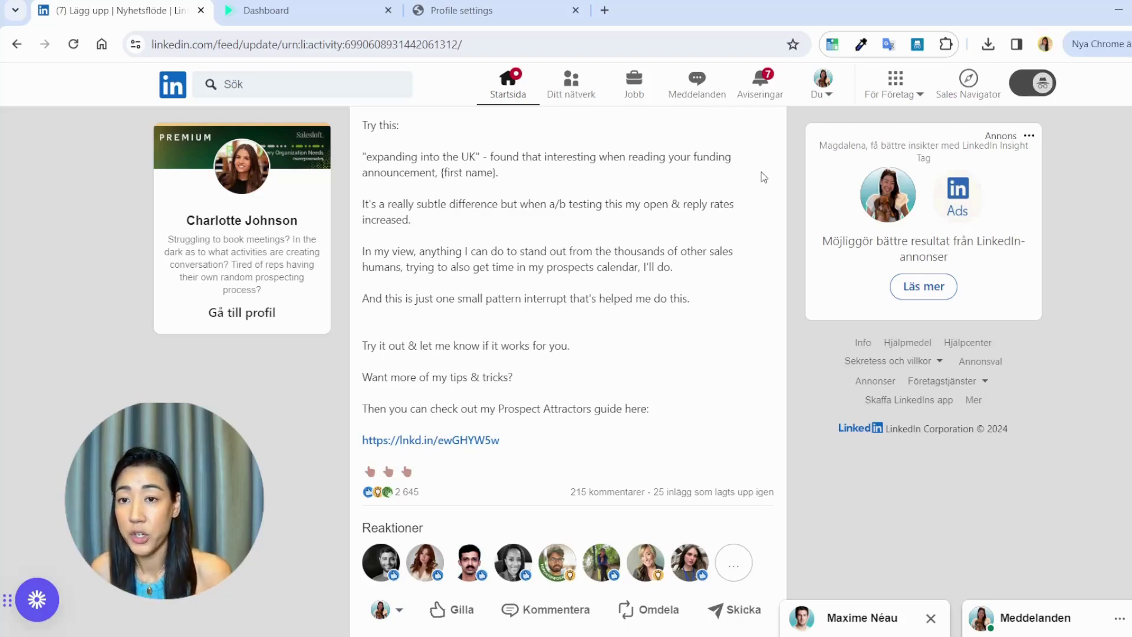
Step: Switch to the NotiQ tab showing the LinkedIn Campaigns list
{"action": "left_click", "coordinate": [521, 3]}
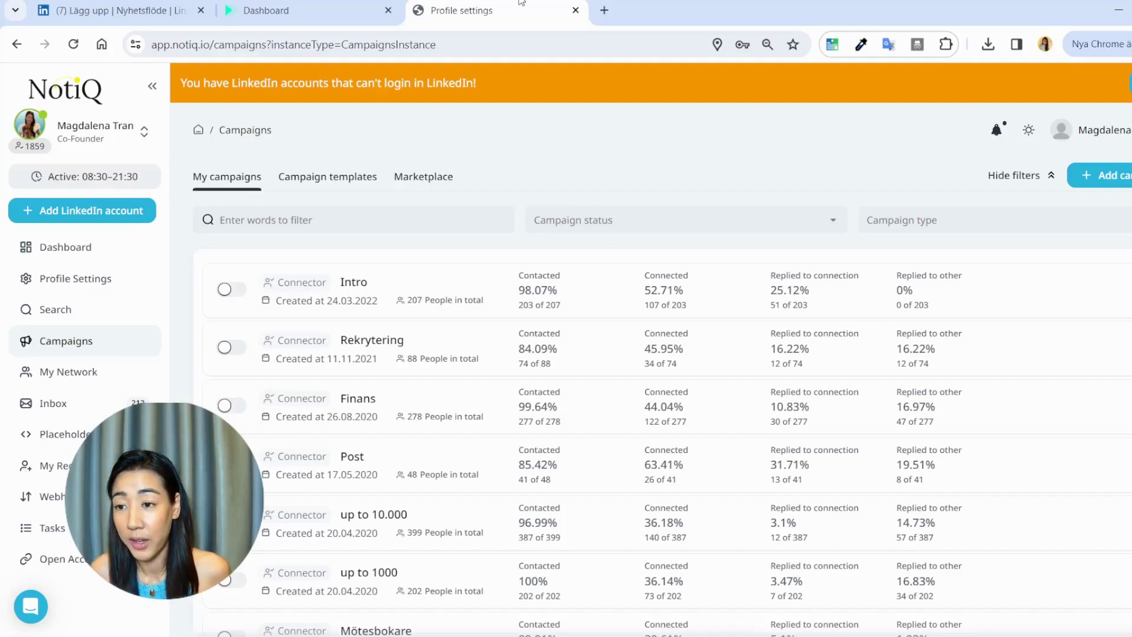
Step: Go to NotiQ's Search page and open the Add new search dialog
{"action": "left_click", "coordinate": [109, 309]}
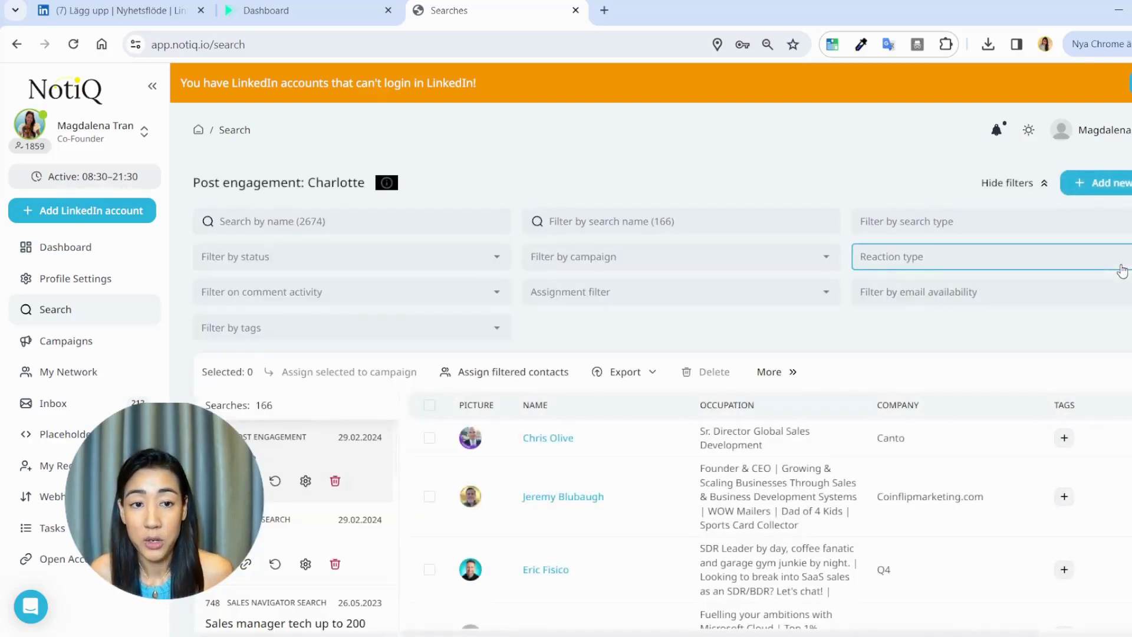
{"action": "left_click", "coordinate": [1098, 183]}
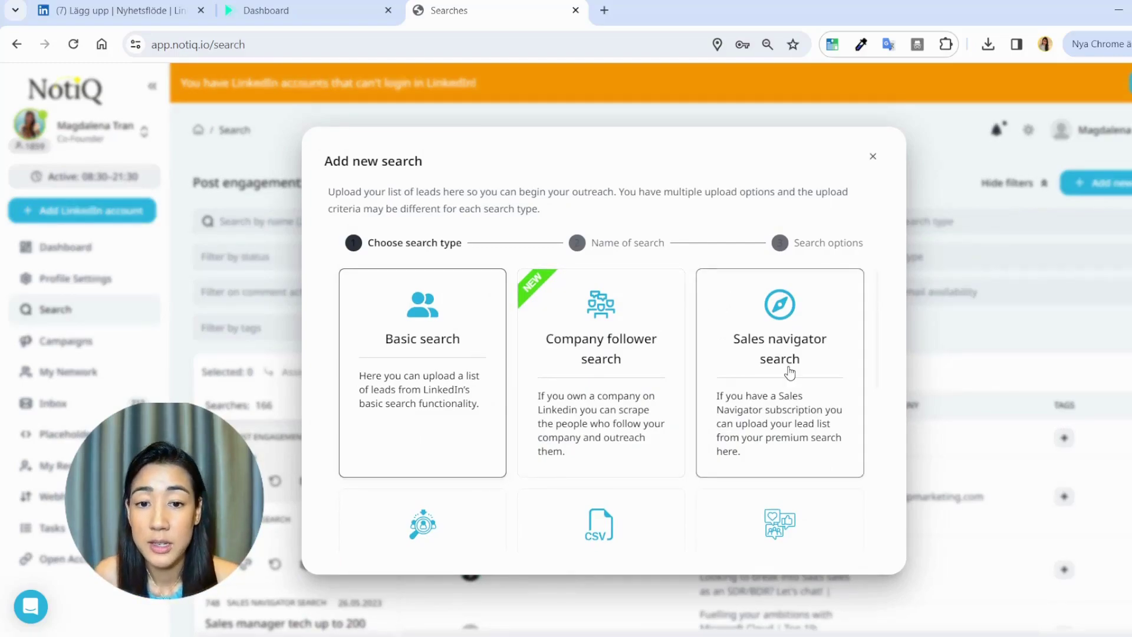
Step: Choose Post engagement among the search-type cards
{"action": "scroll", "coordinate": [789, 373], "scroll_direction": "down", "scroll_amount": 2}
{"action": "scroll", "coordinate": [789, 373], "scroll_direction": "up", "scroll_amount": 2}
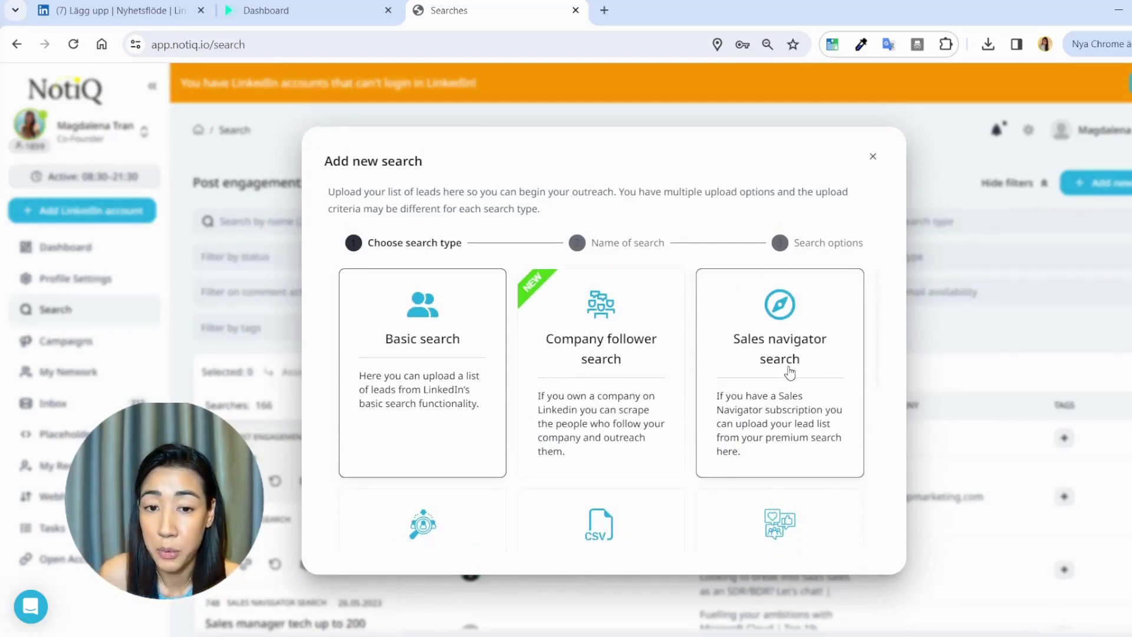
{"action": "scroll", "coordinate": [790, 373], "scroll_direction": "down", "scroll_amount": 3}
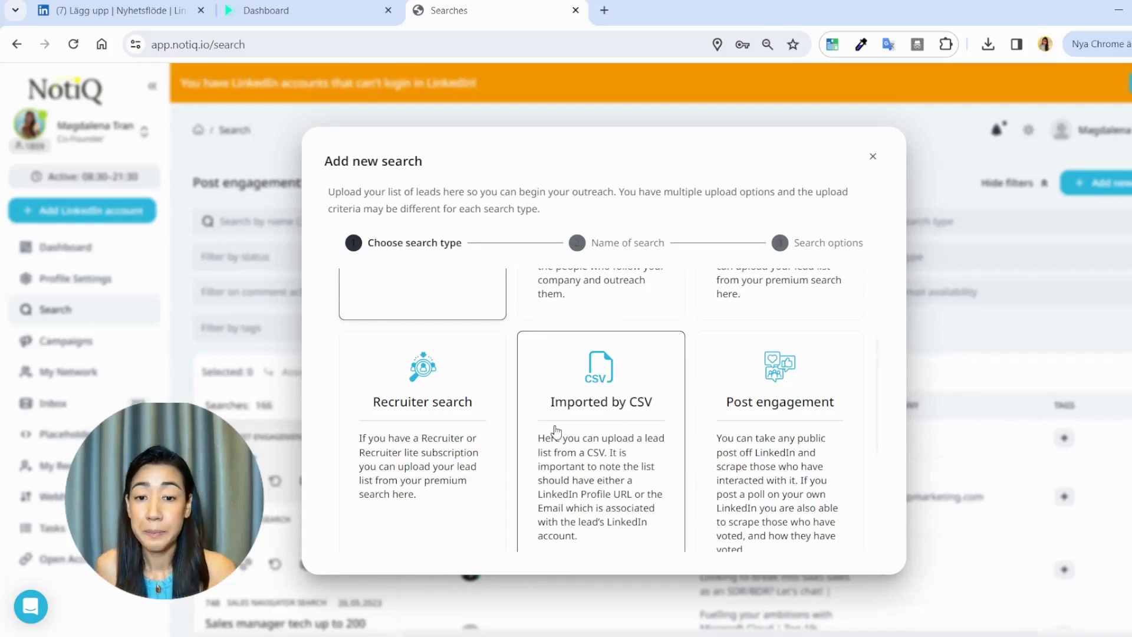
{"action": "scroll", "coordinate": [554, 437], "scroll_direction": "down", "scroll_amount": 3}
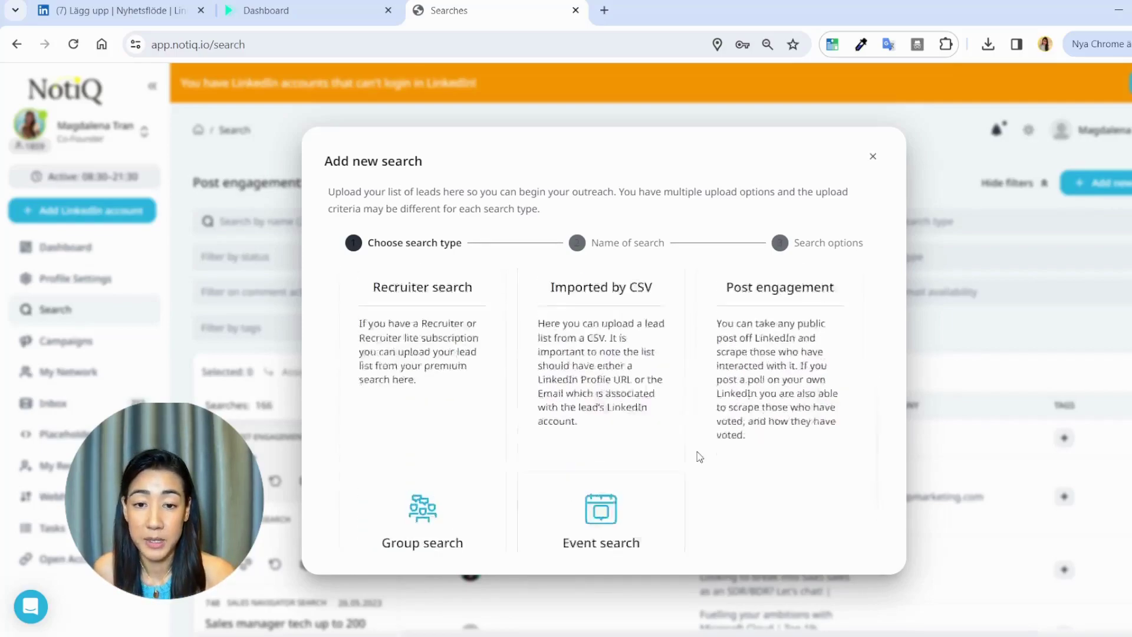
{"action": "scroll", "coordinate": [699, 457], "scroll_direction": "up", "scroll_amount": 1}
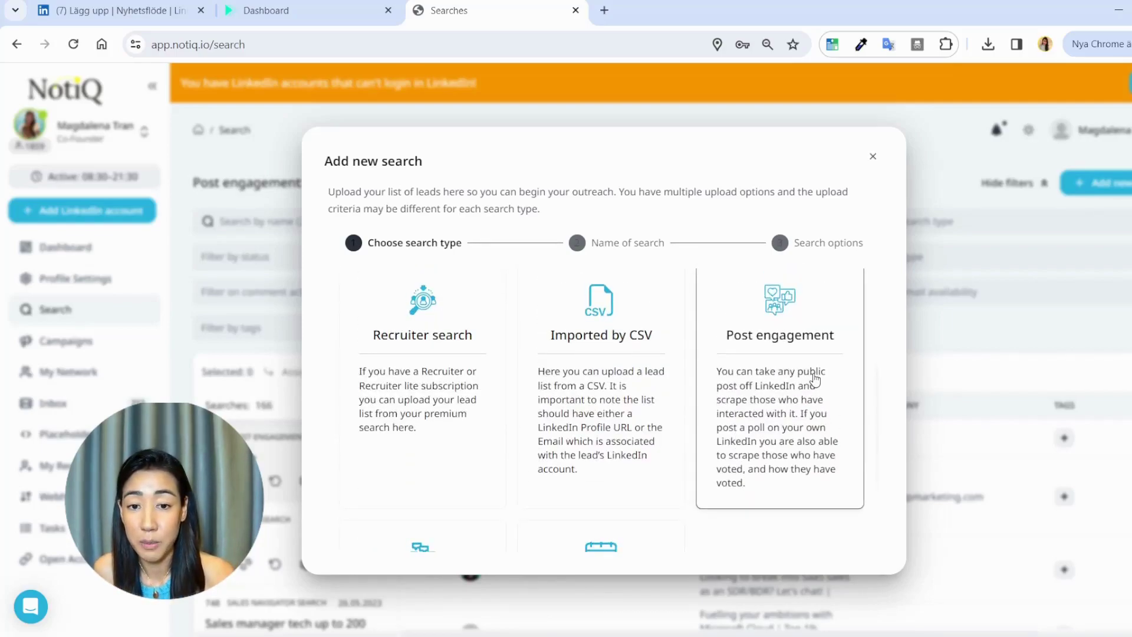
{"action": "left_click", "coordinate": [815, 381]}
Step: Name the new search 'Charlotte' and advance to the post URL step
{"action": "left_click", "coordinate": [773, 391]}
{"action": "type", "text": "Charlotte"}
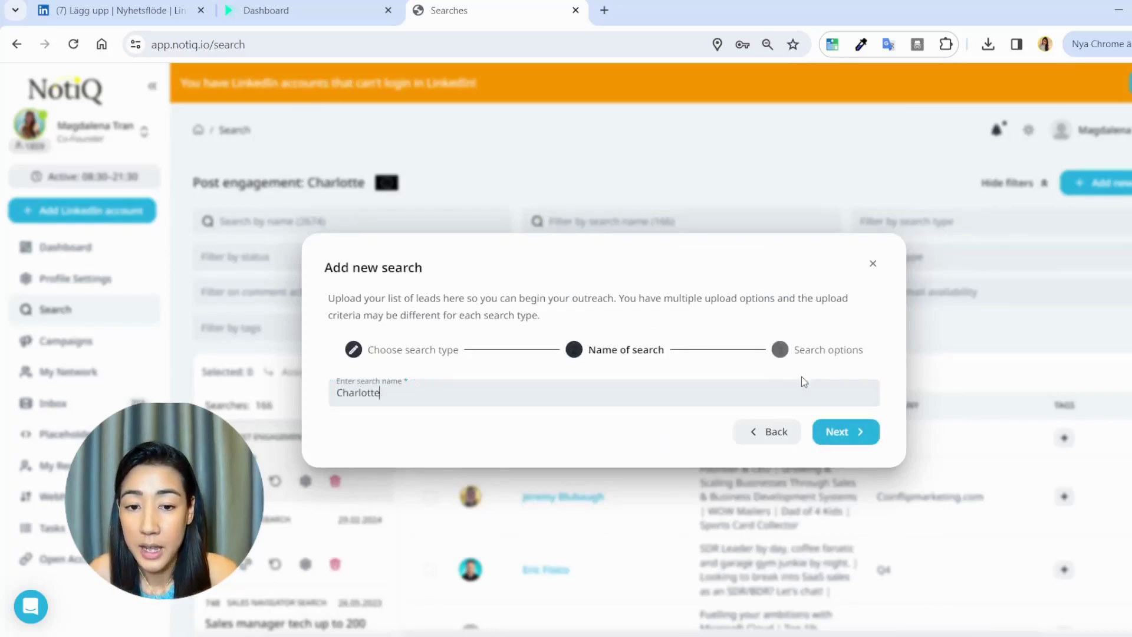
{"action": "left_click", "coordinate": [834, 430]}
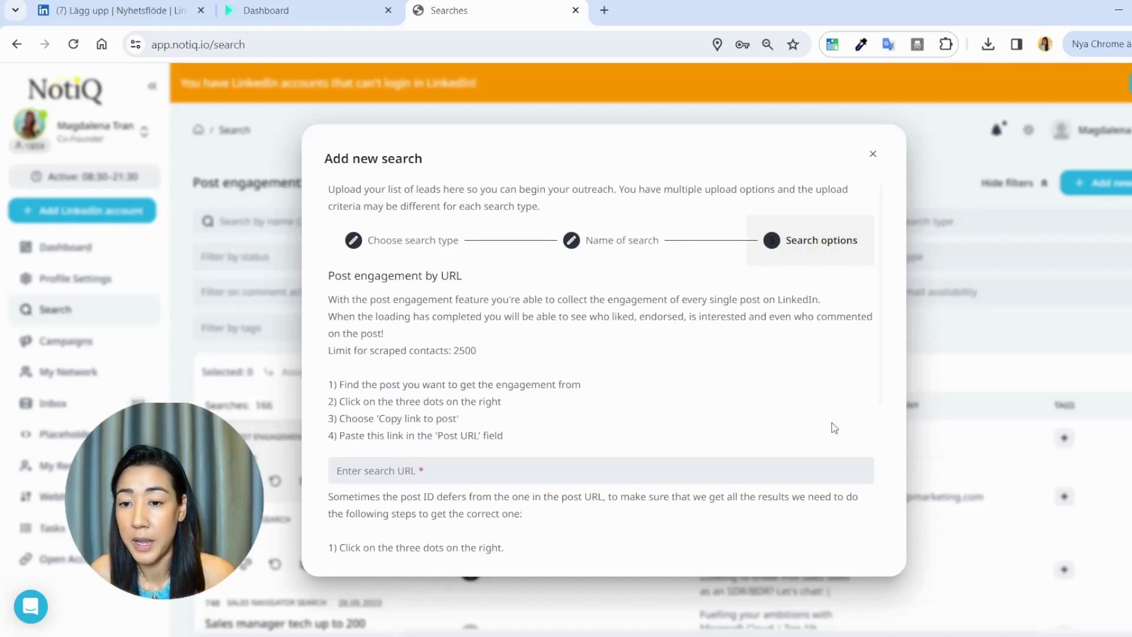
{"action": "scroll", "coordinate": [751, 448], "scroll_direction": "down", "scroll_amount": 2}
{"action": "left_click_drag", "start_coordinate": [328, 306], "coordinate": [455, 336]}
{"action": "left_click", "coordinate": [455, 336]}
{"action": "left_click_drag", "start_coordinate": [328, 303], "coordinate": [531, 361]}
{"action": "left_click", "coordinate": [531, 363]}
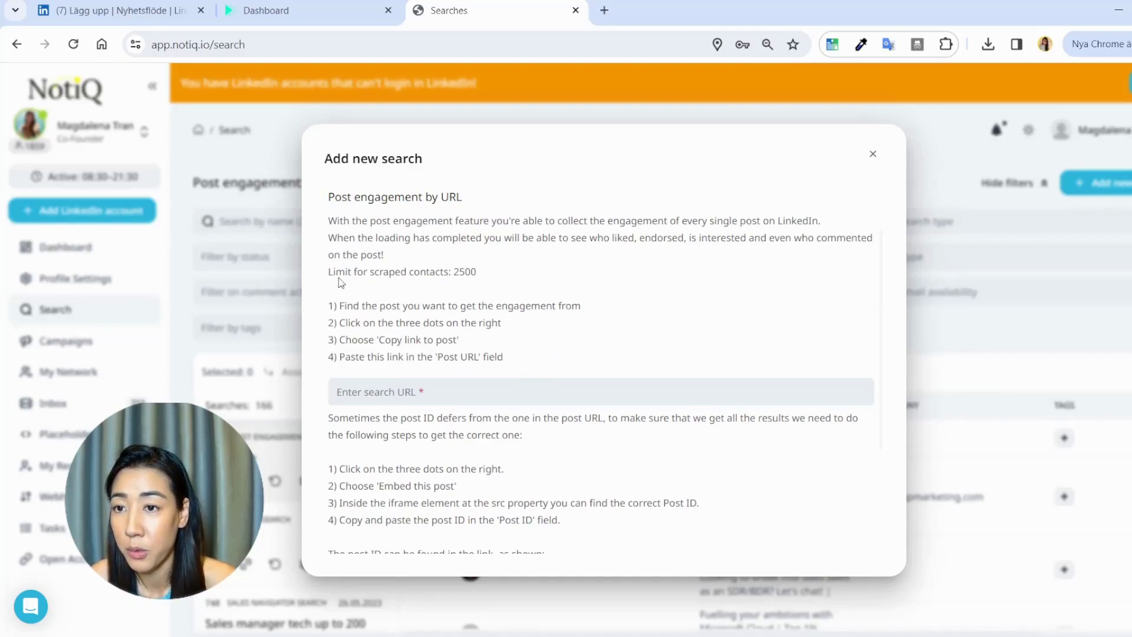
Step: Copy the LinkedIn post's link with Kopiera länk till inlägg and return to the dialog
{"action": "left_click", "coordinate": [112, 10]}
{"action": "scroll", "coordinate": [710, 233], "scroll_direction": "up", "scroll_amount": 5}
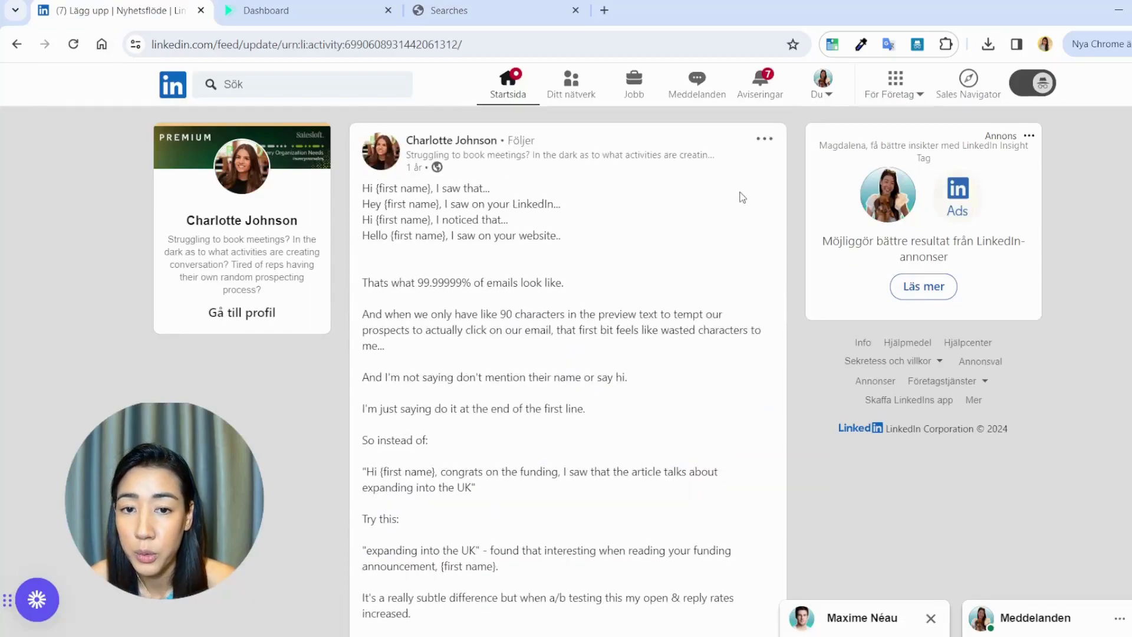
{"action": "left_click", "coordinate": [764, 138]}
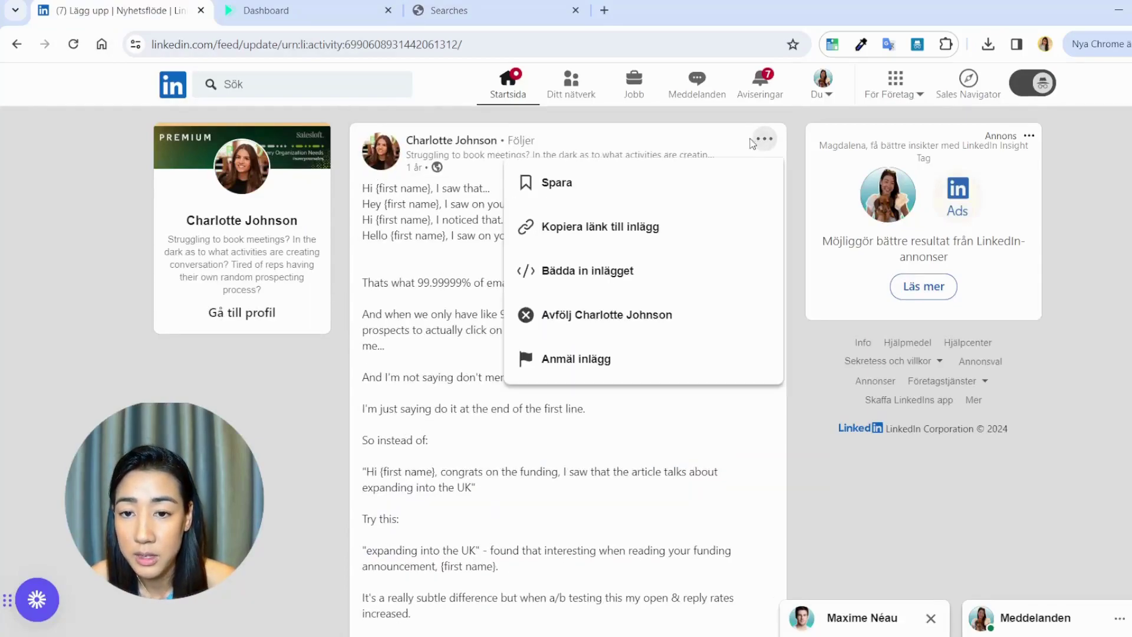
{"action": "left_click", "coordinate": [667, 231]}
{"action": "left_click", "coordinate": [454, 10]}
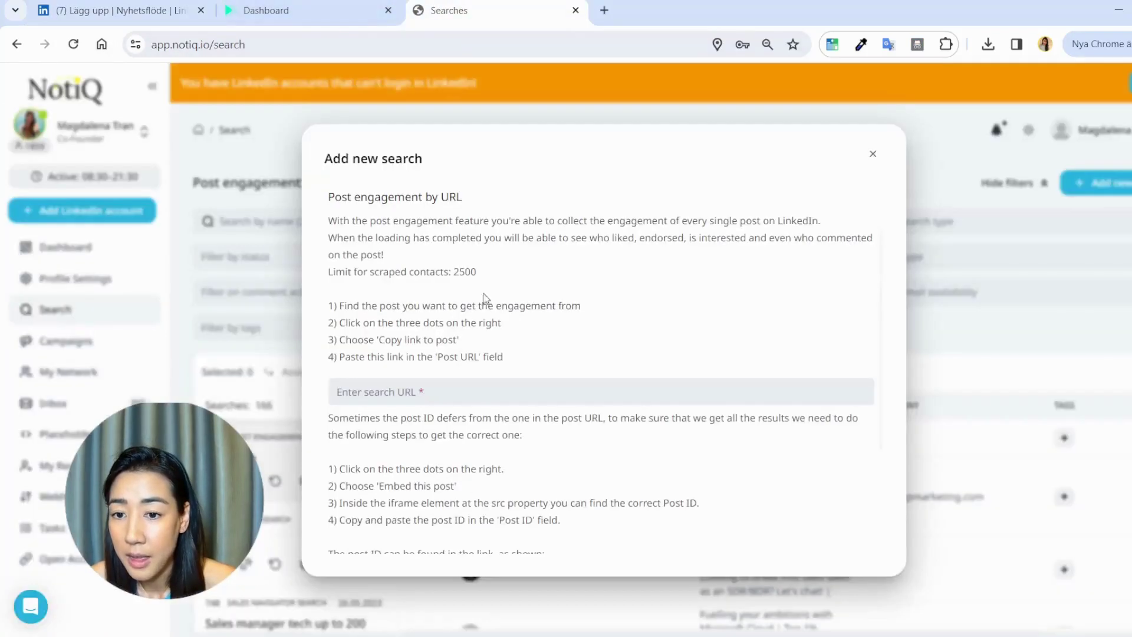
{"action": "left_click", "coordinate": [479, 389]}
Step: Paste the post link into the search URL field and copy its ID digits
{"action": "key", "text": "ctrl+v"}
{"action": "scroll", "coordinate": [491, 380], "scroll_direction": "down", "scroll_amount": 1}
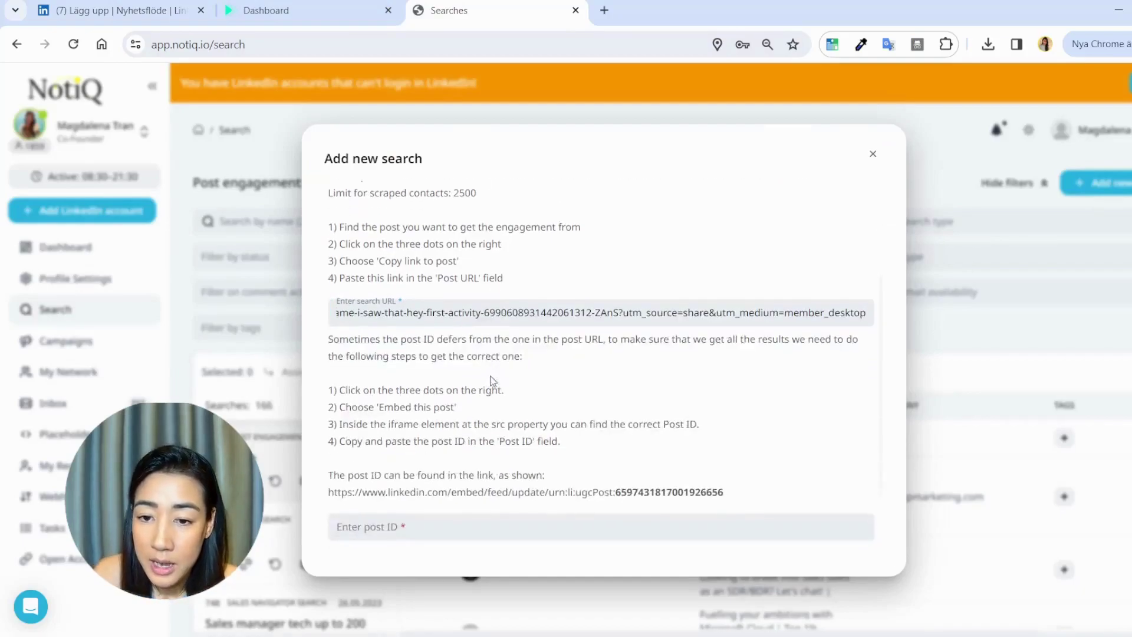
{"action": "scroll", "coordinate": [495, 375], "scroll_direction": "down", "scroll_amount": 1}
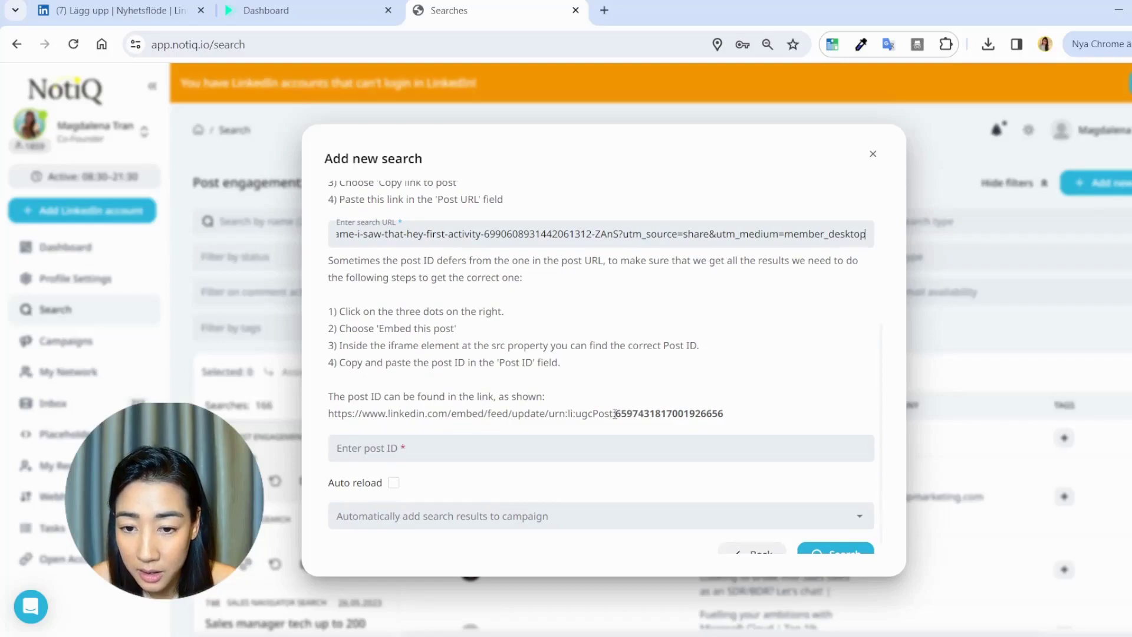
{"action": "left_click", "coordinate": [427, 236]}
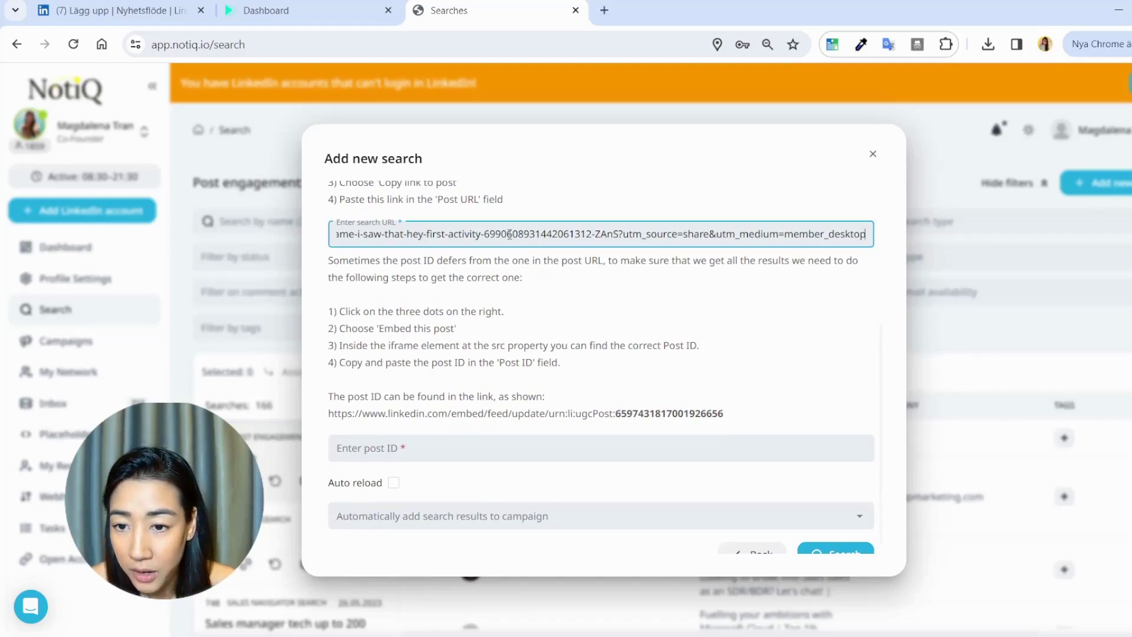
{"action": "left_click_drag", "start_coordinate": [484, 235], "coordinate": [592, 235]}
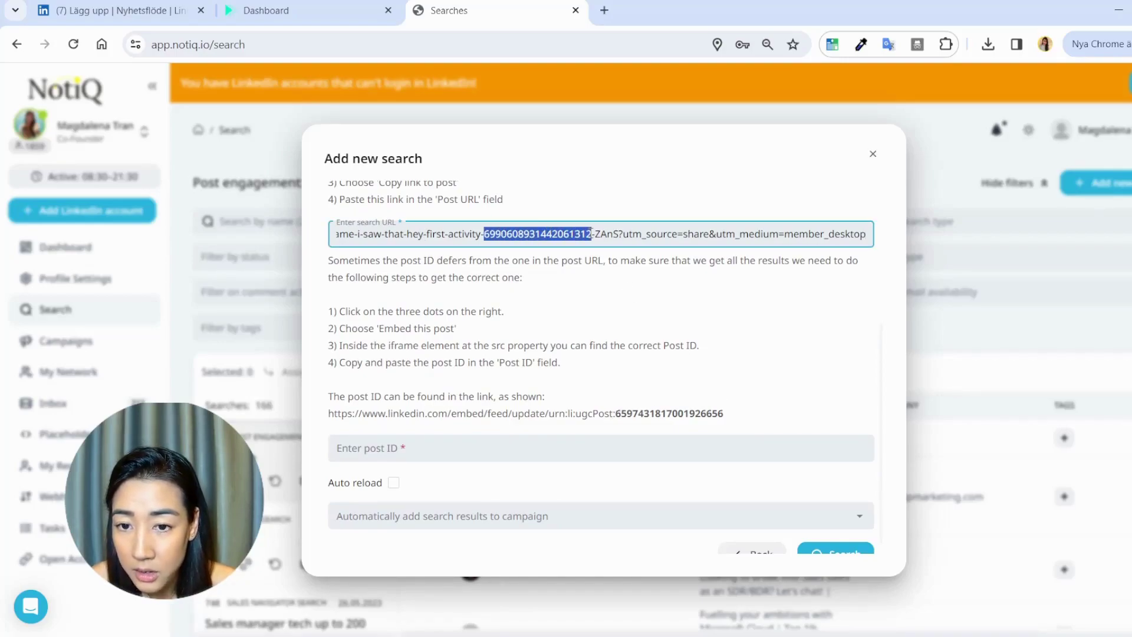
{"action": "key", "text": "ctrl+c"}
{"action": "left_click", "coordinate": [567, 447]}
{"action": "key", "text": "ctrl+v"}
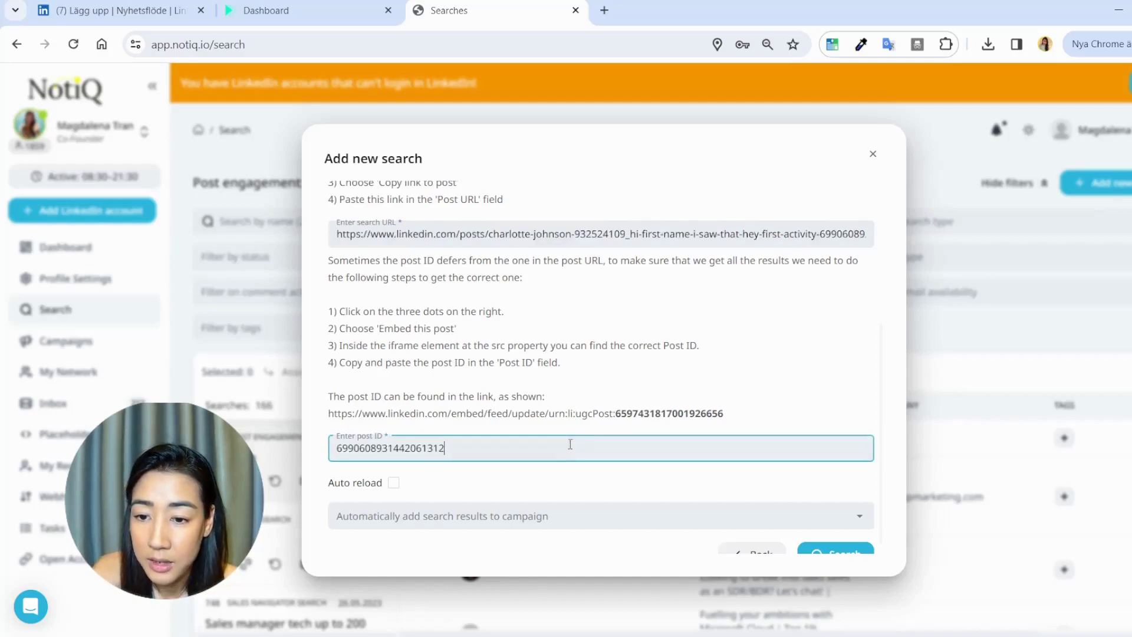
{"action": "scroll", "coordinate": [620, 398], "scroll_direction": "down", "scroll_amount": 1}
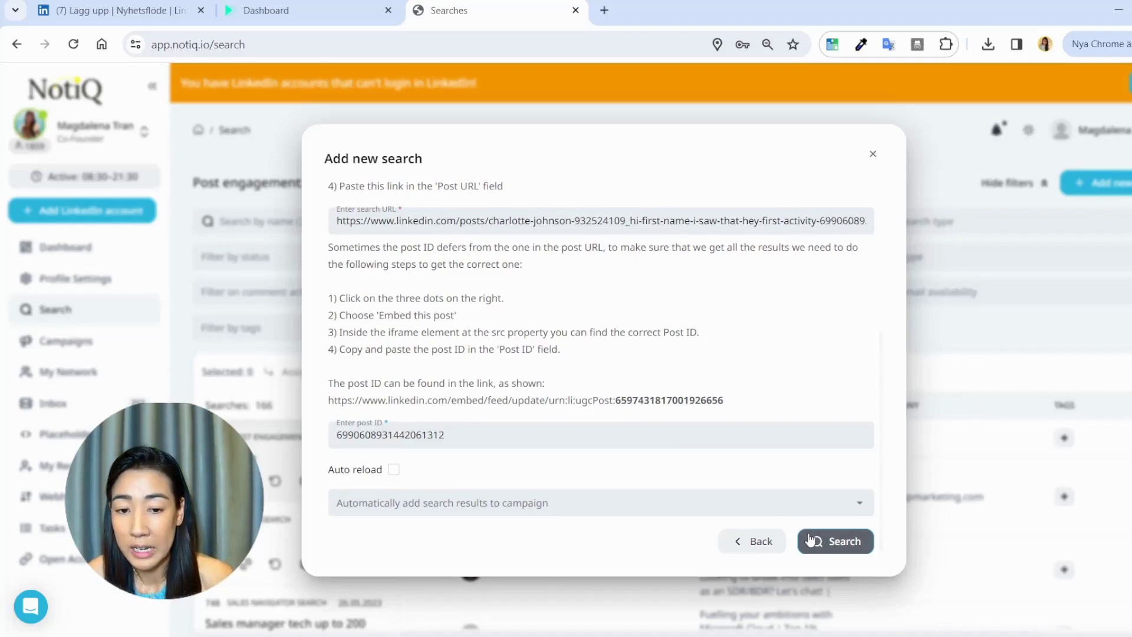
{"action": "left_click", "coordinate": [874, 154]}
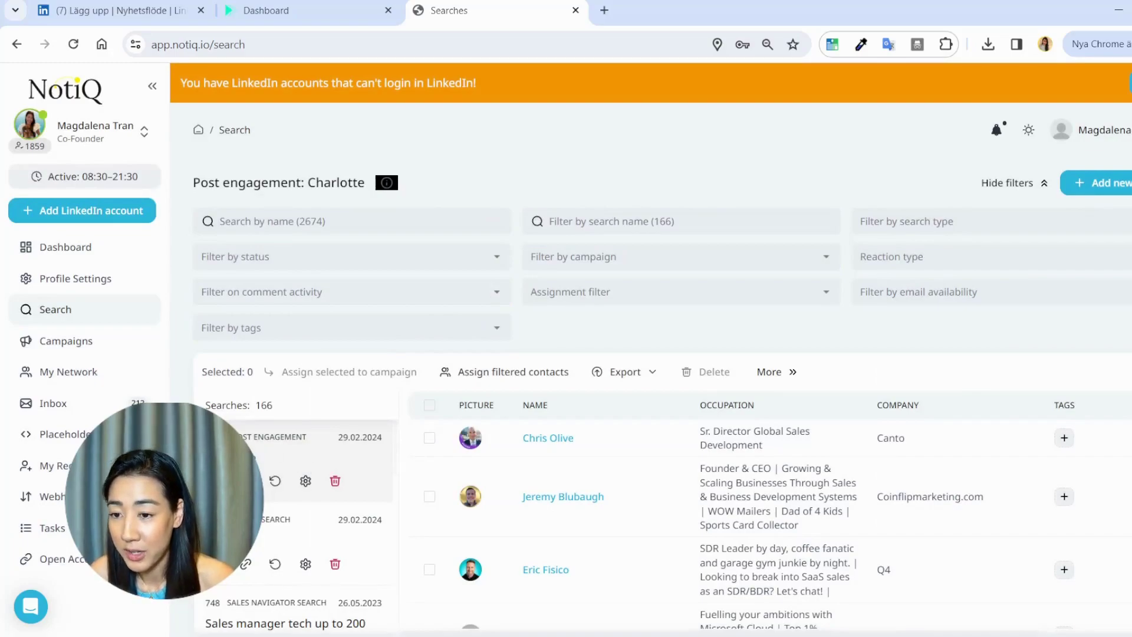
Step: Open the Charlotte search's contacts and show the CSV and webhook export options
{"action": "left_click", "coordinate": [262, 439]}
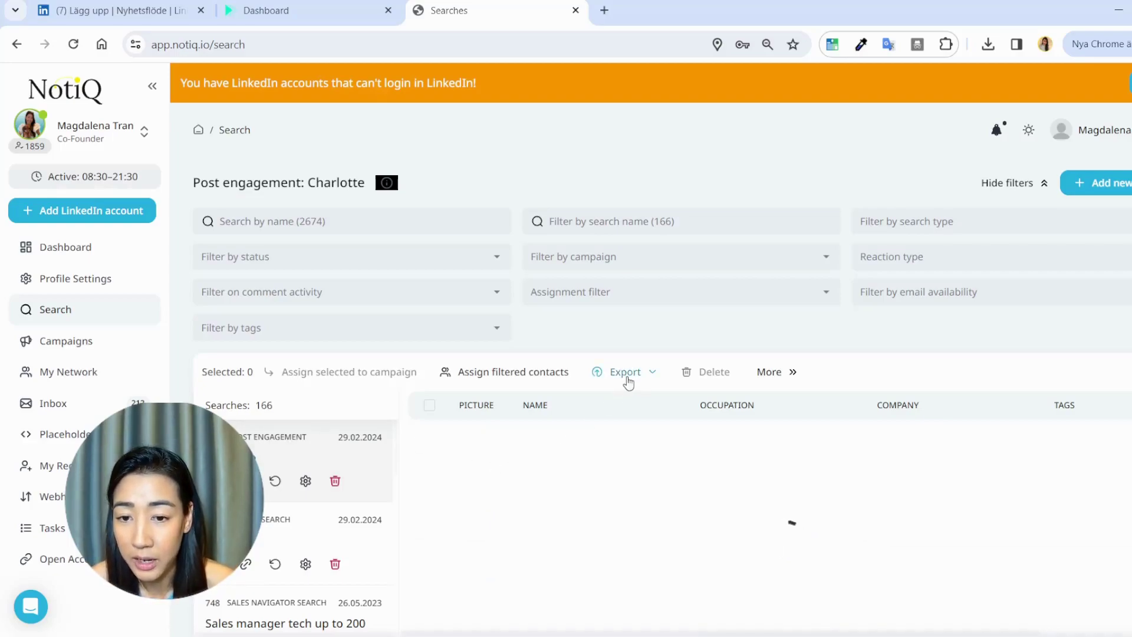
{"action": "left_click", "coordinate": [627, 378]}
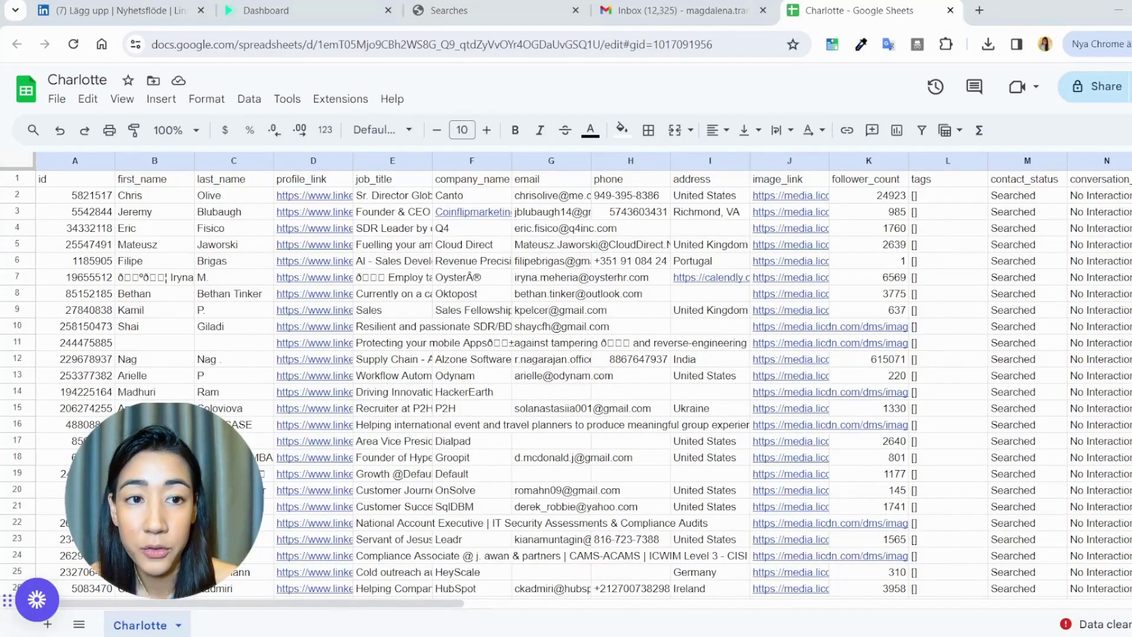
Step: Download the Charlotte sheet as a Comma Separated Values (.csv) file, then switch to RepliQ
{"action": "left_click_drag", "start_coordinate": [359, 610], "coordinate": [263, 345]}
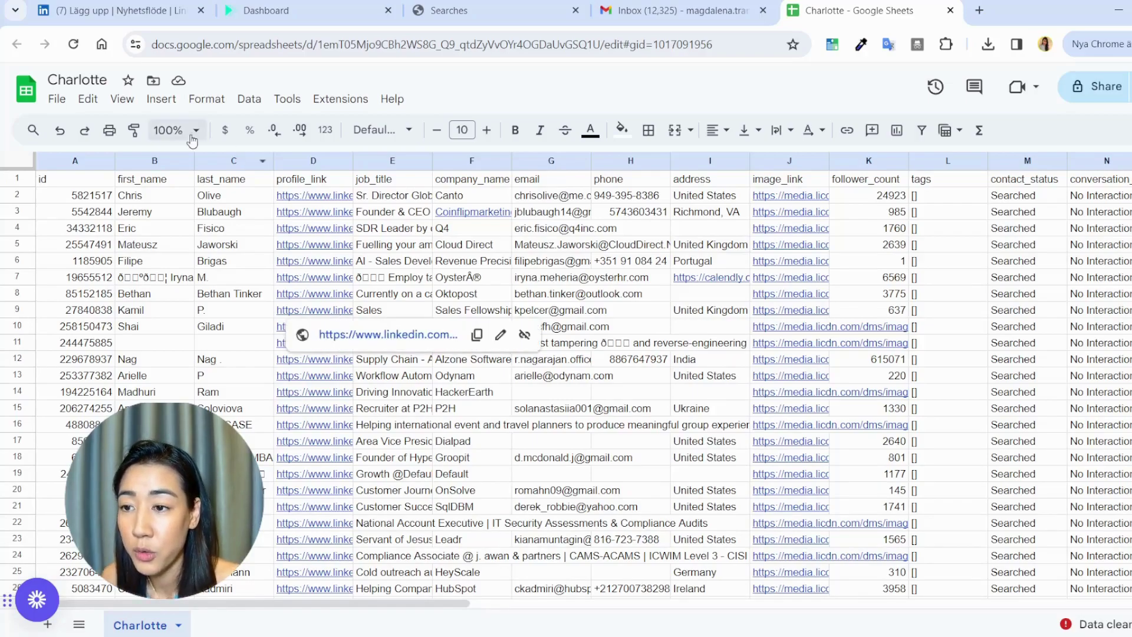
{"action": "left_click", "coordinate": [57, 99]}
{"action": "mouse_move", "coordinate": [256, 304]}
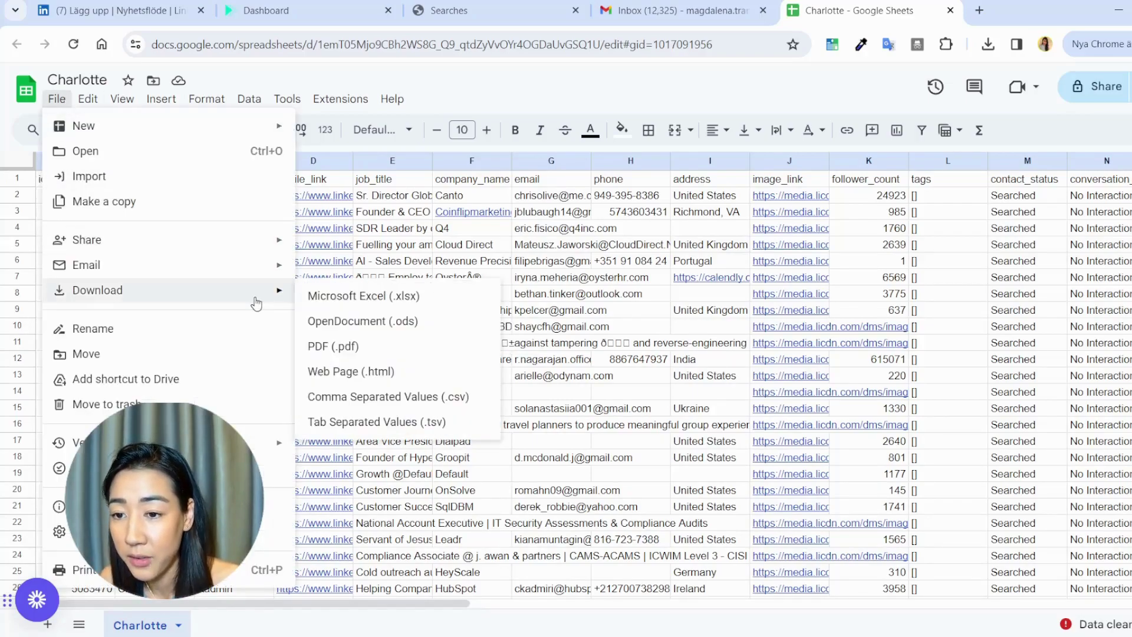
{"action": "left_click", "coordinate": [487, 401]}
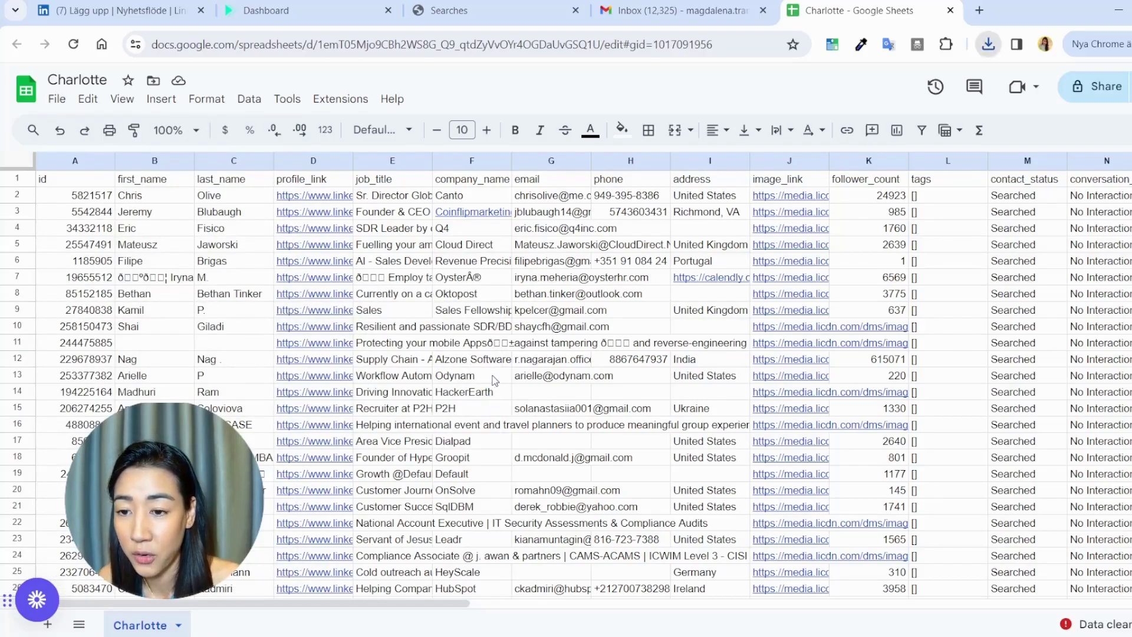
{"action": "left_click", "coordinate": [538, 281]}
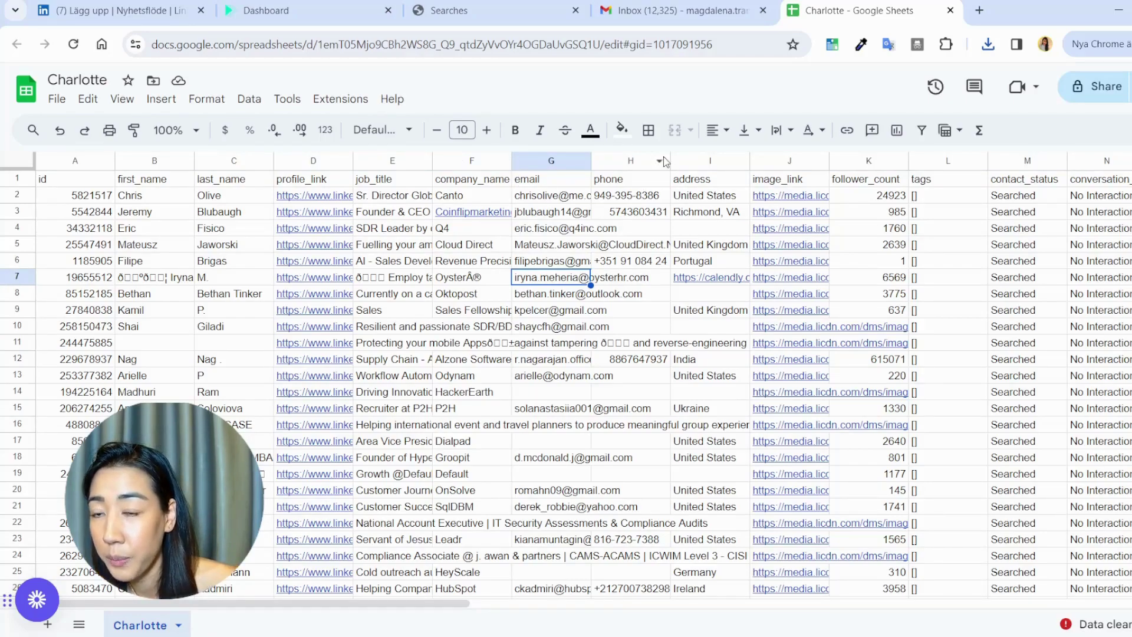
{"action": "left_click", "coordinate": [265, 10]}
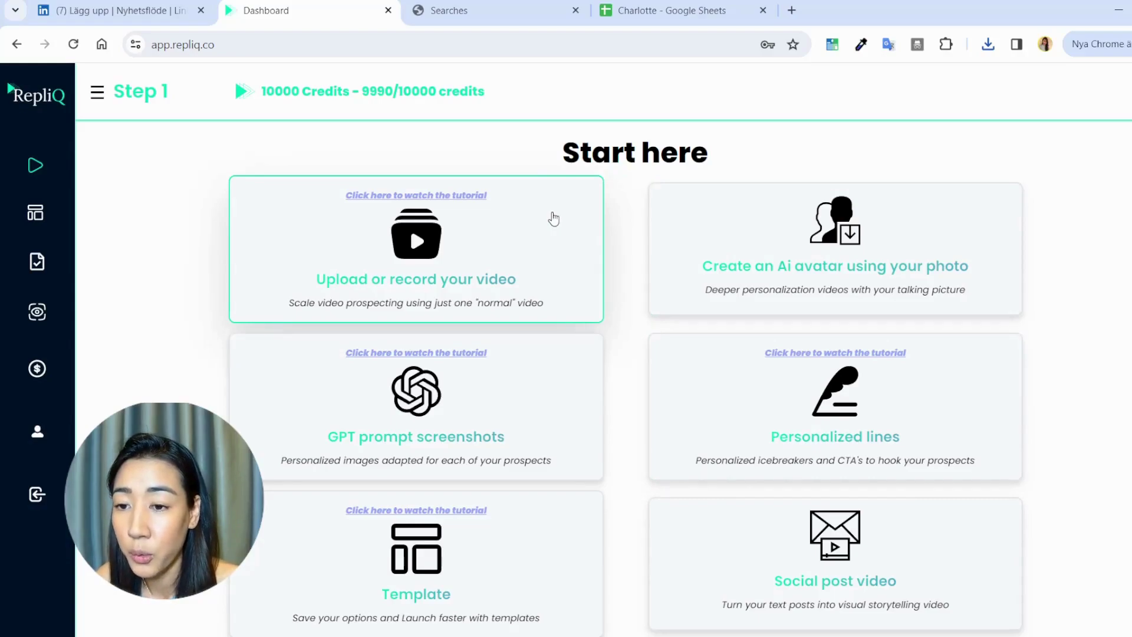
Step: Start a LinkedIn-background video, upload Untitled design (22).mp4, and continue to Step 2
{"action": "left_click", "coordinate": [415, 241]}
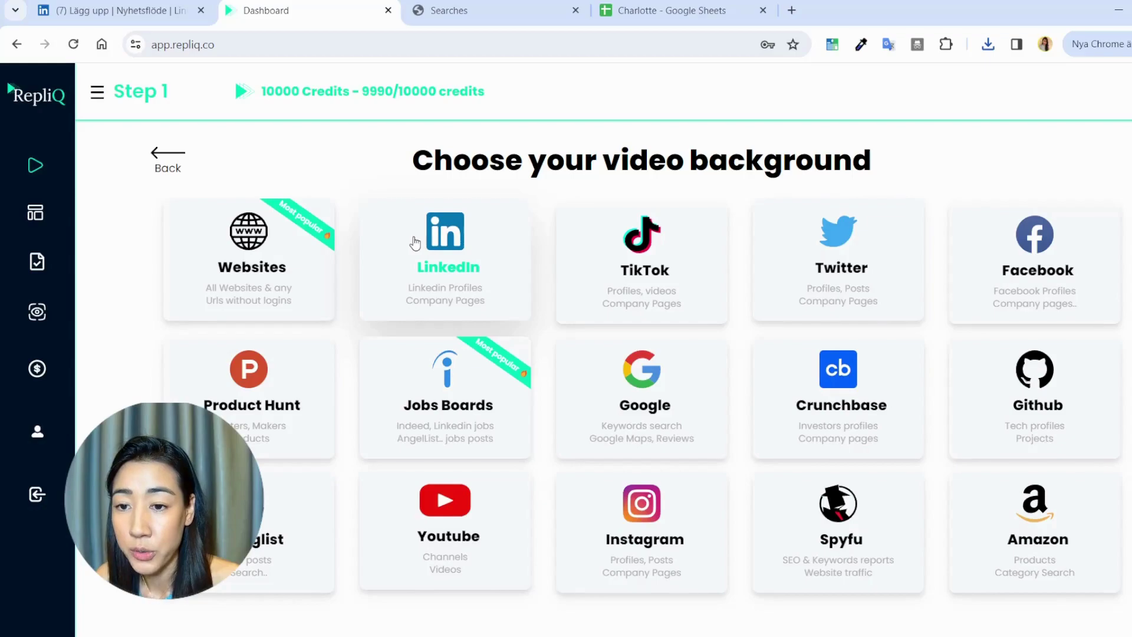
{"action": "left_click", "coordinate": [415, 242]}
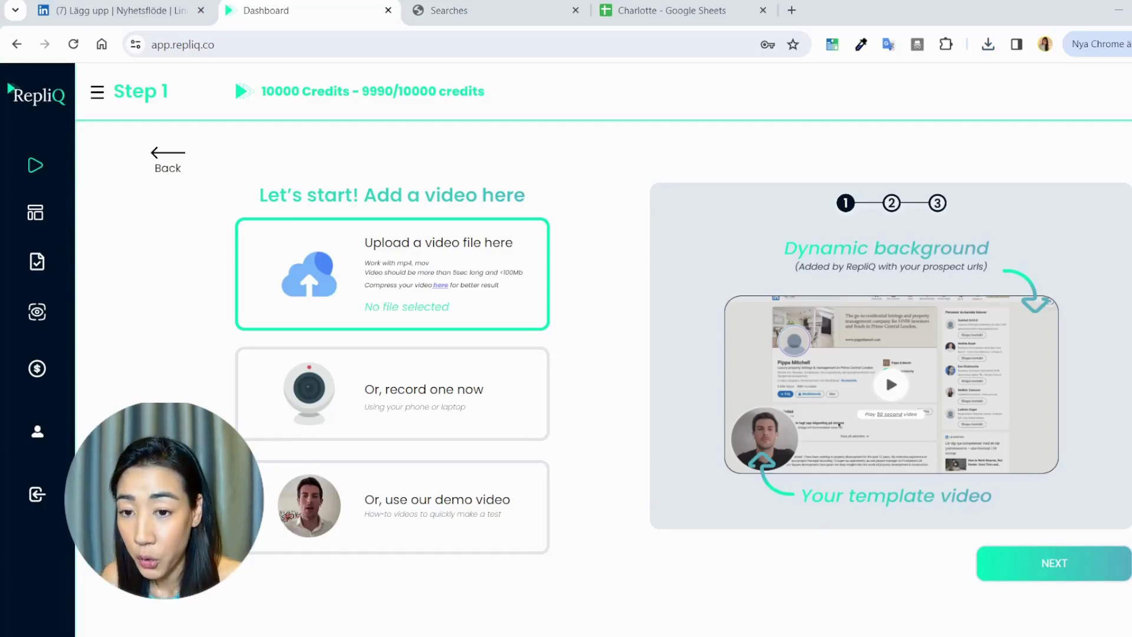
{"action": "double_click", "coordinate": [565, 284]}
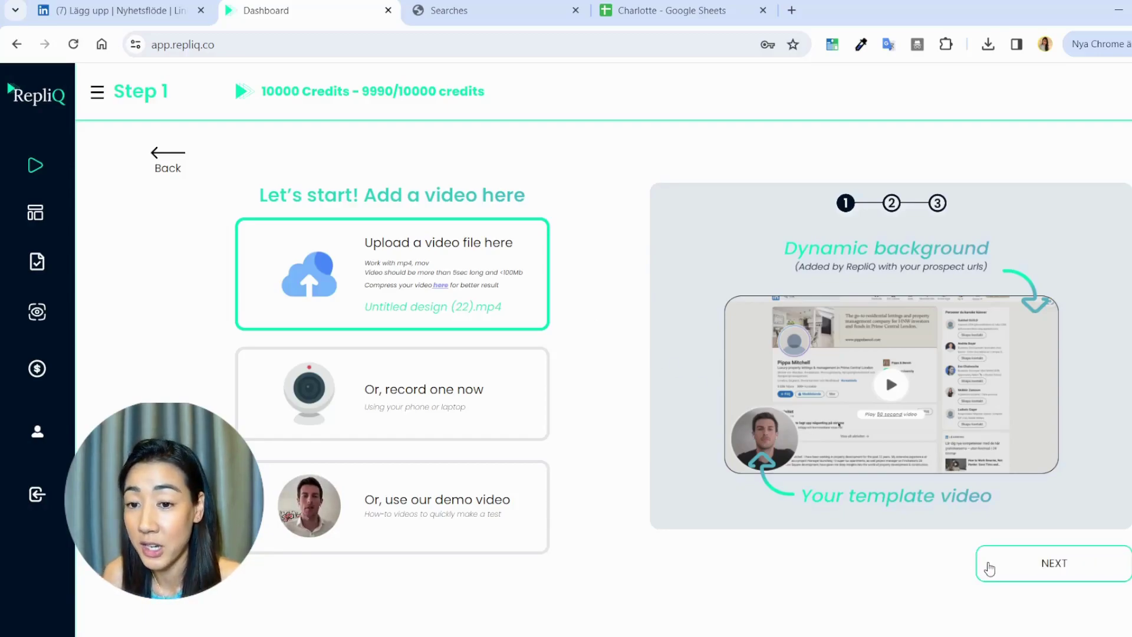
{"action": "left_click", "coordinate": [1092, 567]}
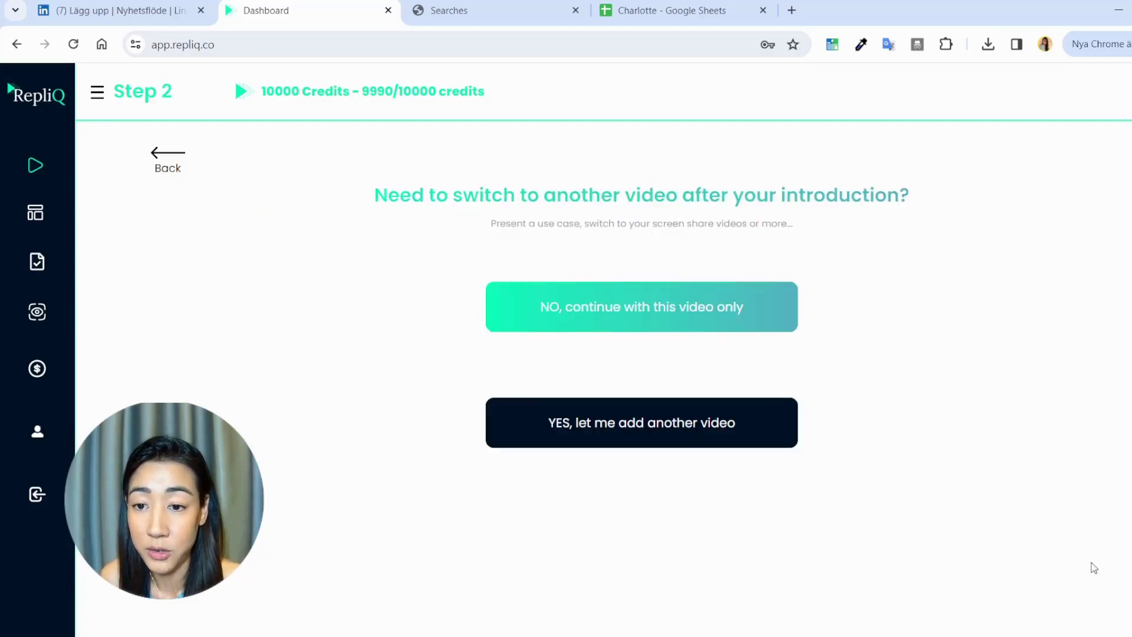
Step: Continue with only this one video and start a leads file import
{"action": "left_click", "coordinate": [609, 307]}
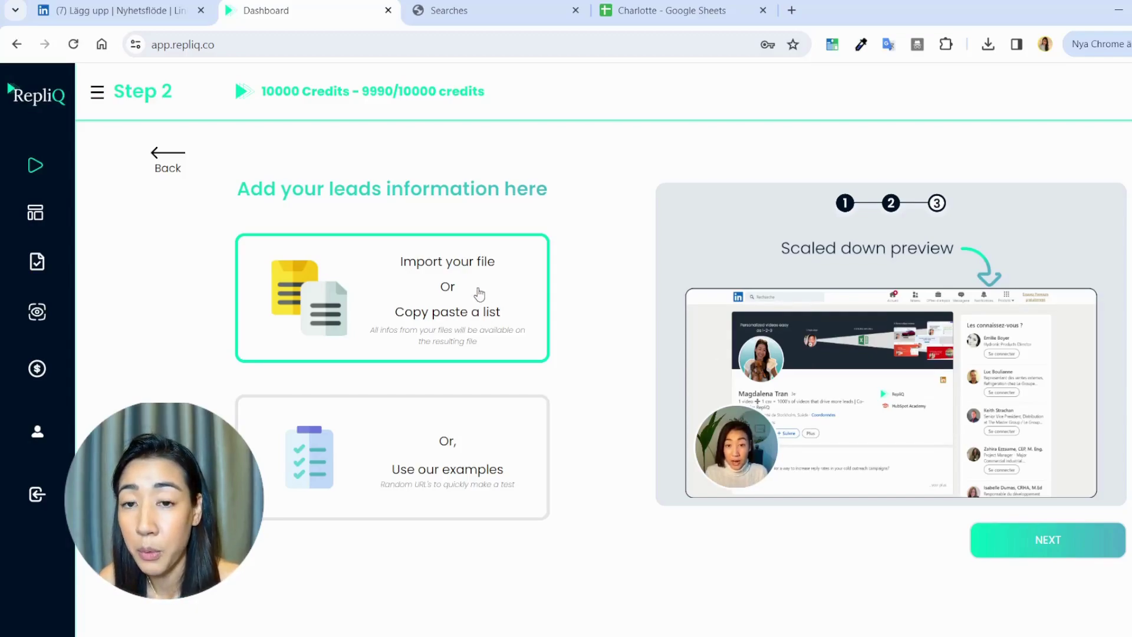
{"action": "left_click", "coordinate": [466, 260]}
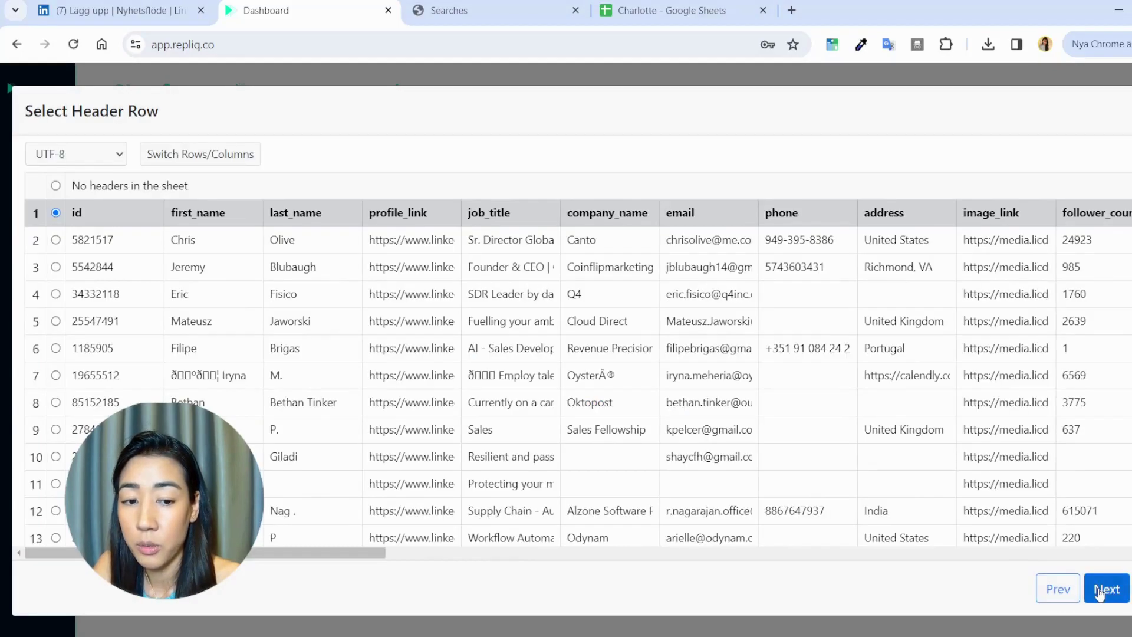
Step: Confirm the CSV header row and map the last-name field to company_name
{"action": "left_click", "coordinate": [1101, 588]}
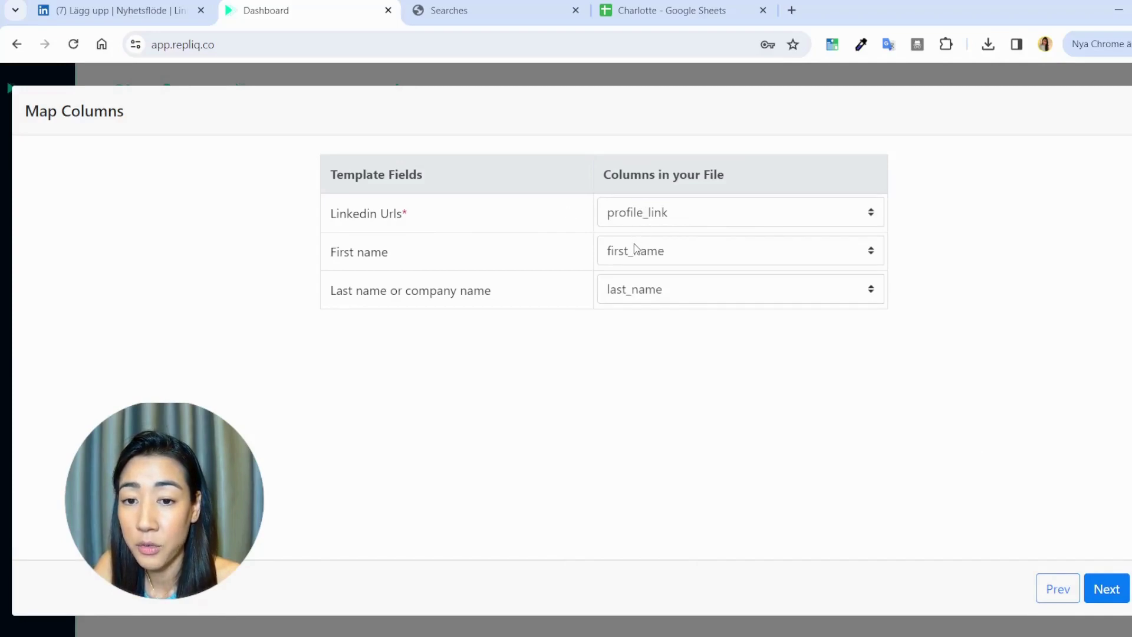
{"action": "left_click", "coordinate": [658, 300]}
{"action": "left_click", "coordinate": [706, 420]}
{"action": "left_click", "coordinate": [1081, 380]}
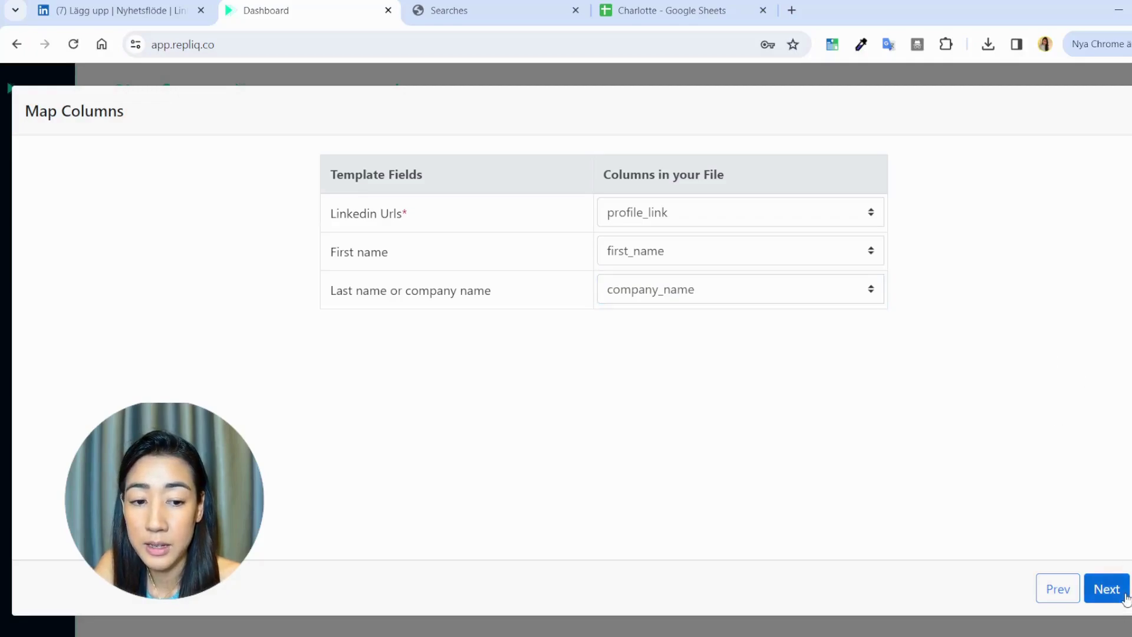
{"action": "left_click", "coordinate": [1120, 593]}
Step: Review the 12 imported lead rows, submit them, and continue
{"action": "scroll", "coordinate": [695, 372], "scroll_direction": "down", "scroll_amount": 5}
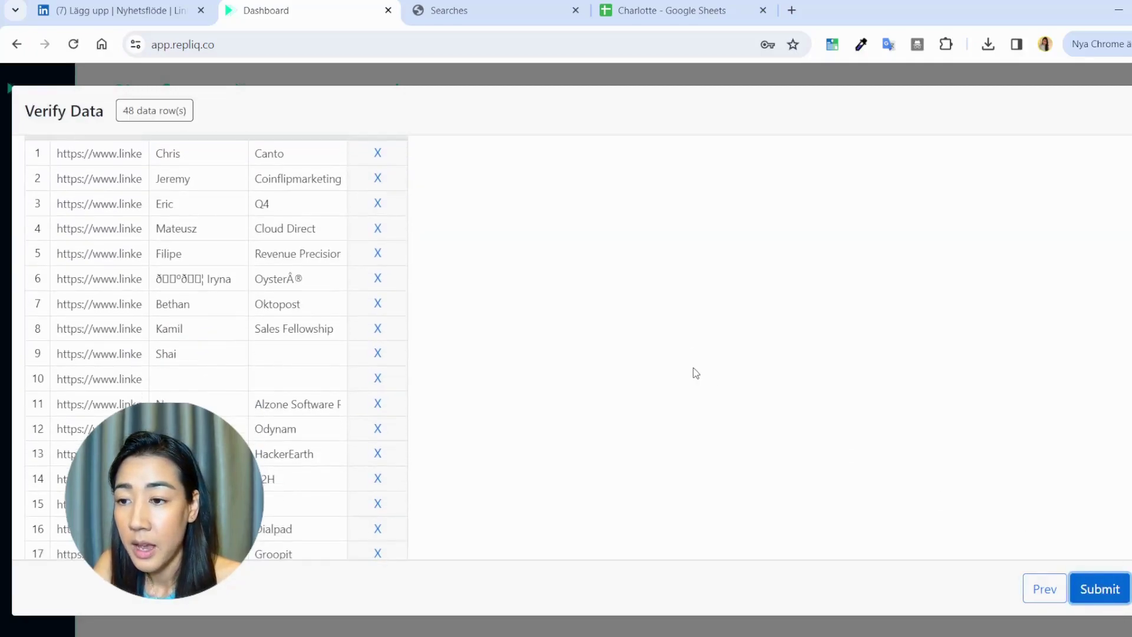
{"action": "scroll", "coordinate": [695, 373], "scroll_direction": "up", "scroll_amount": 4}
{"action": "scroll", "coordinate": [693, 373], "scroll_direction": "up", "scroll_amount": 1}
{"action": "scroll", "coordinate": [687, 372], "scroll_direction": "down", "scroll_amount": 1}
{"action": "scroll", "coordinate": [685, 372], "scroll_direction": "up", "scroll_amount": 1}
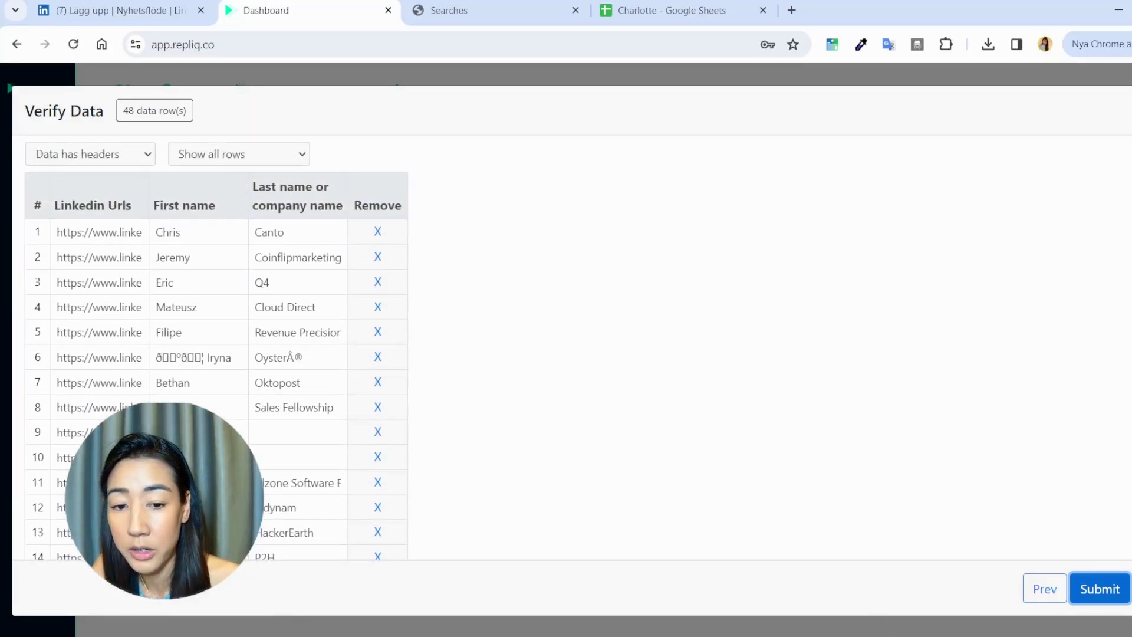
{"action": "left_click", "coordinate": [1100, 588]}
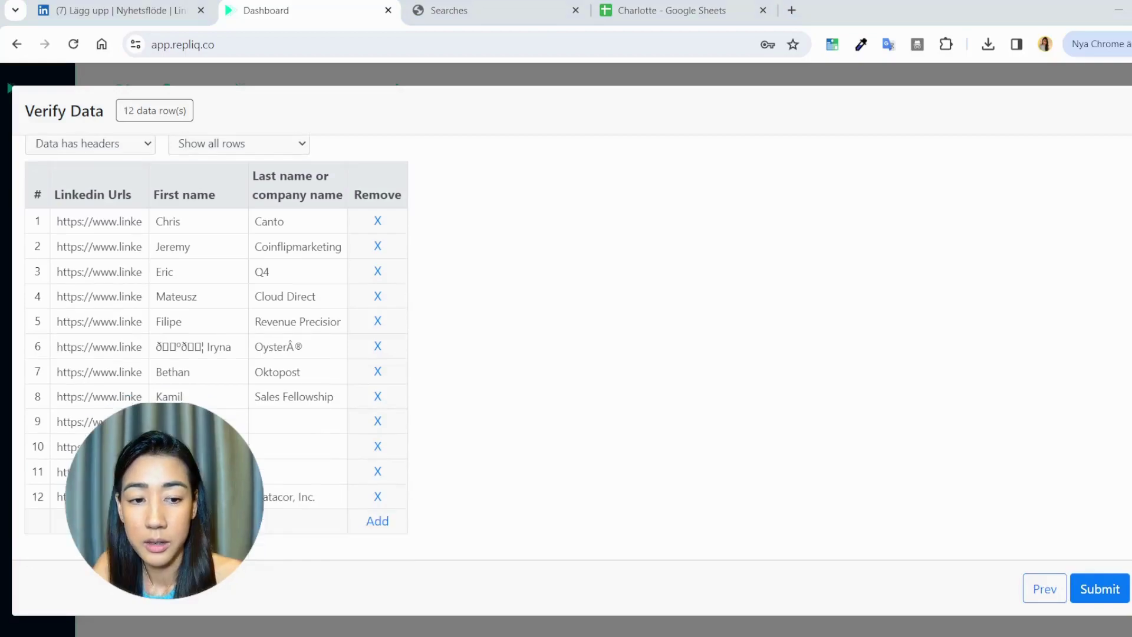
{"action": "left_click", "coordinate": [1089, 589]}
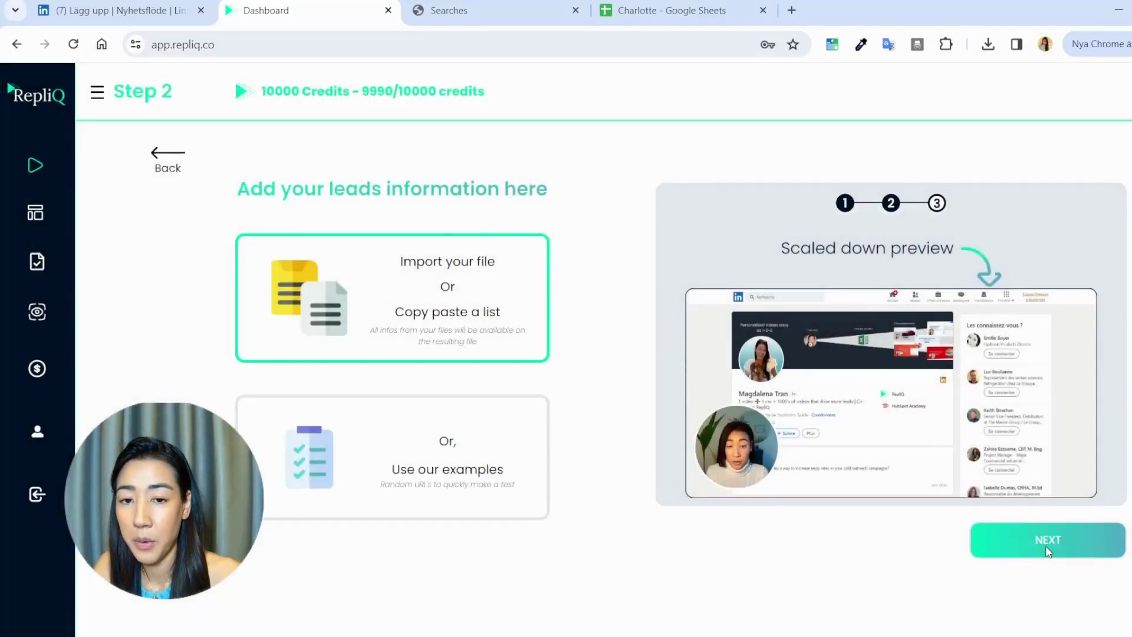
{"action": "left_click", "coordinate": [1045, 546]}
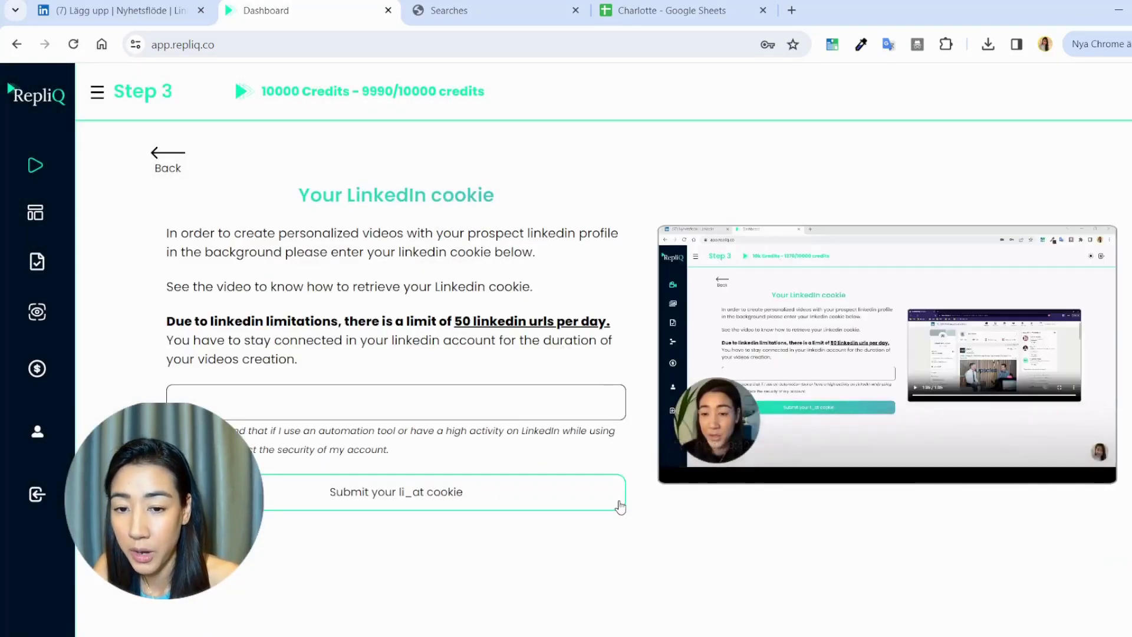
Step: Switch to the LinkedIn post browser tab
{"action": "left_click", "coordinate": [69, 5]}
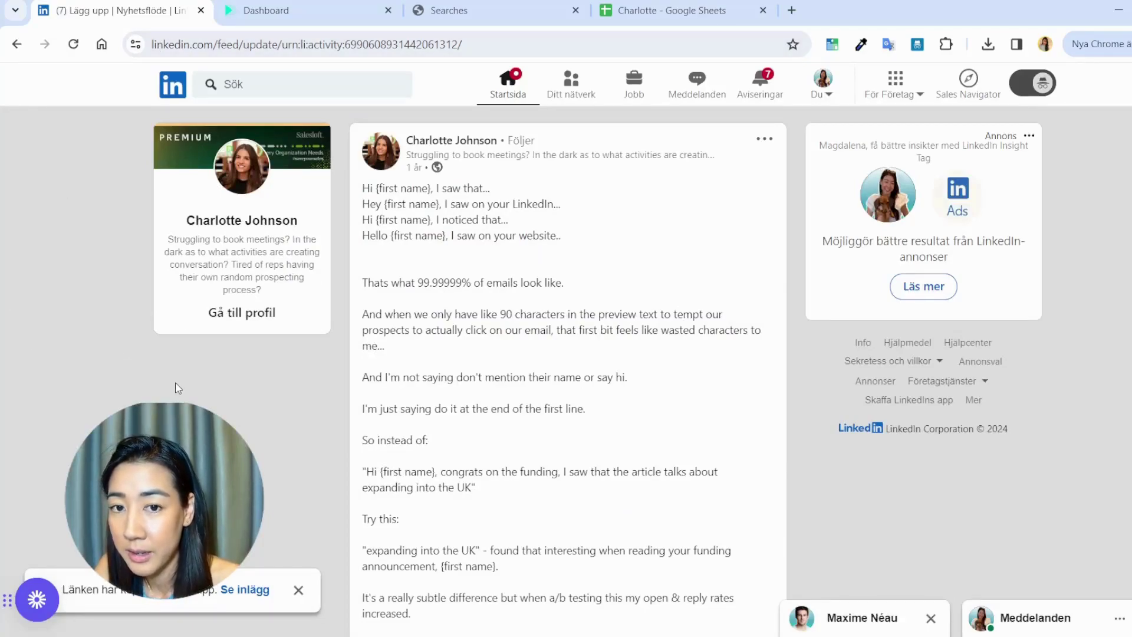
Step: Open DevTools and list the linkedin.com cookies, including li_at, in the Application panel
{"action": "key", "text": "F12"}
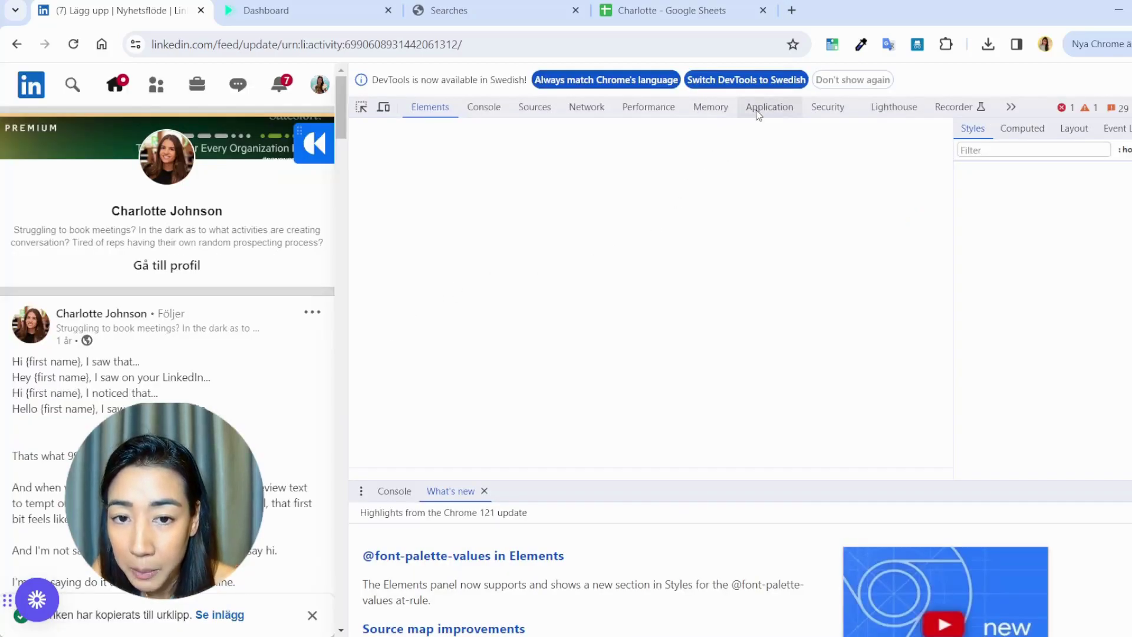
{"action": "left_click", "coordinate": [757, 111]}
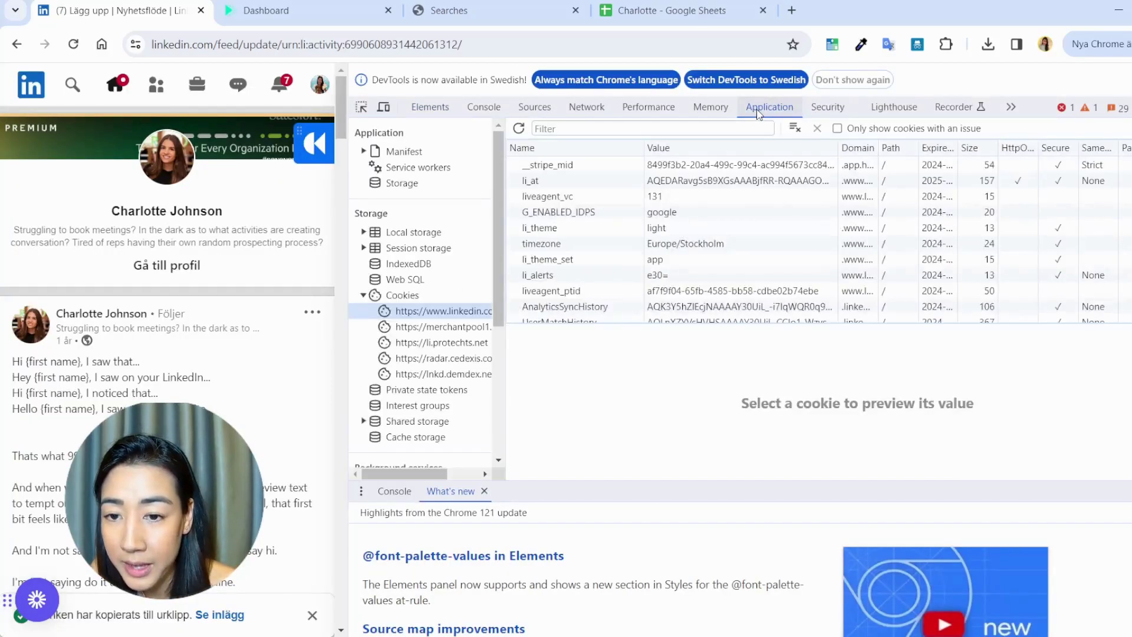
{"action": "key", "text": "ctrl+shift+c"}
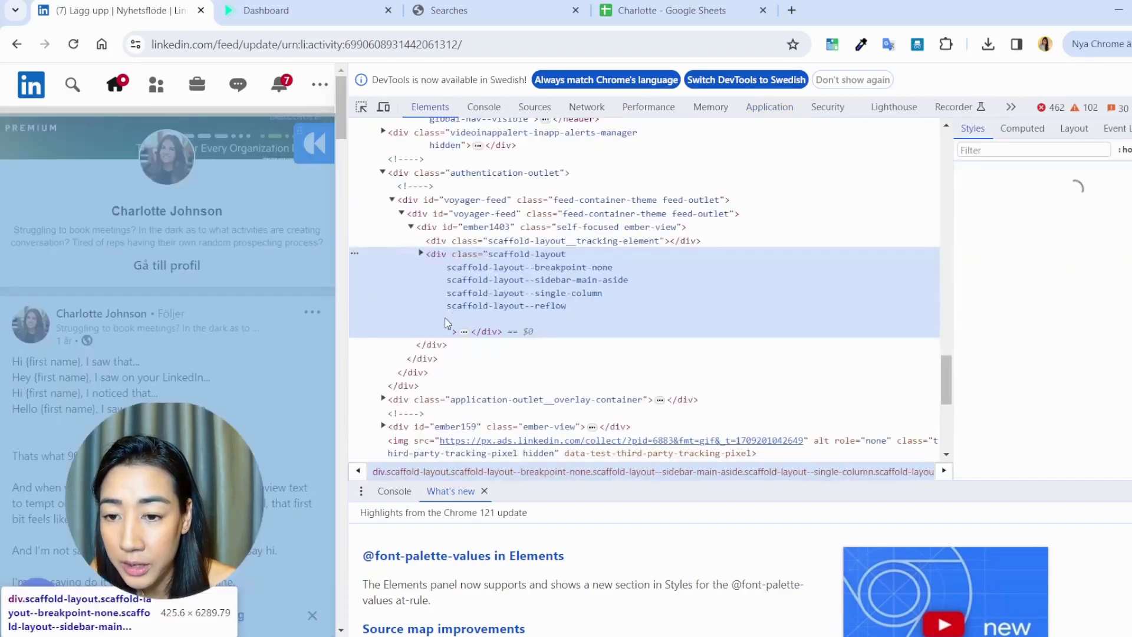
{"action": "left_click", "coordinate": [769, 106]}
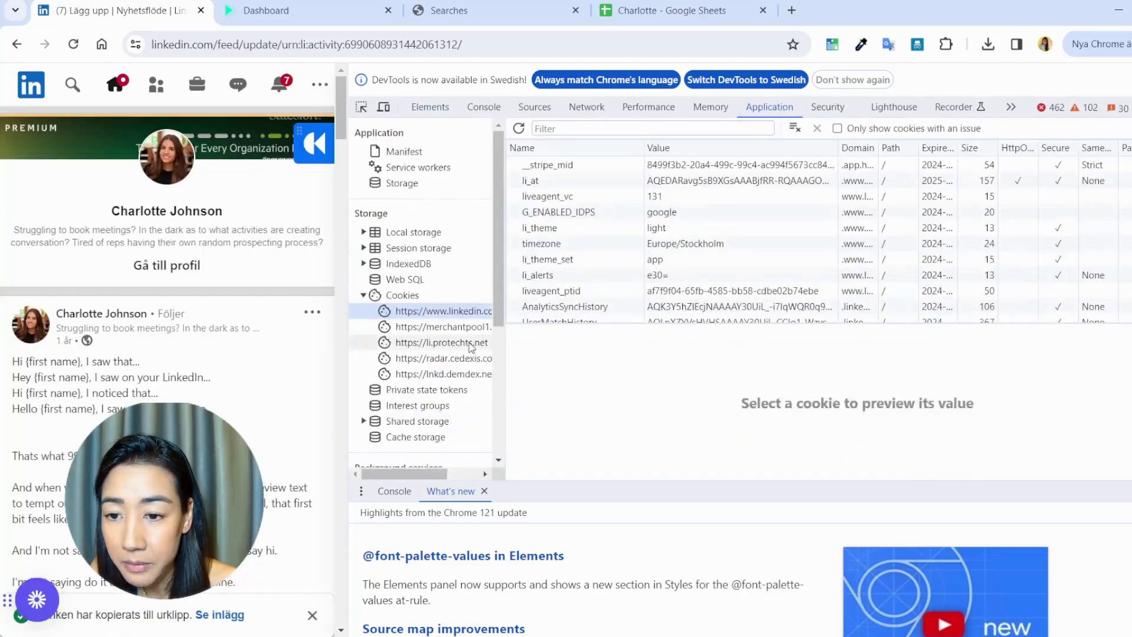
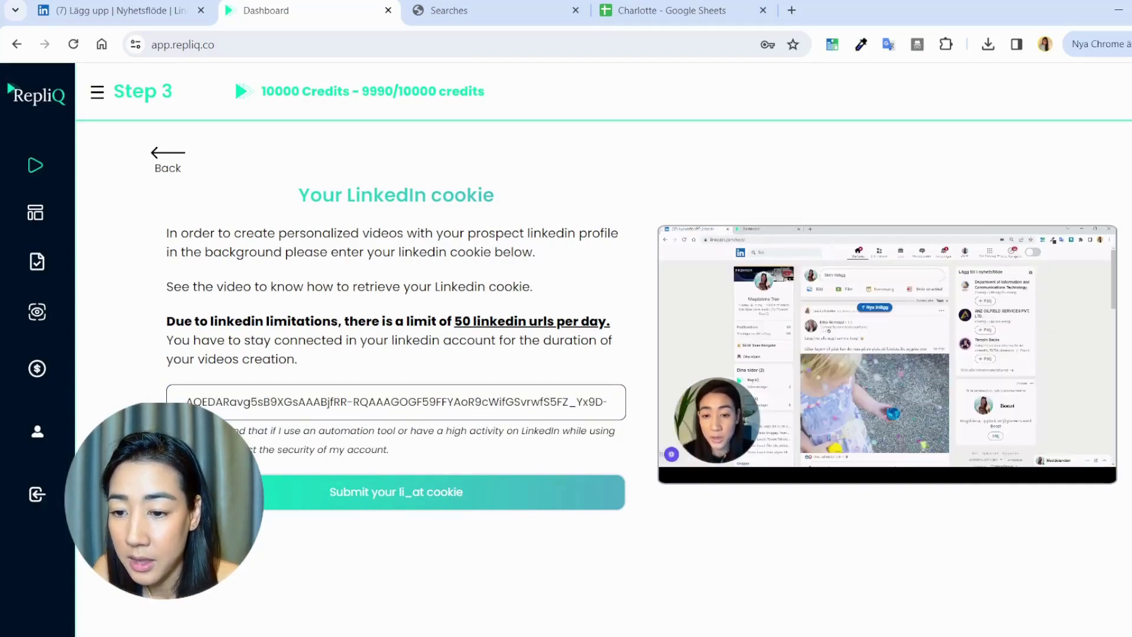
Step: Submit the pasted LinkedIn li_at cookie to reach the Step 3 page options
{"action": "left_click", "coordinate": [421, 495]}
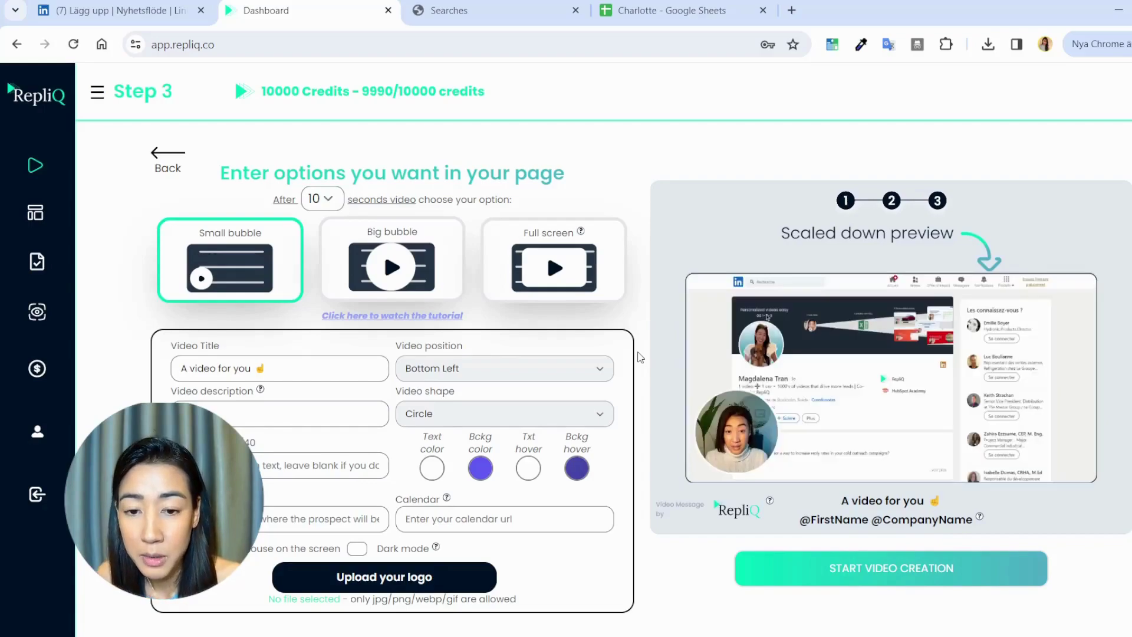
Step: Paste the website link into the website field
{"action": "mouse_move", "coordinate": [713, 508]}
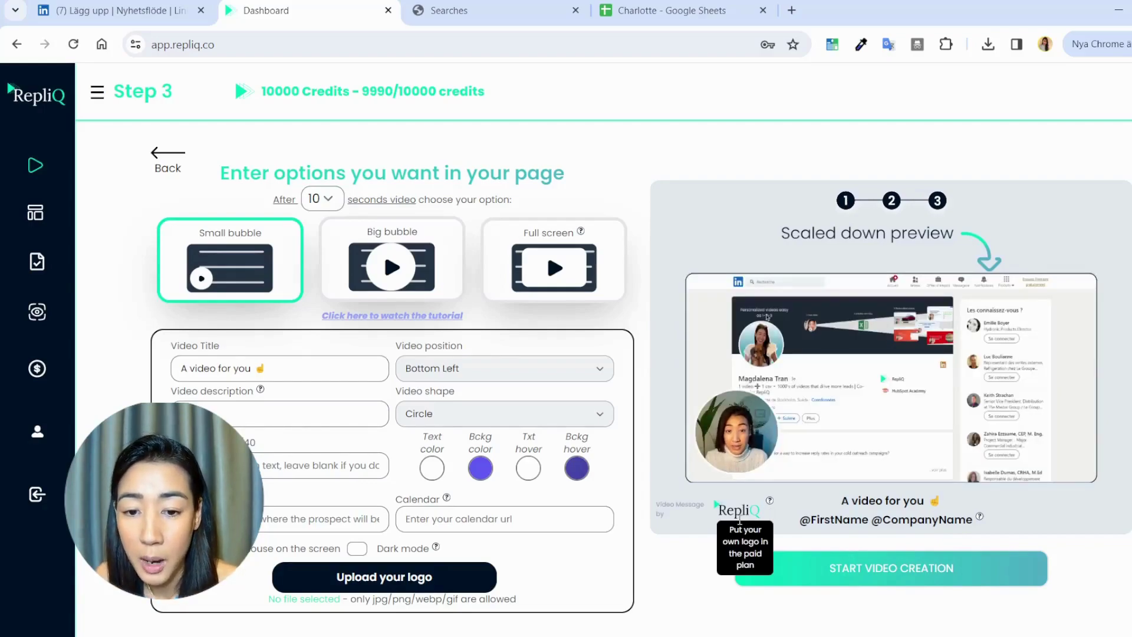
{"action": "left_click", "coordinate": [304, 464]}
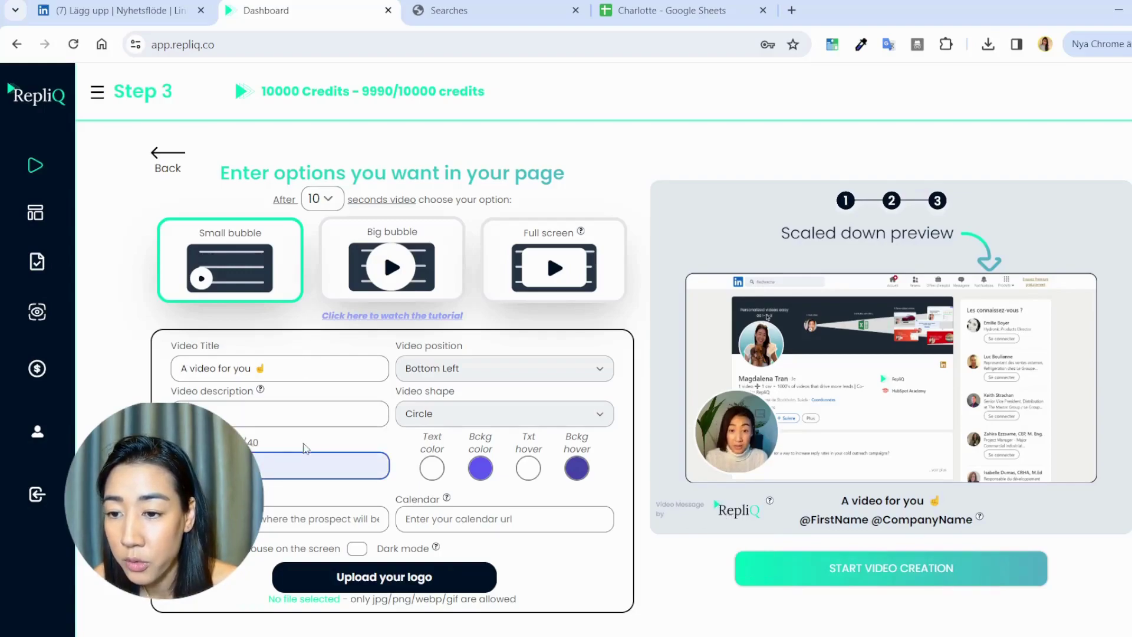
{"action": "left_click", "coordinate": [304, 518]}
{"action": "key", "text": "ctrl+v"}
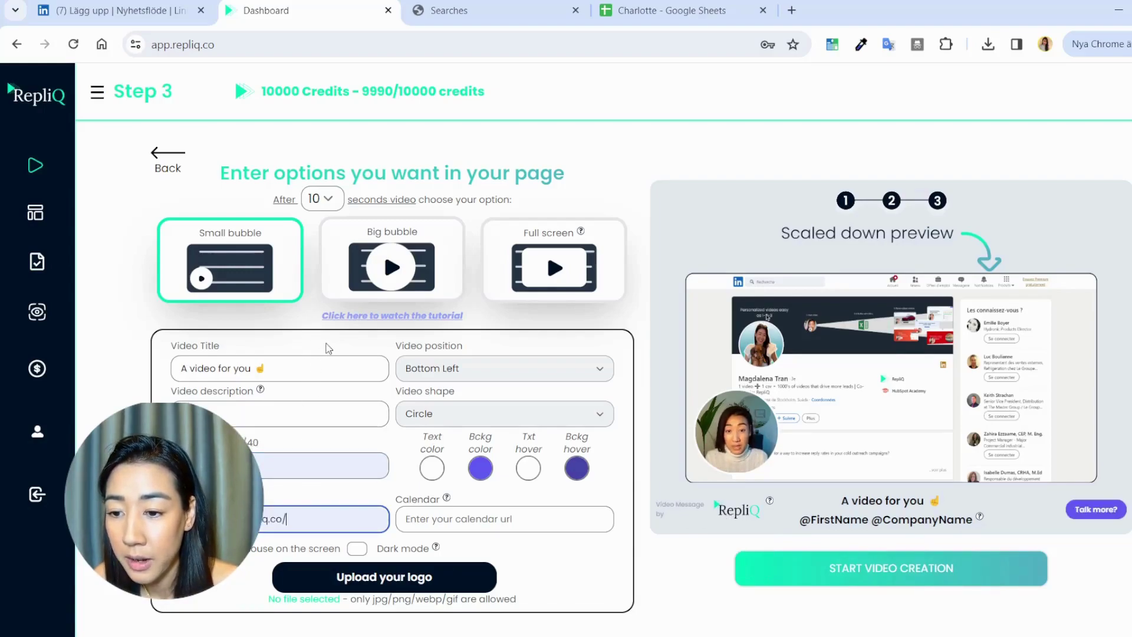
{"action": "key", "text": "Tab"}
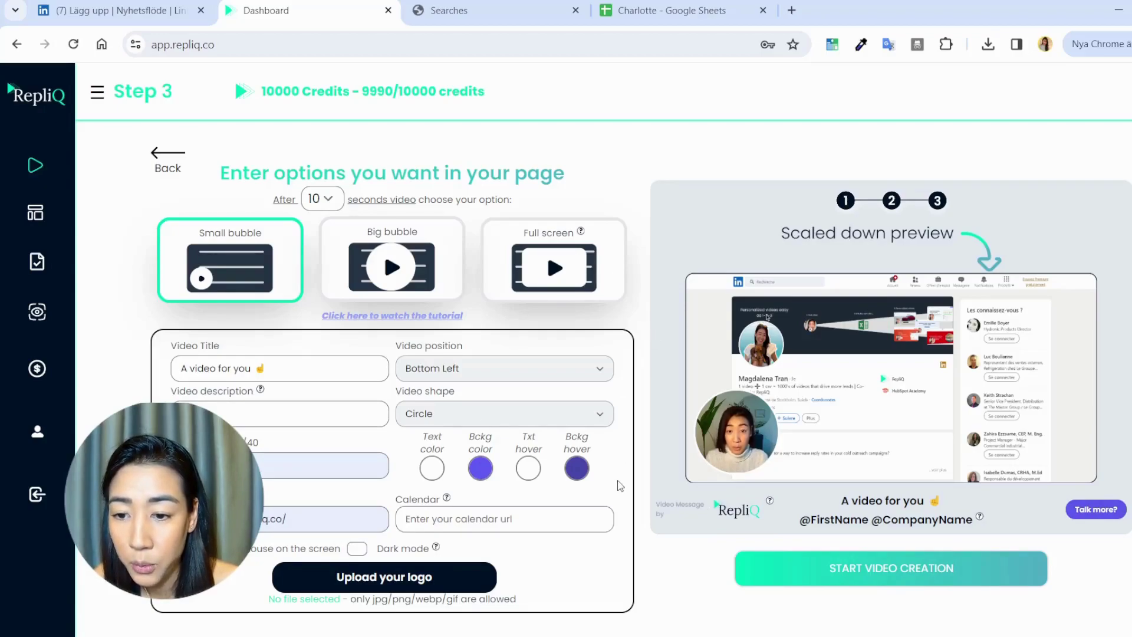
Step: Add the Calendly 15-minute booking link, choose Big bubble, and start video creation
{"action": "left_click", "coordinate": [511, 520]}
{"action": "key", "text": "ctrl+v"}
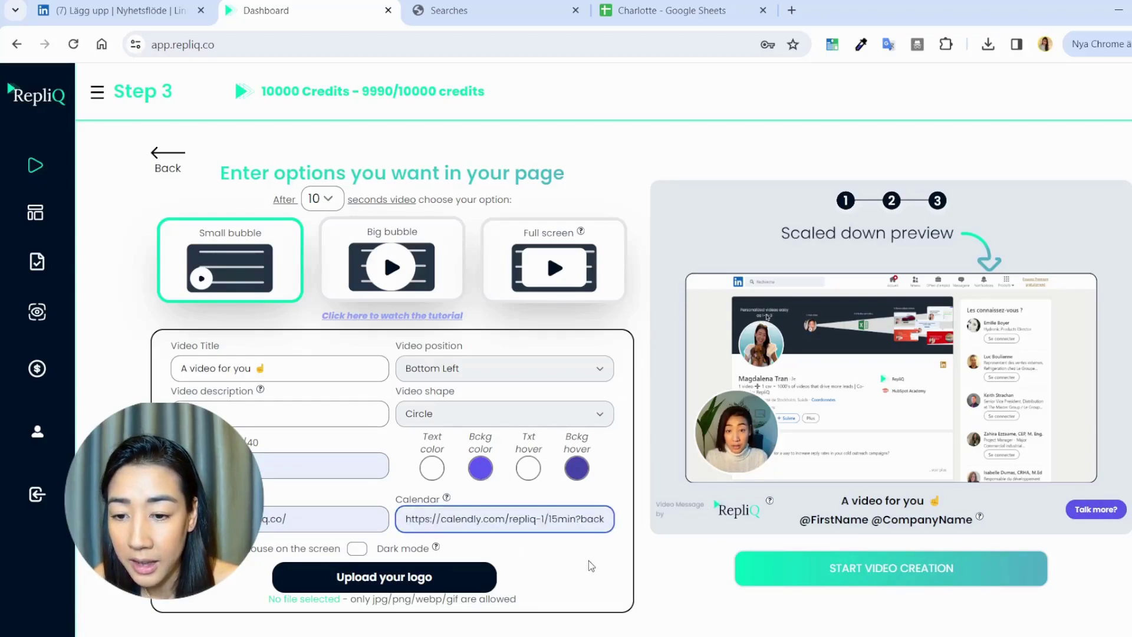
{"action": "left_click", "coordinate": [595, 573]}
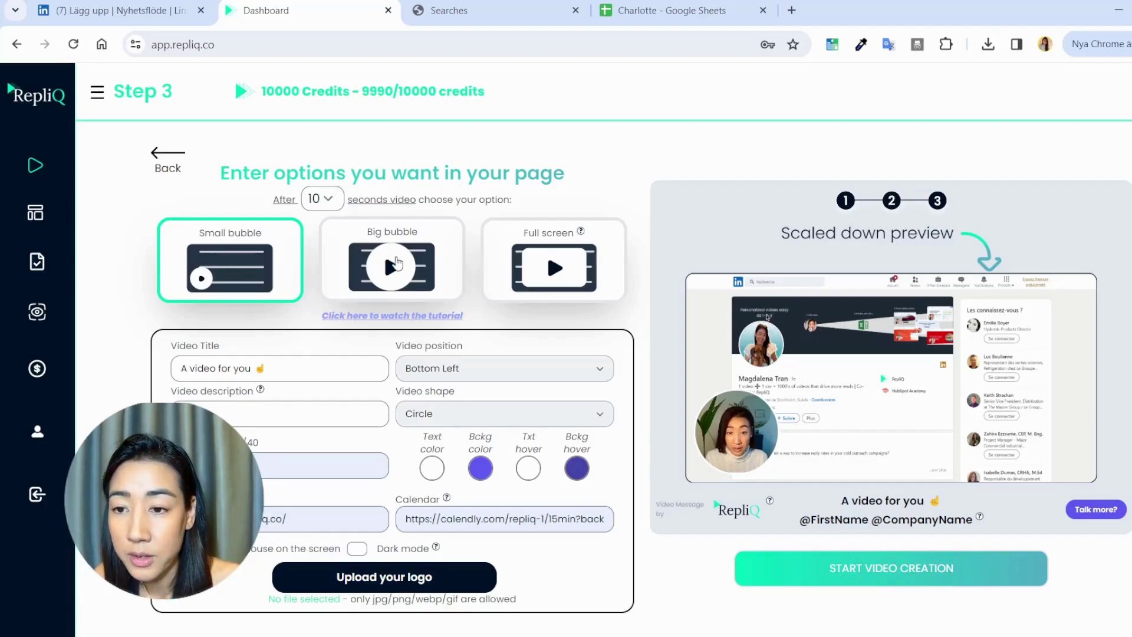
{"action": "left_click", "coordinate": [396, 263]}
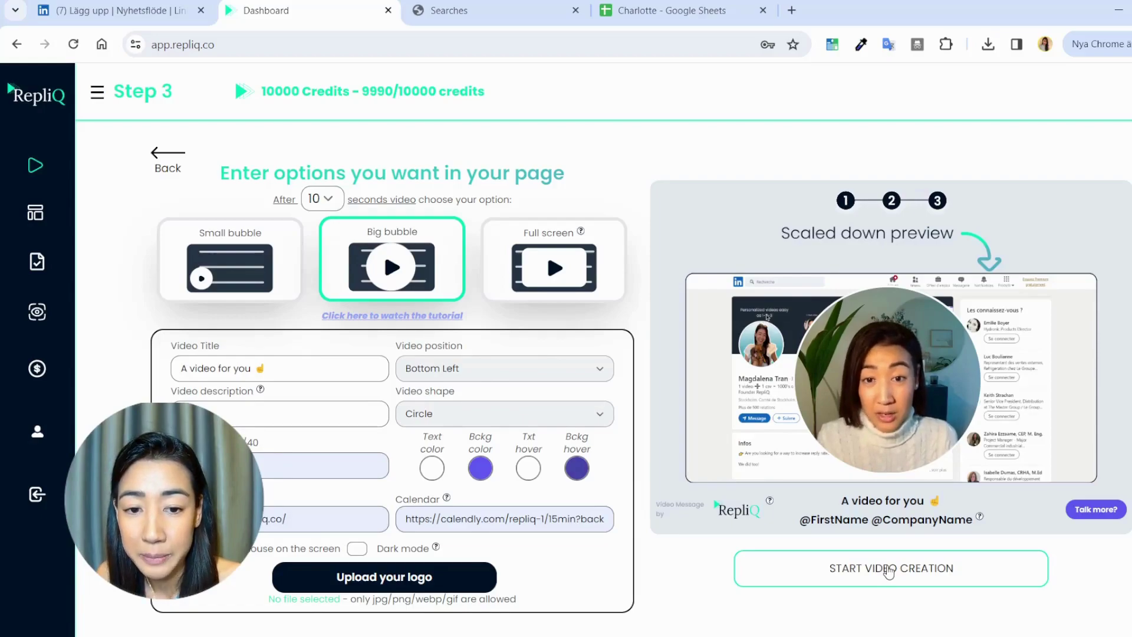
{"action": "left_click", "coordinate": [889, 569]}
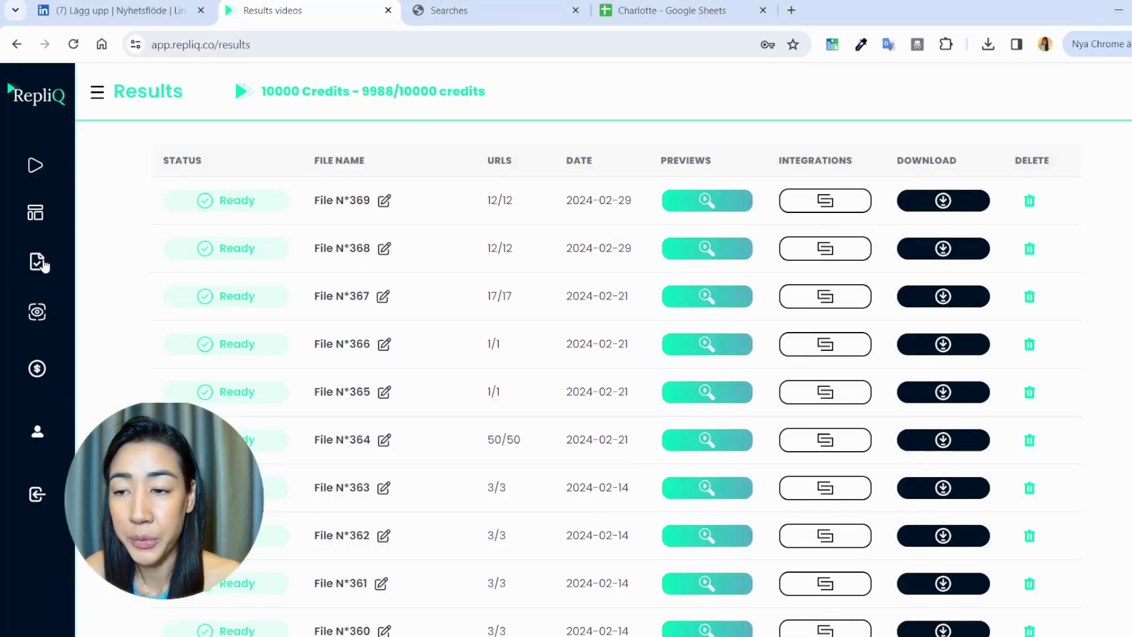
Step: Open the previews for File N°369 (12/12 URLs)
{"action": "left_click", "coordinate": [688, 208]}
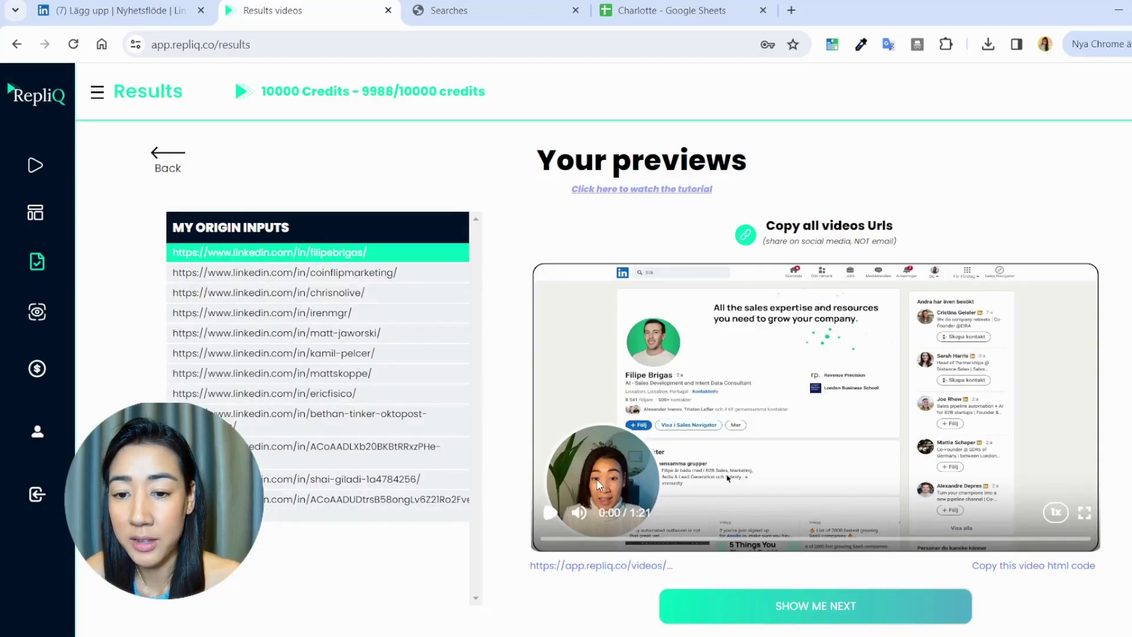
Step: Preview the personalized videos of six LinkedIn prospects, then return to the Results list
{"action": "left_click", "coordinate": [375, 274]}
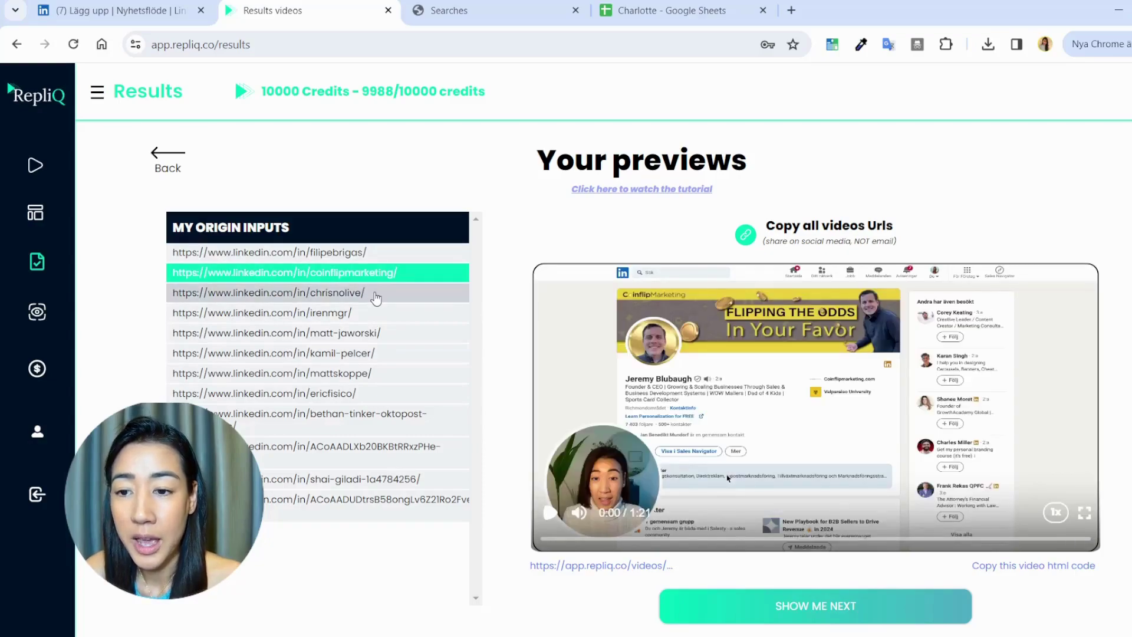
{"action": "left_click", "coordinate": [376, 295]}
{"action": "left_click", "coordinate": [381, 315]}
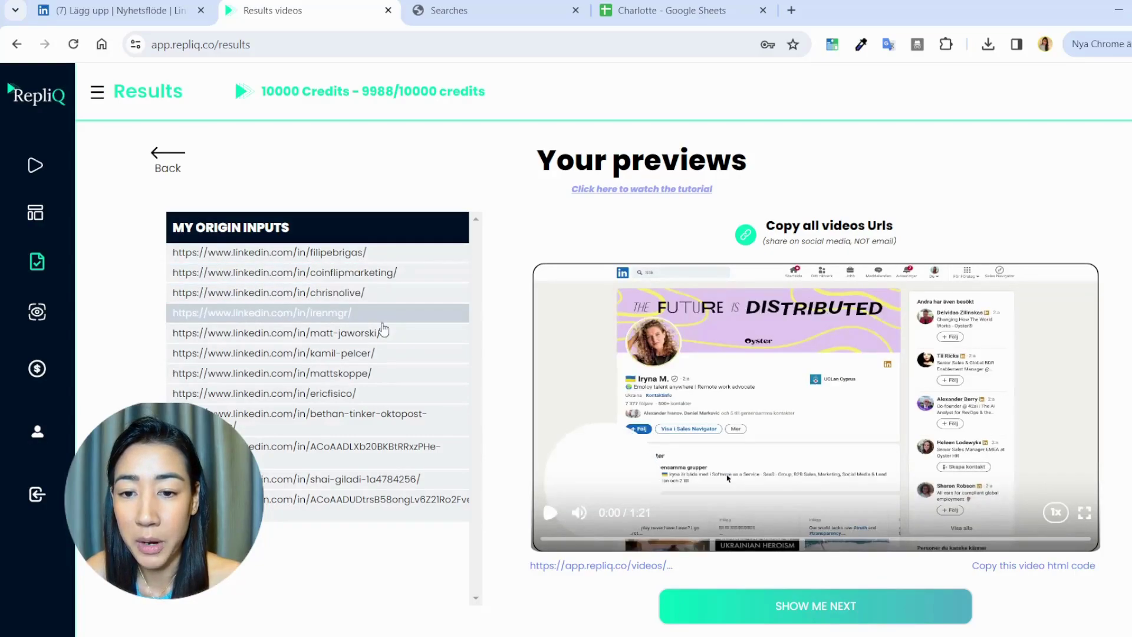
{"action": "left_click", "coordinate": [382, 333]}
{"action": "left_click", "coordinate": [383, 352]}
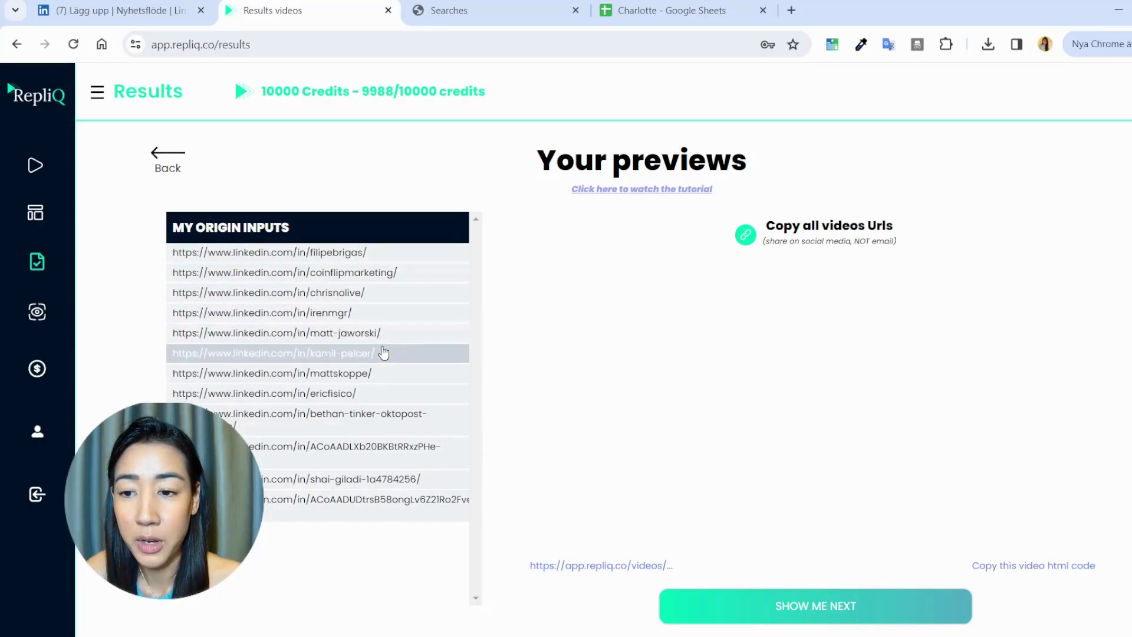
{"action": "left_click", "coordinate": [382, 373]}
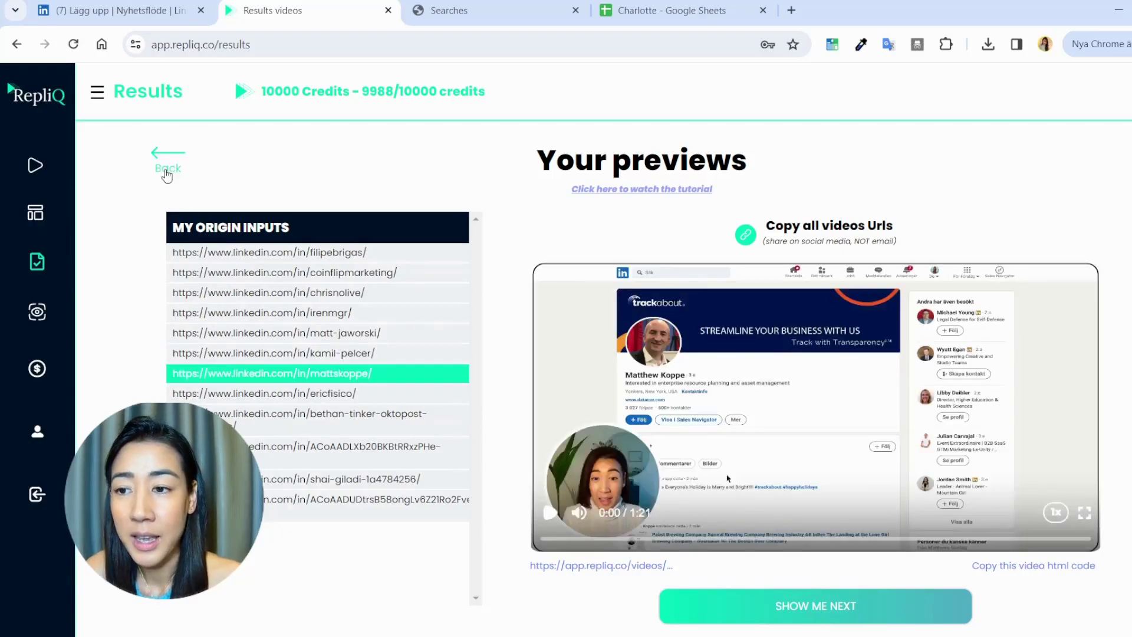
{"action": "left_click", "coordinate": [348, 159]}
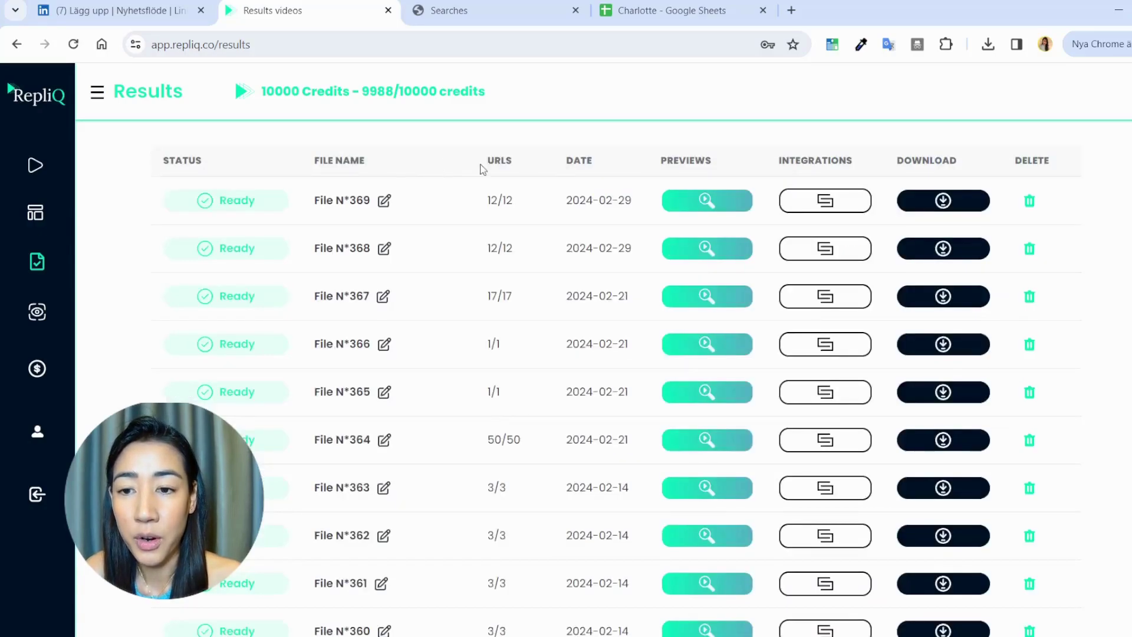
Step: Download File N°369's results into the 'RepliQ file' Google Sheet
{"action": "left_click", "coordinate": [941, 201]}
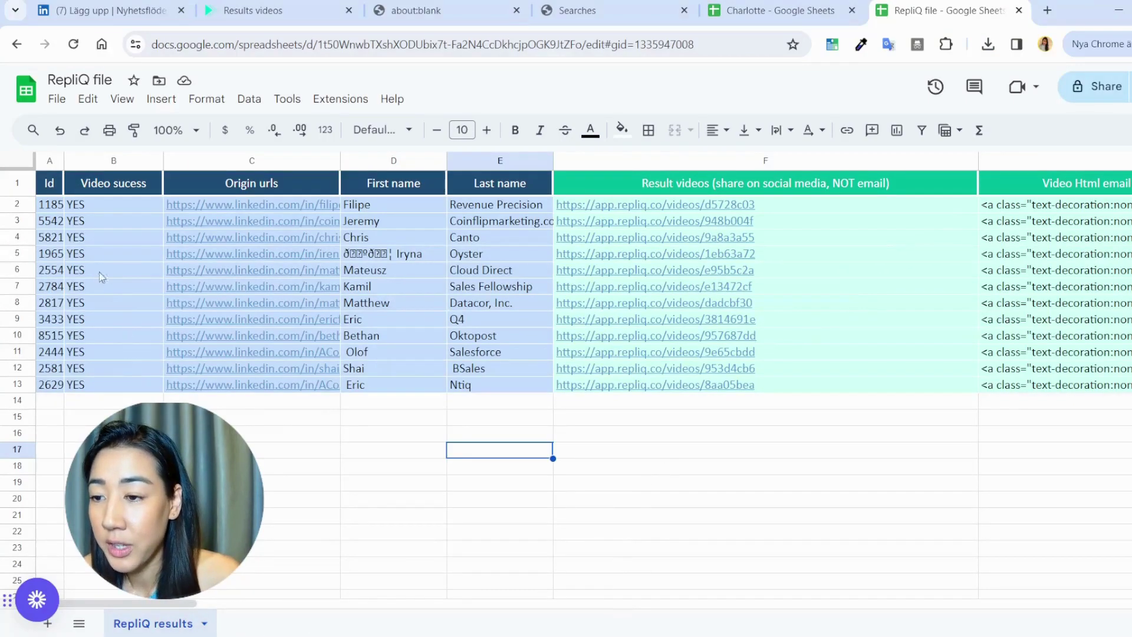
{"action": "scroll", "coordinate": [118, 300], "scroll_direction": "down", "scroll_amount": 4}
{"action": "scroll", "coordinate": [80, 297], "scroll_direction": "up", "scroll_amount": 4}
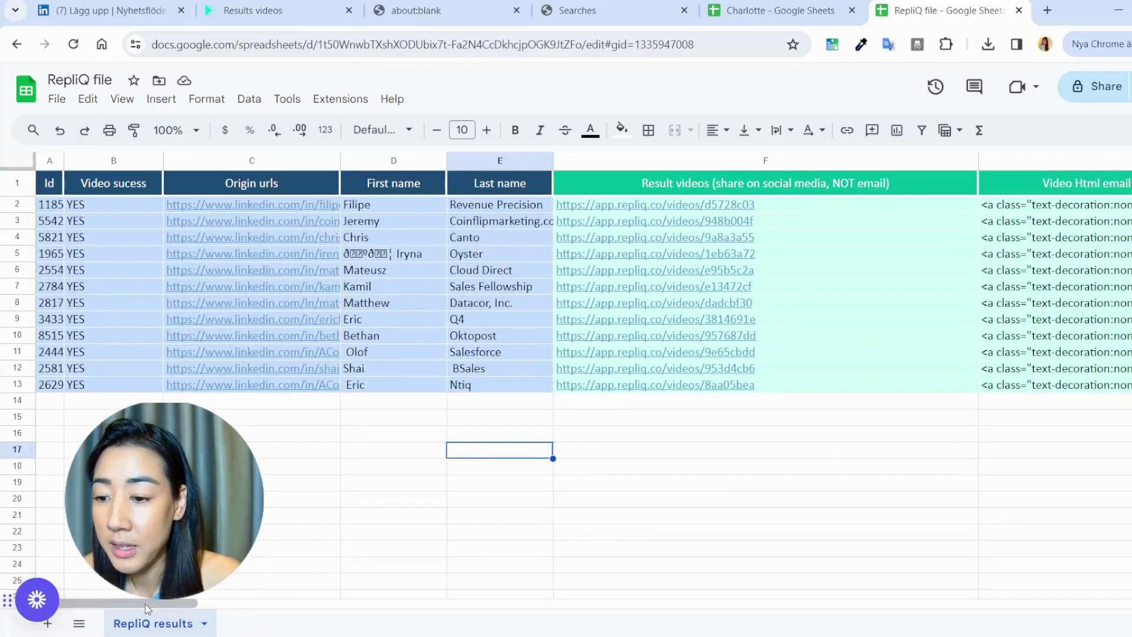
{"action": "mouse_move", "coordinate": [148, 609]}
{"action": "left_mouse_down"}
{"action": "mouse_move", "coordinate": [164, 608]}
{"action": "mouse_move", "coordinate": [151, 609]}
{"action": "left_mouse_up"}
{"action": "scroll", "coordinate": [297, 172], "scroll_direction": "right", "scroll_amount": 5}
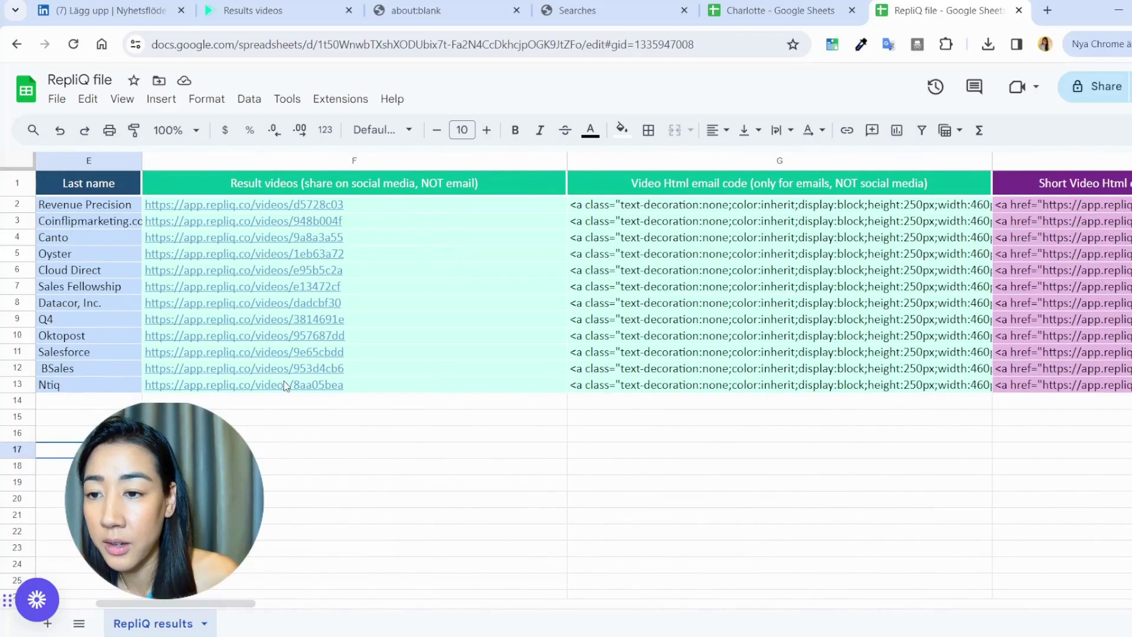
{"action": "left_click", "coordinate": [297, 162]}
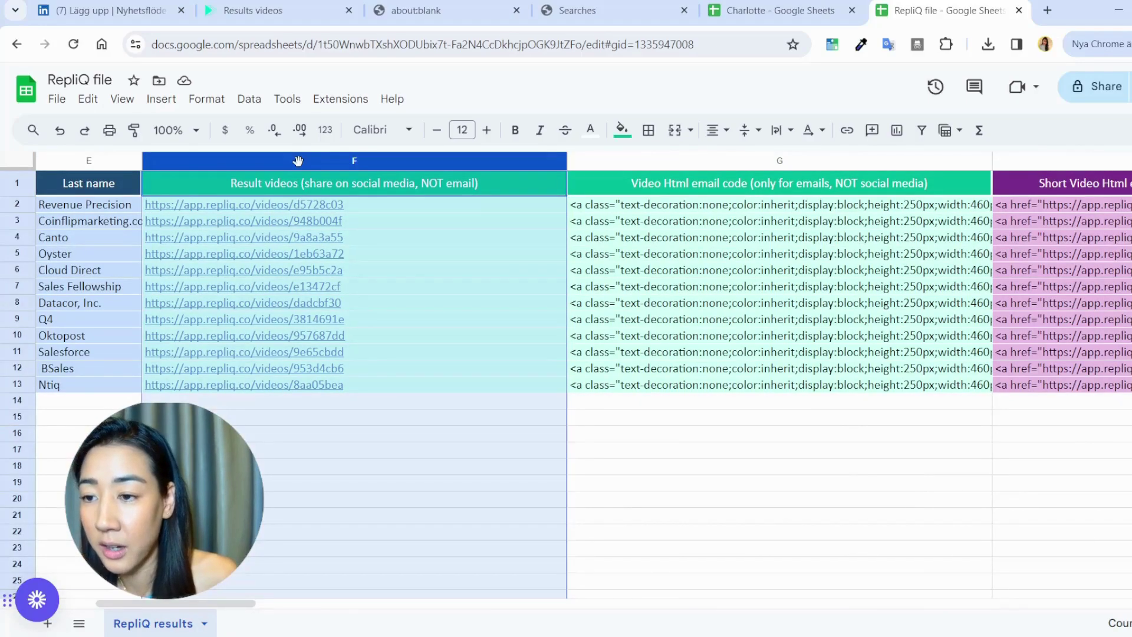
{"action": "mouse_move", "coordinate": [326, 211]}
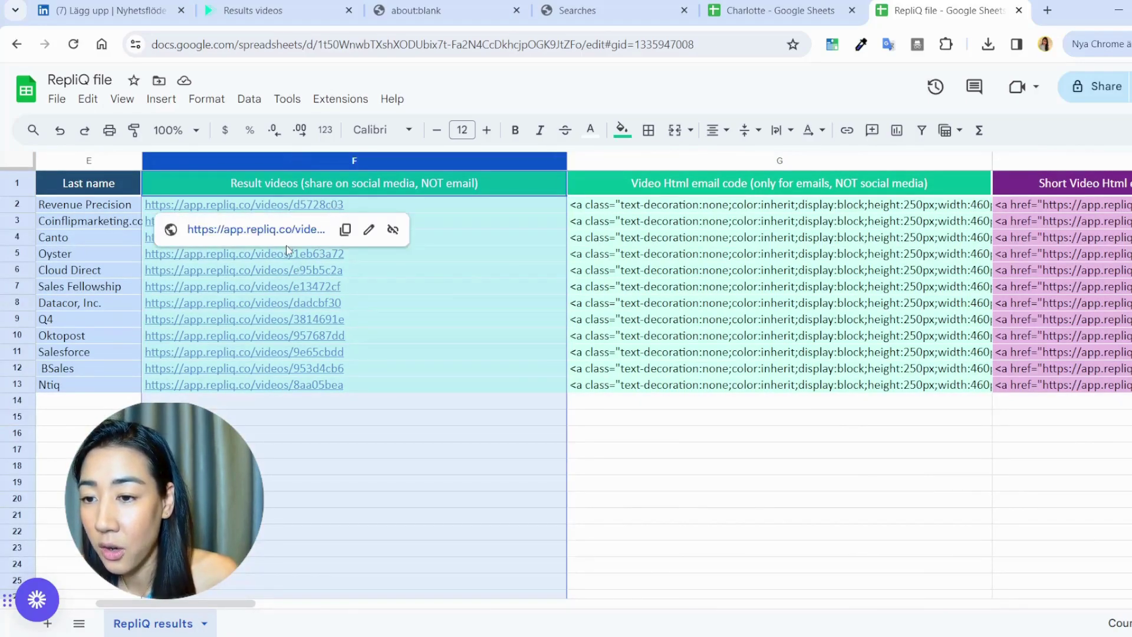
{"action": "left_click", "coordinate": [130, 450]}
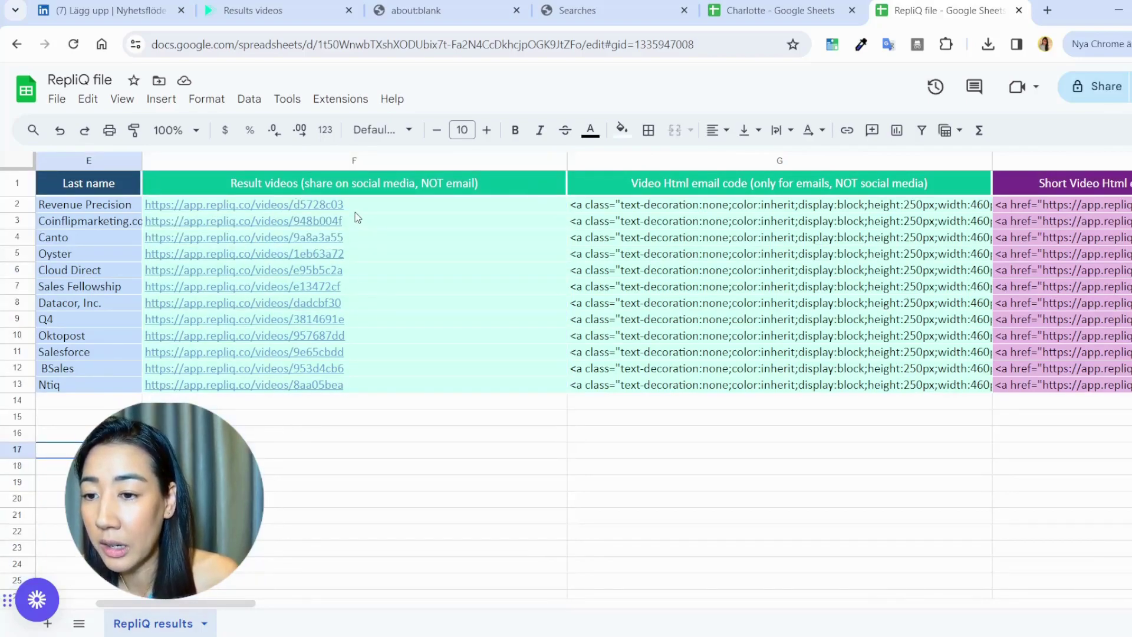
{"action": "mouse_move", "coordinate": [319, 200]}
{"action": "left_click", "coordinate": [239, 284]}
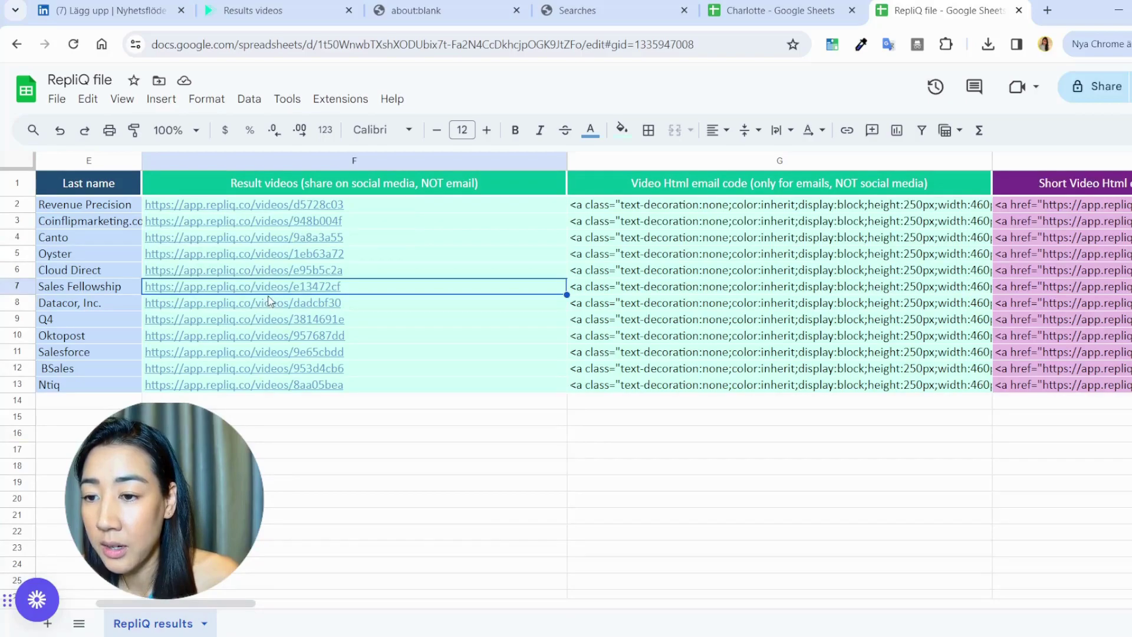
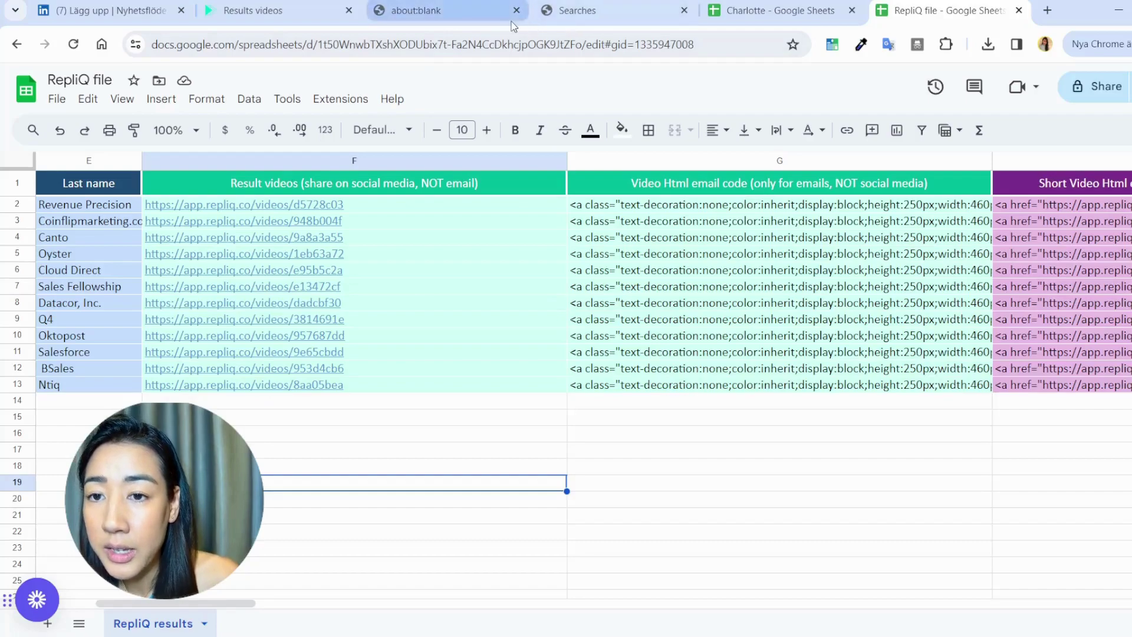
Step: Close the blank tab and return to NotiQ's post-engagement contact search page
{"action": "left_click", "coordinate": [516, 10]}
{"action": "left_click", "coordinate": [459, 8]}
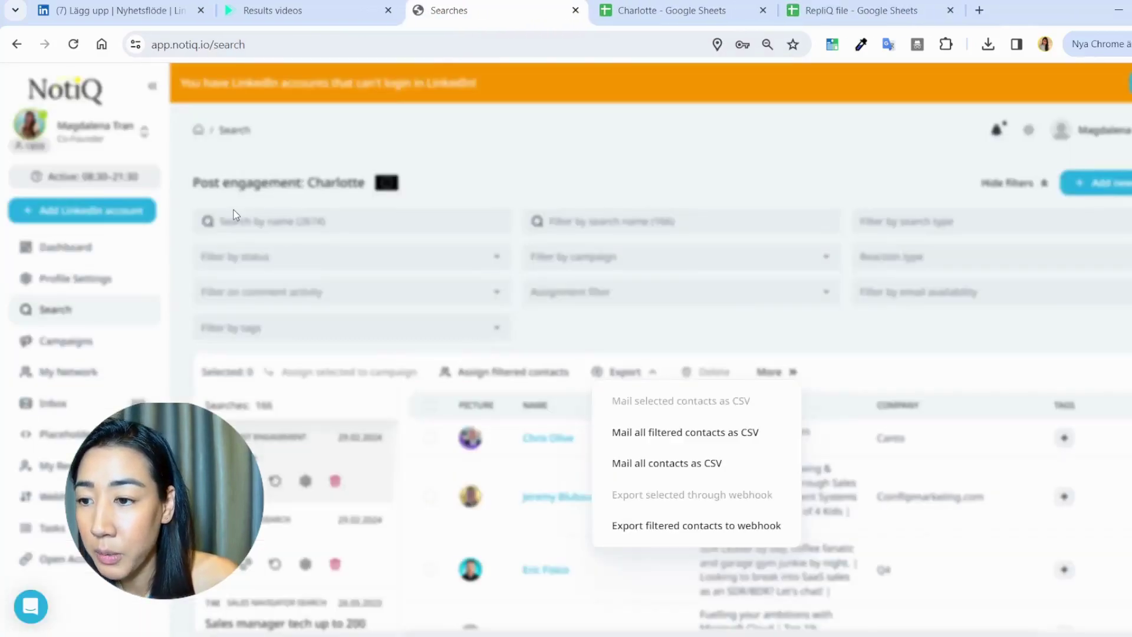
Step: Create a blank Connector campaign, 'New Campaign - 29 Feb 2024', from the Campaigns overview
{"action": "left_click", "coordinate": [626, 135]}
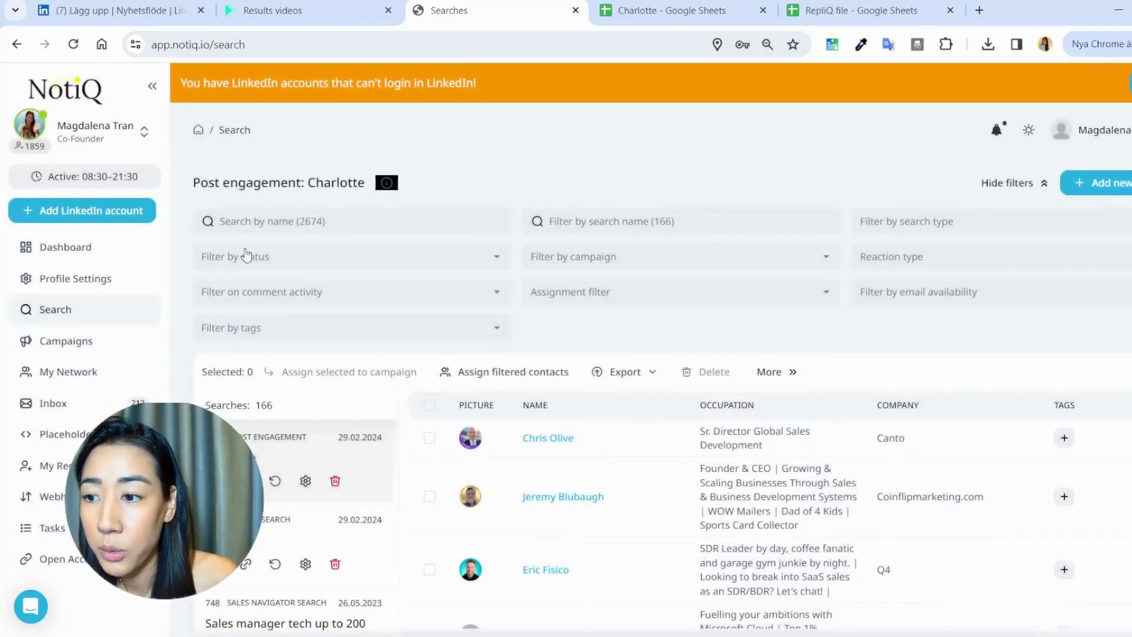
{"action": "left_click", "coordinate": [86, 346]}
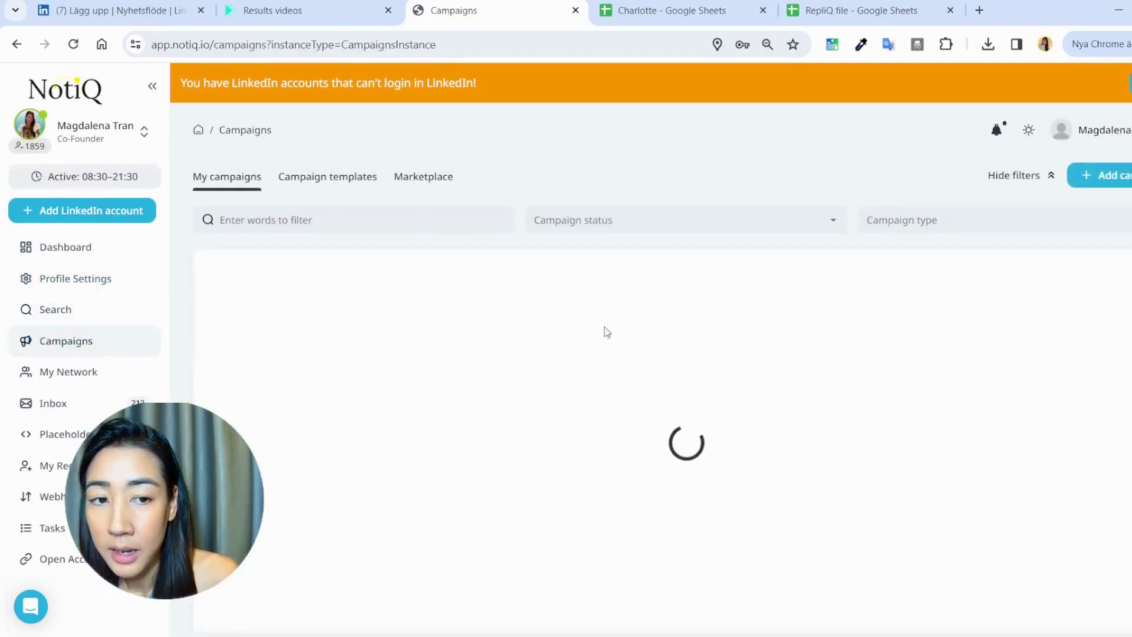
{"action": "left_click", "coordinate": [1124, 182]}
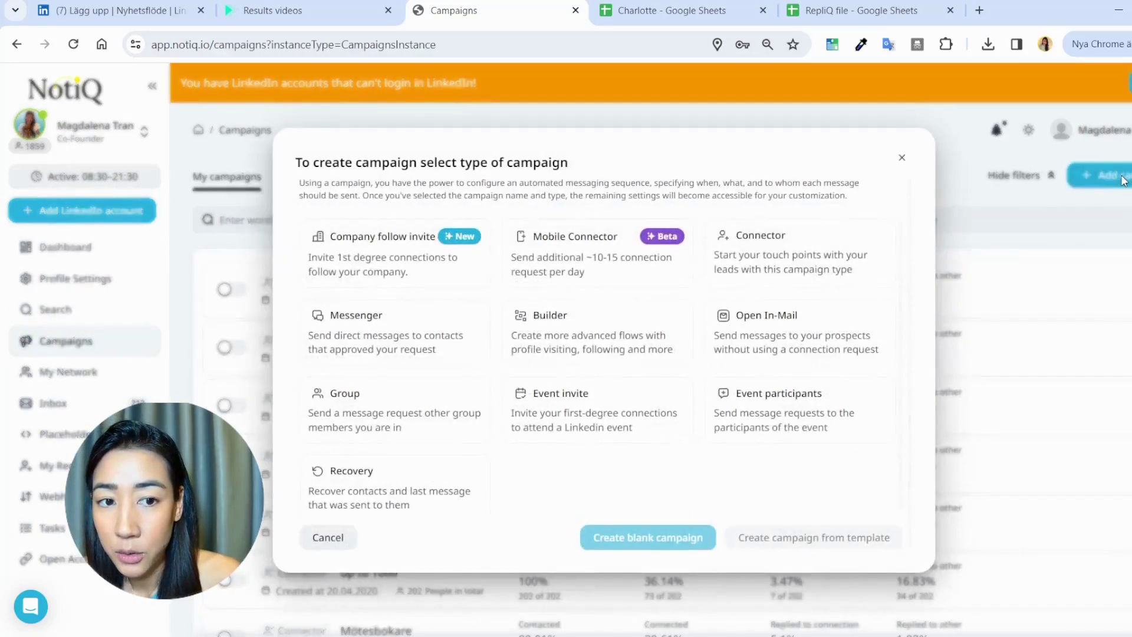
{"action": "left_click", "coordinate": [759, 259]}
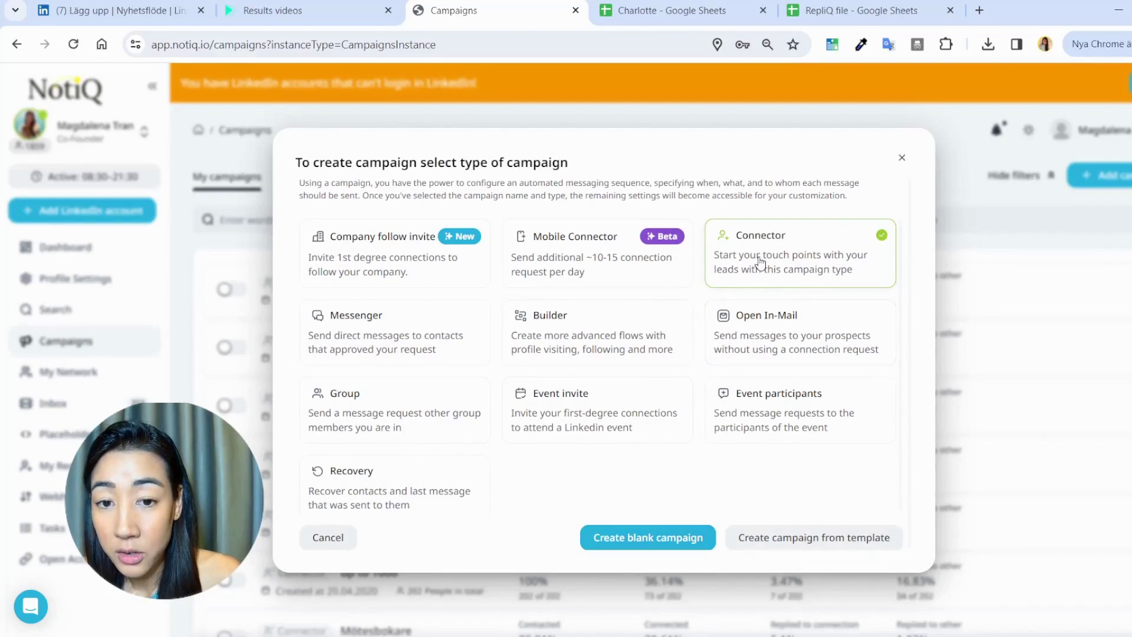
{"action": "left_click", "coordinate": [653, 535]}
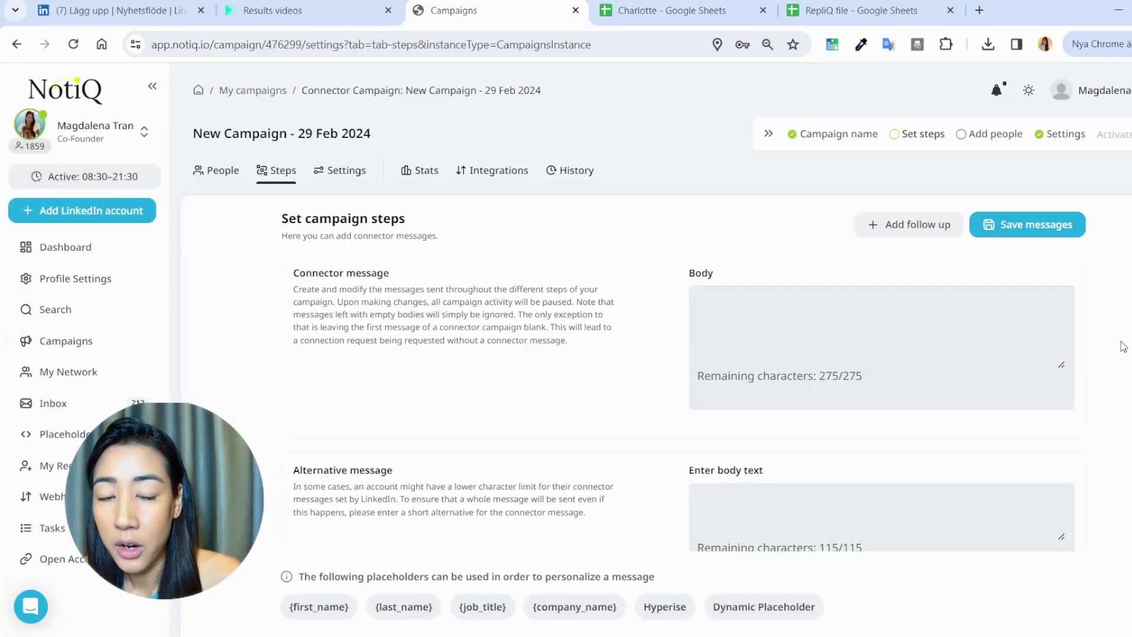
Step: Leave the connector and alternative message bodies blank and add a first follow-up message step
{"action": "left_click", "coordinate": [814, 327]}
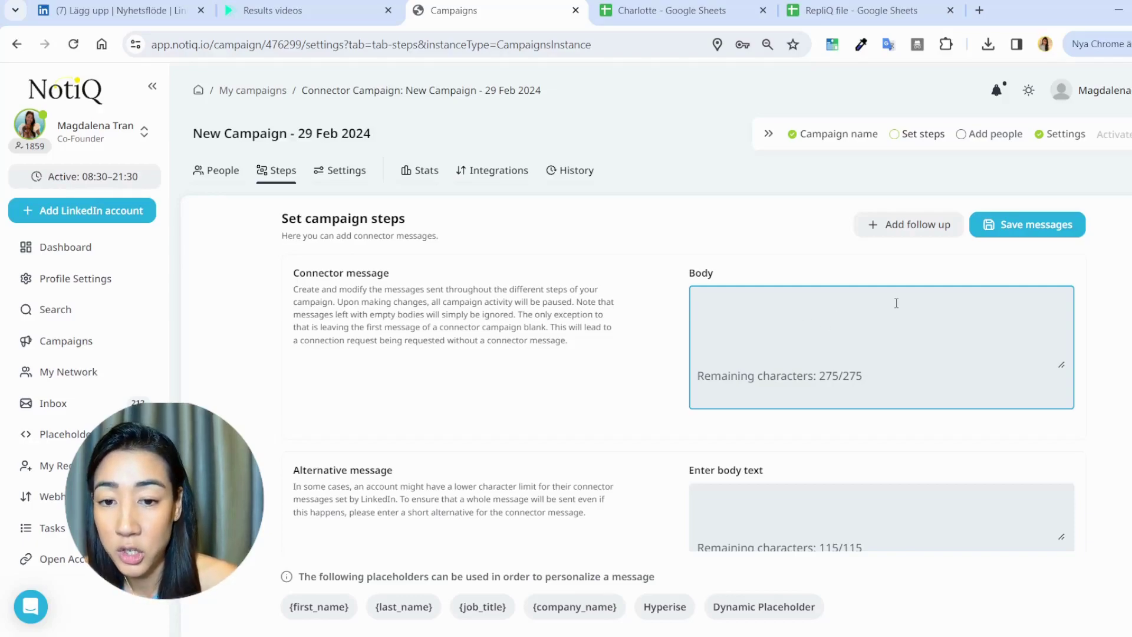
{"action": "scroll", "coordinate": [897, 303], "scroll_direction": "down", "scroll_amount": 1}
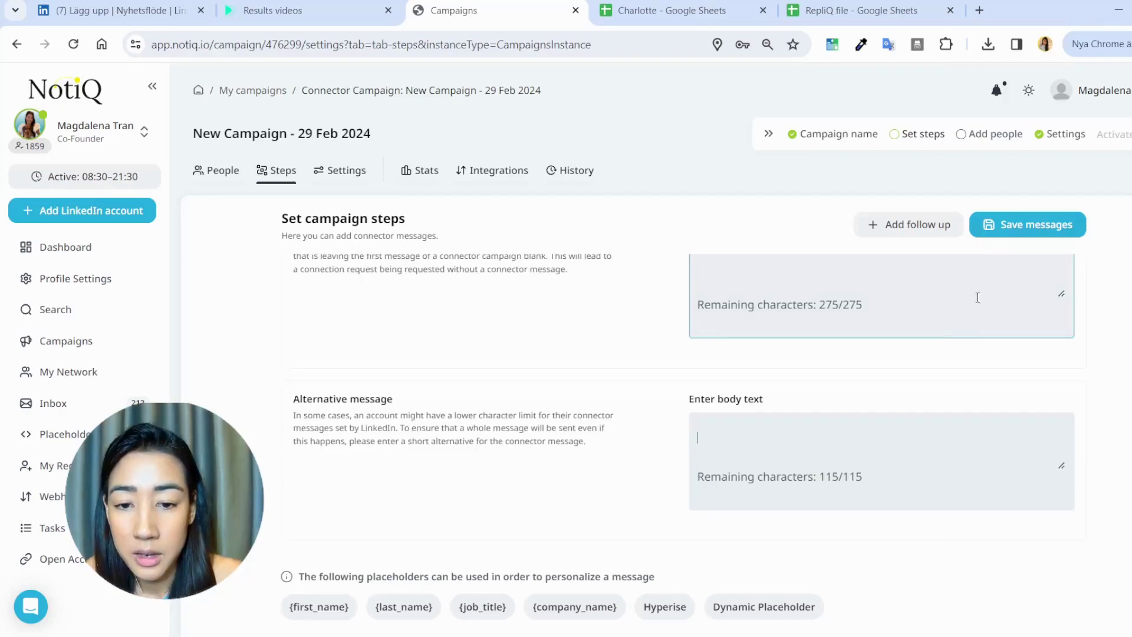
{"action": "left_click", "coordinate": [729, 459]}
{"action": "left_click", "coordinate": [894, 260]}
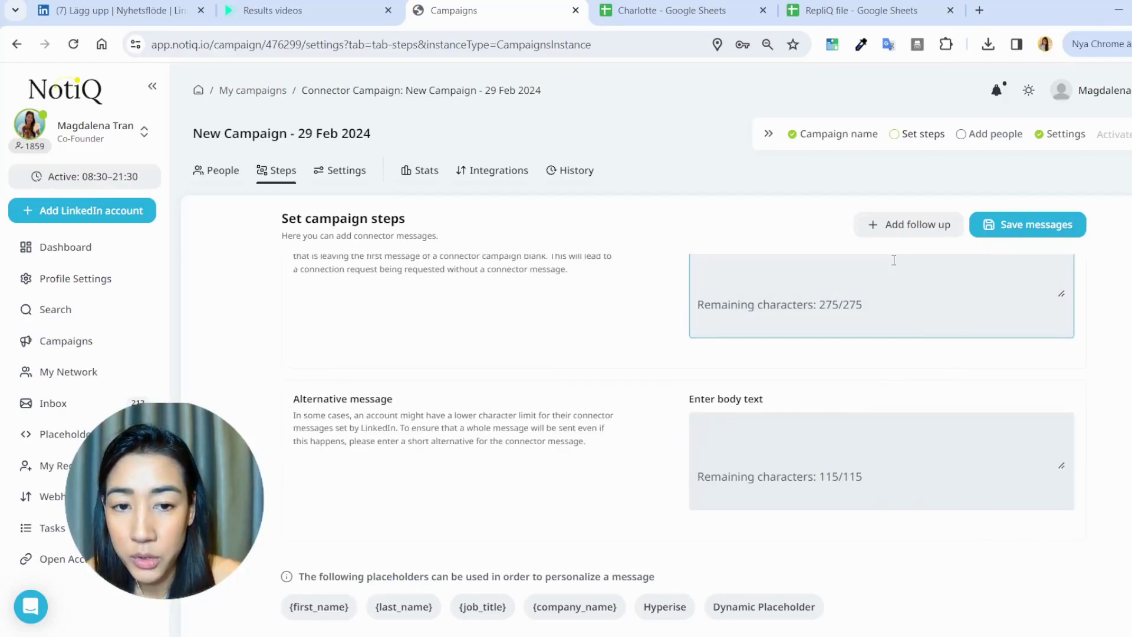
{"action": "left_click", "coordinate": [902, 224]}
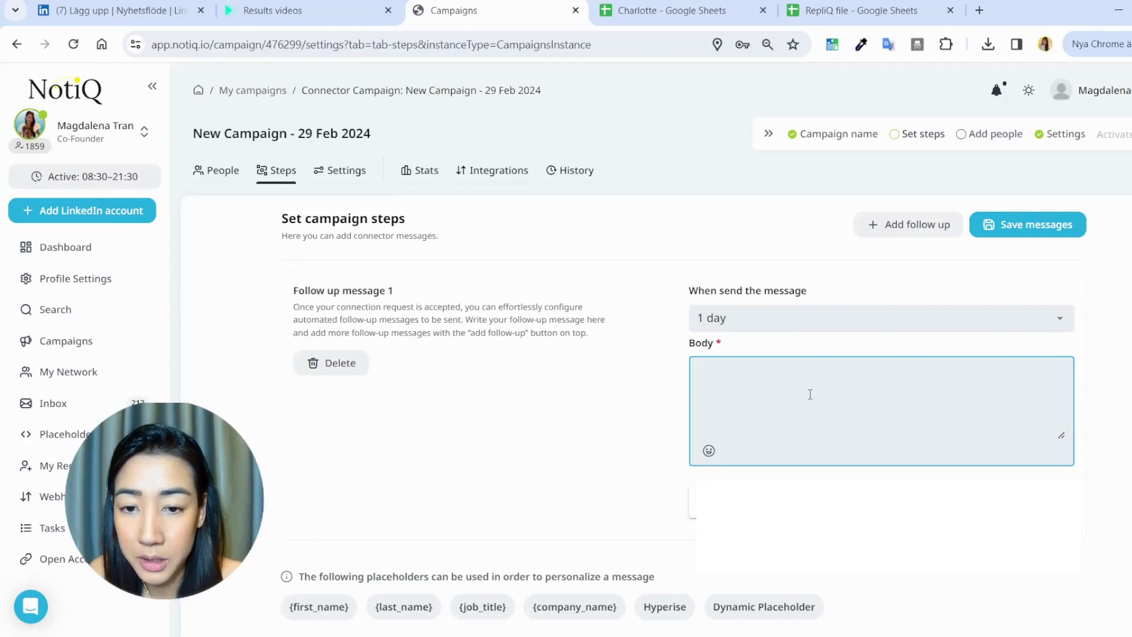
Step: Paste the 1-day follow-up greeting with {first_name} and the personal-video sentence, leaving an empty link line
{"action": "left_click", "coordinate": [799, 321]}
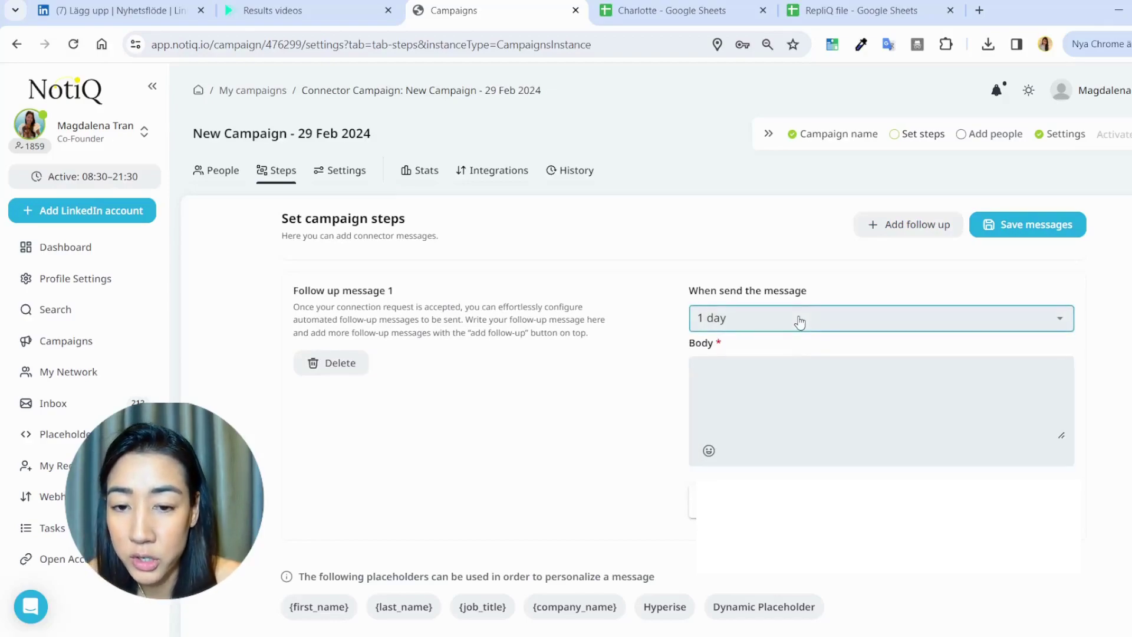
{"action": "left_click", "coordinate": [787, 370]}
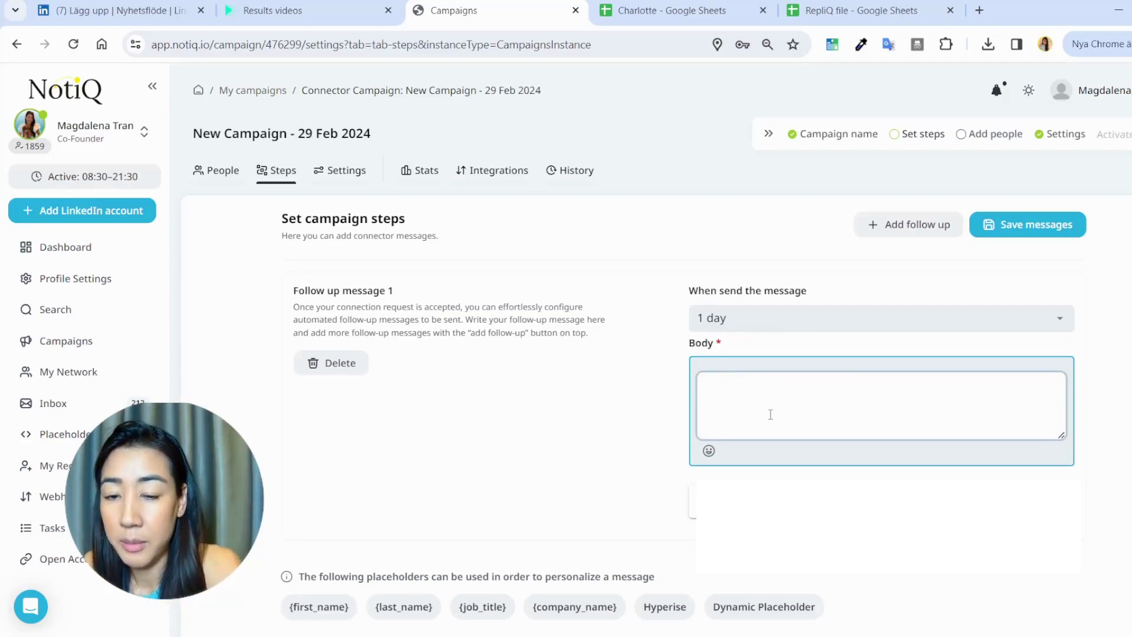
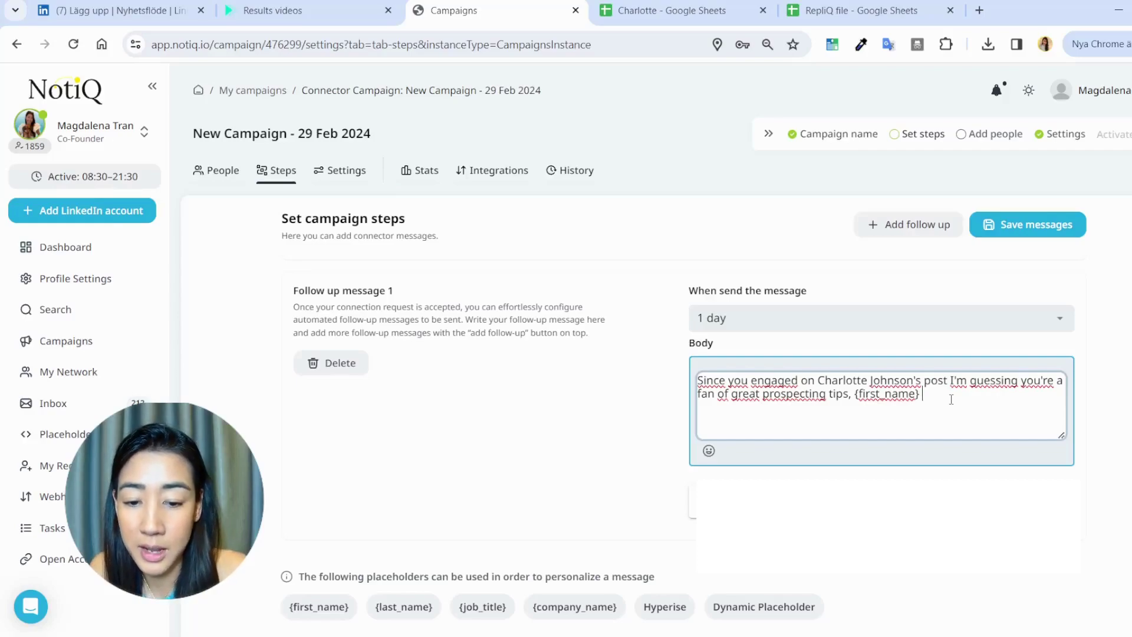
{"action": "type", "text": "I thought it would be more personal so I shot you a video to introduce myself"}
{"action": "key", "text": "Return"}
{"action": "key", "text": "Return"}
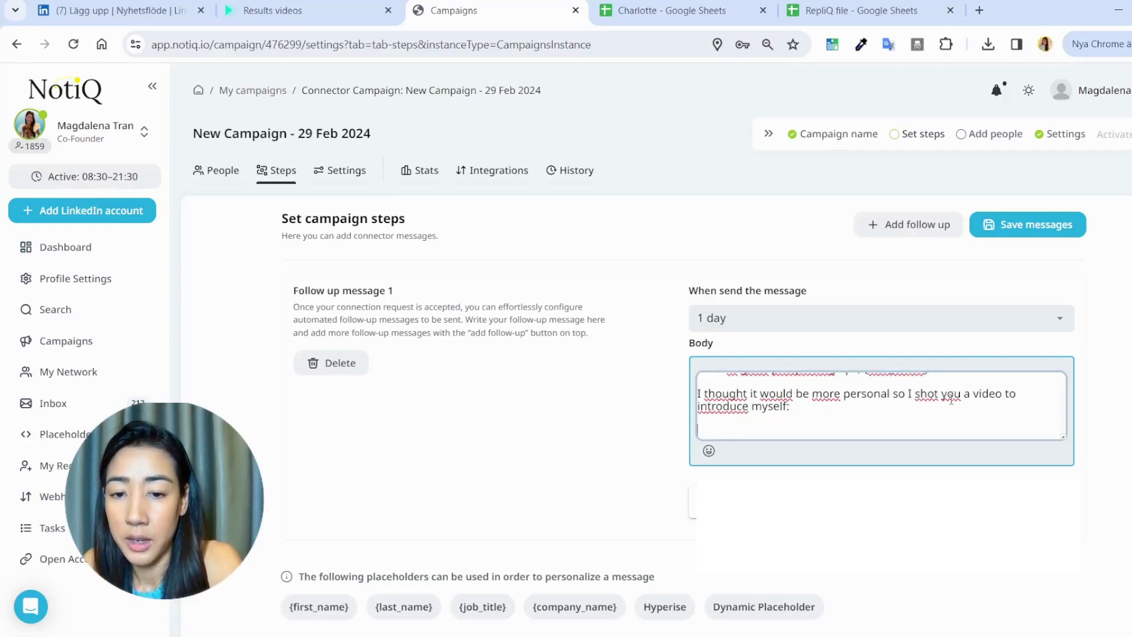
{"action": "key", "text": "BackSpace"}
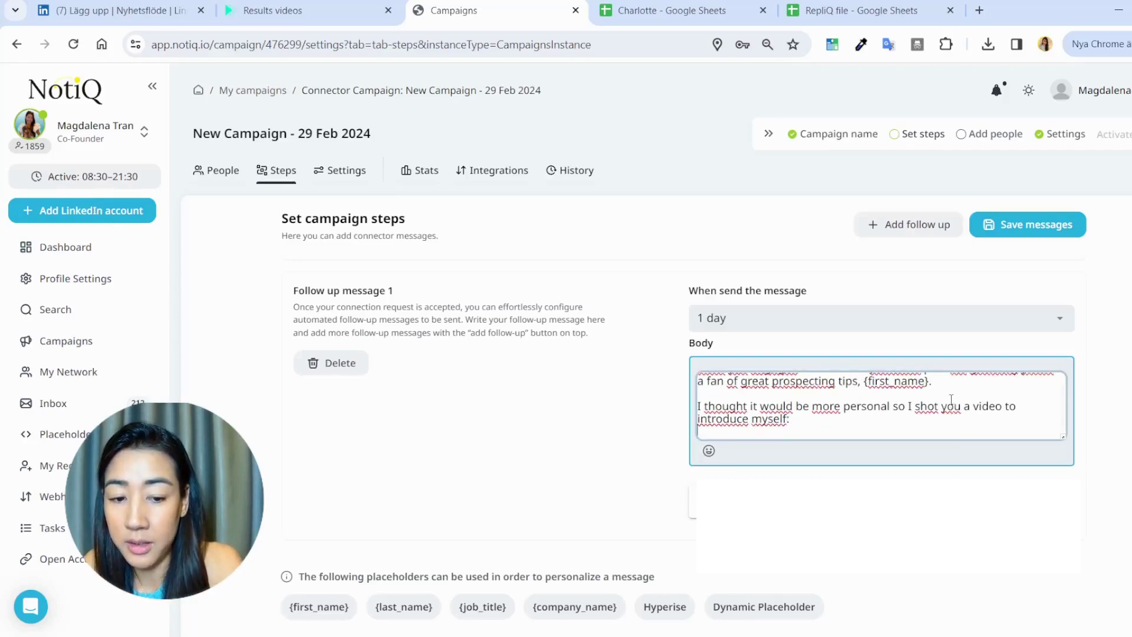
{"action": "key", "text": "Return"}
{"action": "key", "text": "Return"}
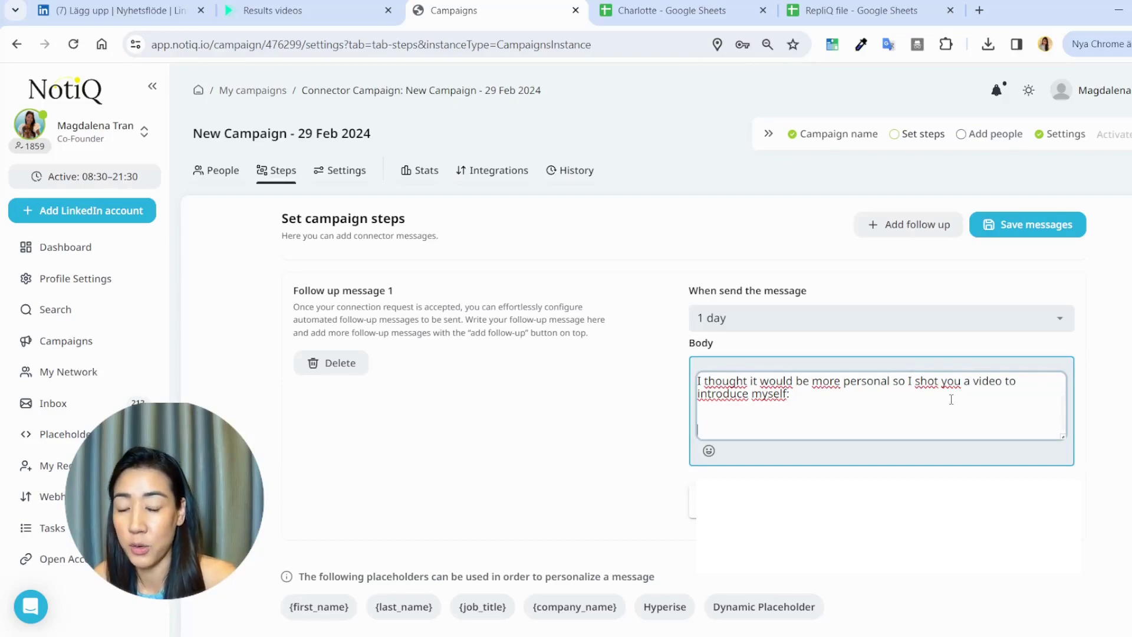
Step: Add the closing line 'Would love your opinion on my second point' and save the messages
{"action": "type", "text": "W"}
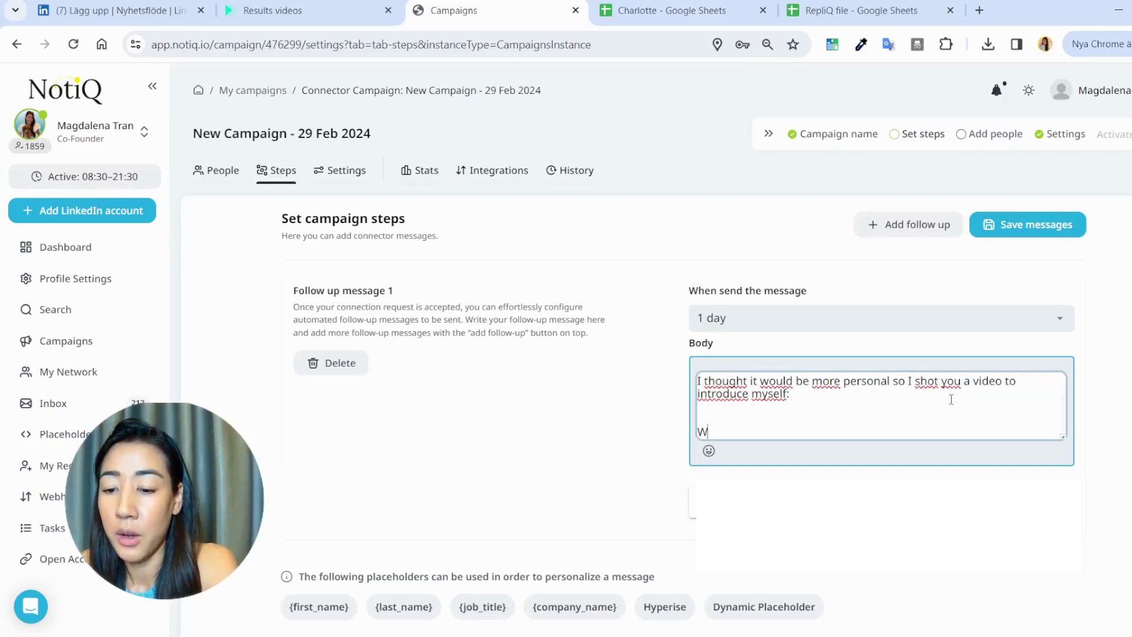
{"action": "type", "text": "ould love your opinion on my second poin"}
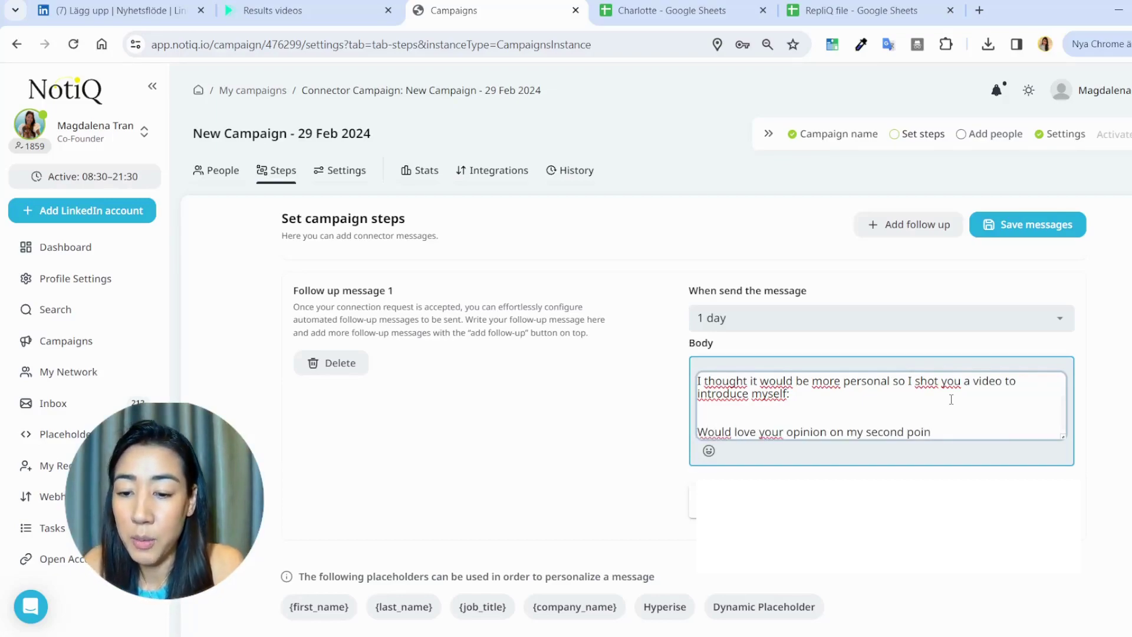
{"action": "type", "text": "t"}
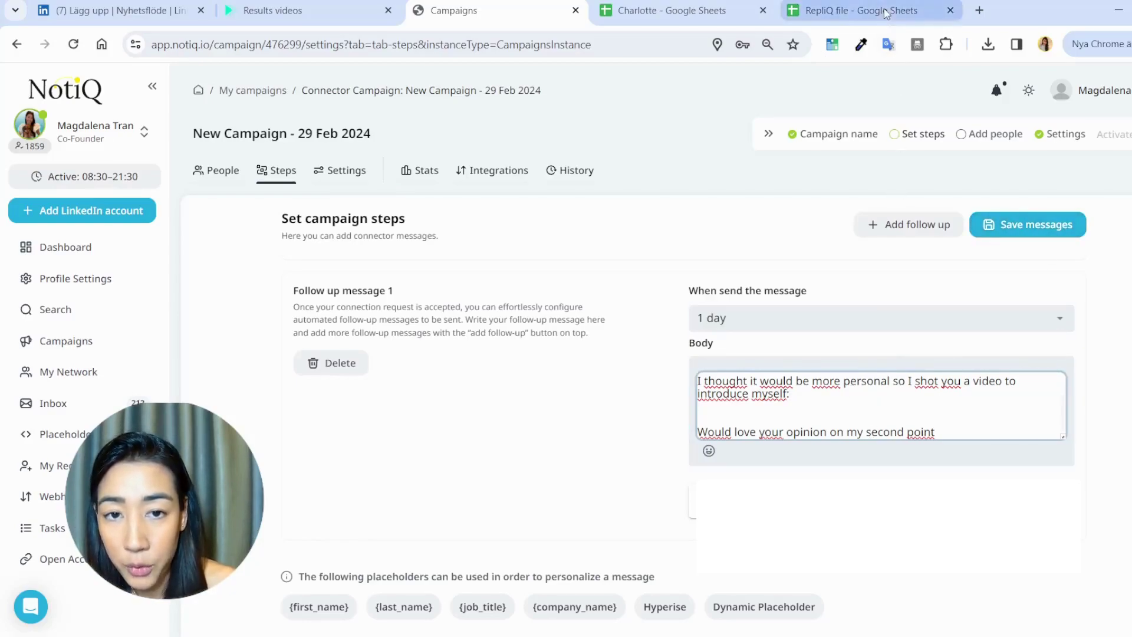
{"action": "left_click", "coordinate": [839, 398]}
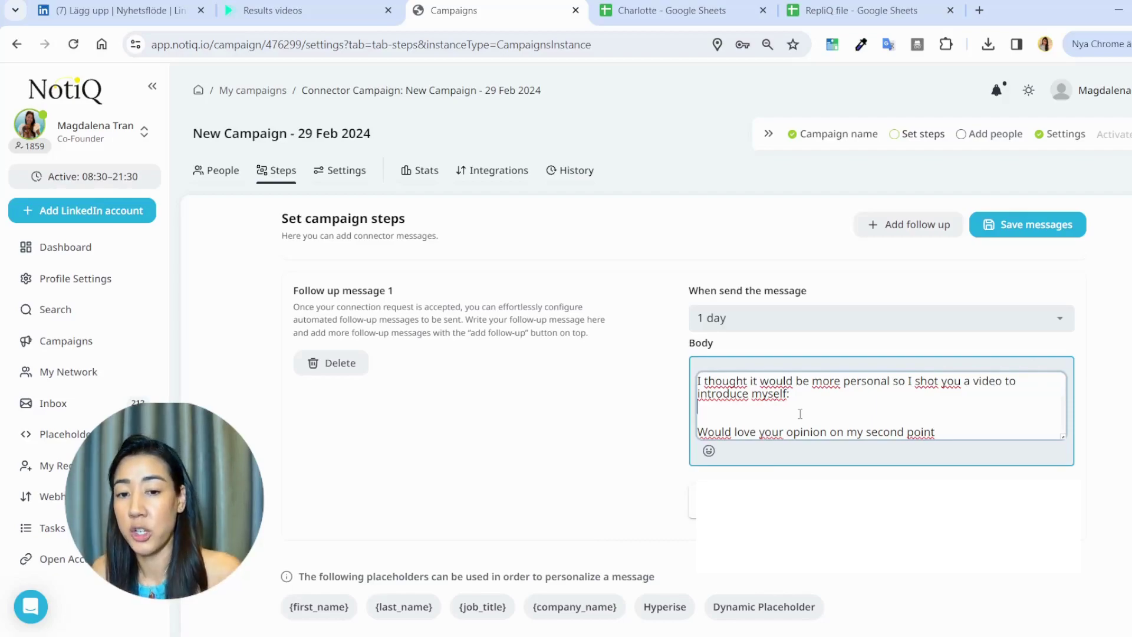
{"action": "left_click", "coordinate": [1021, 238]}
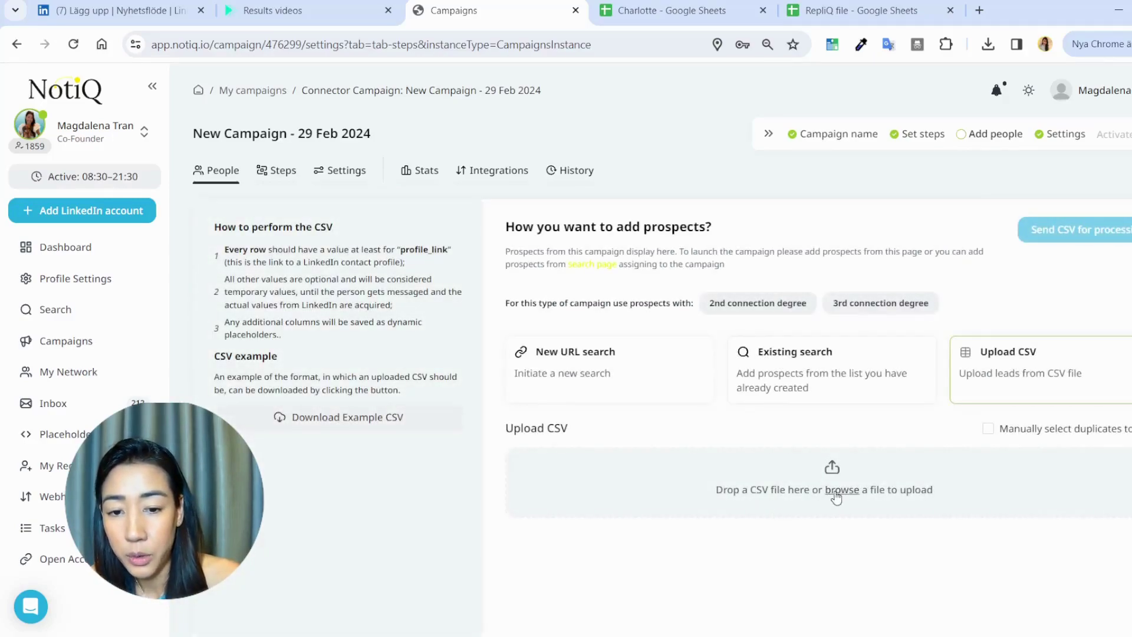
Step: Upload RepliQ results (8).csv, find its Result videos column, and view the RepliQ file spreadsheet
{"action": "left_click", "coordinate": [842, 490]}
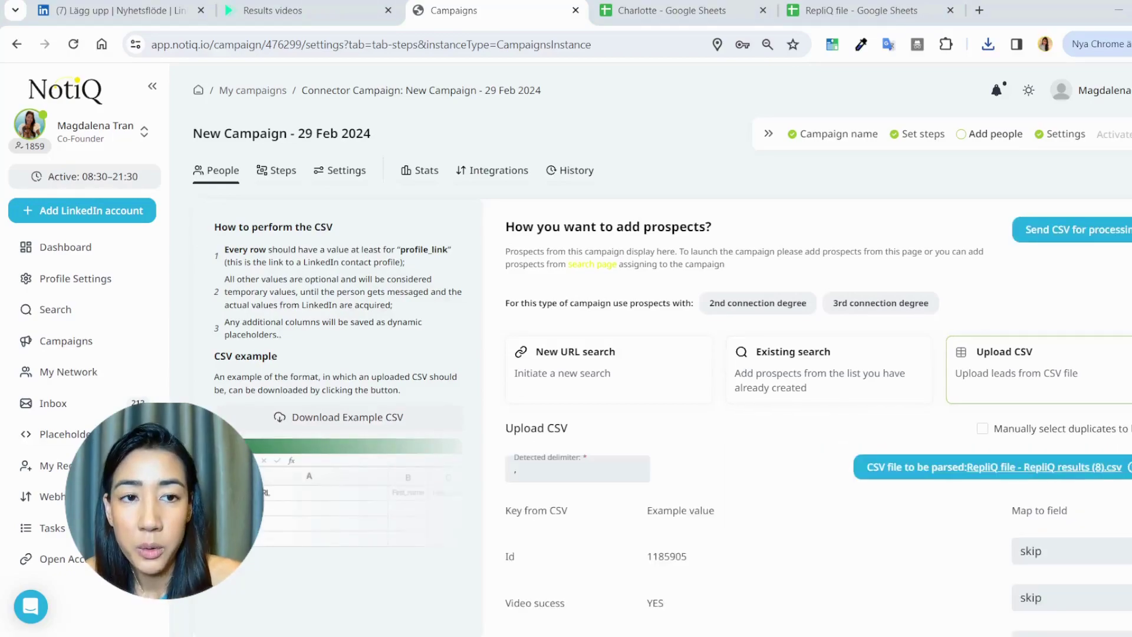
{"action": "scroll", "coordinate": [985, 286], "scroll_direction": "down", "scroll_amount": 4}
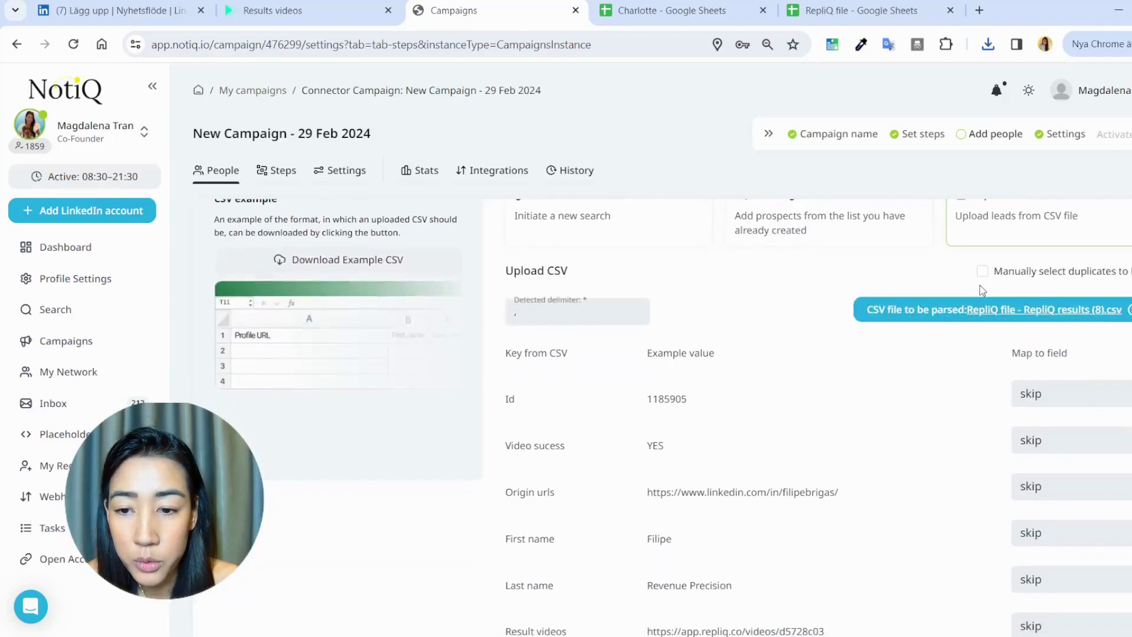
{"action": "scroll", "coordinate": [1010, 330], "scroll_direction": "down", "scroll_amount": 4}
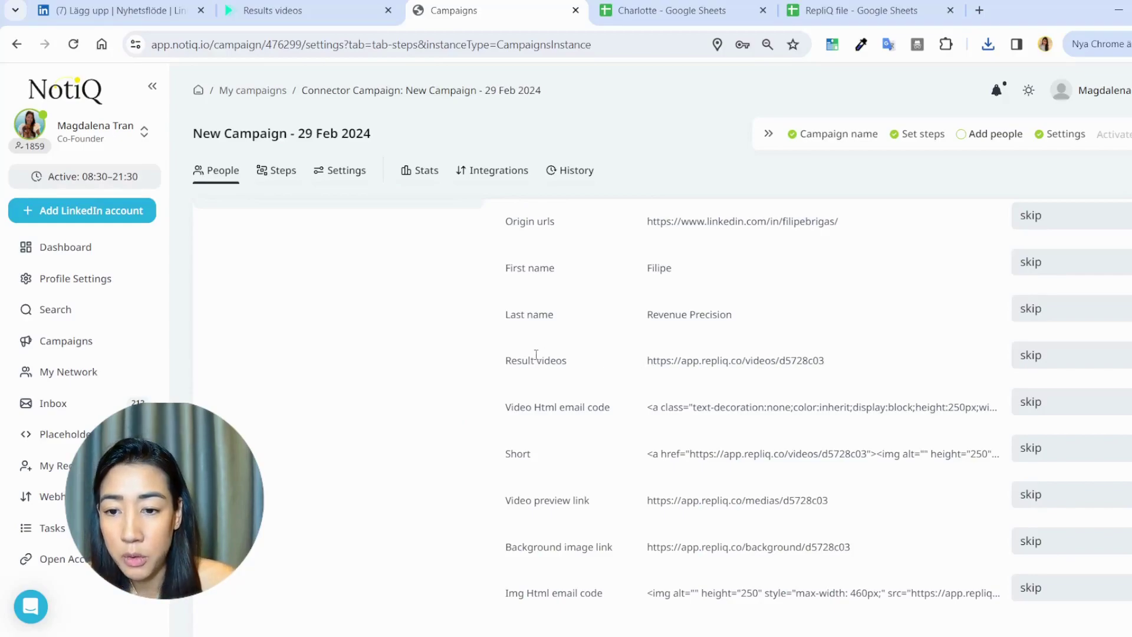
{"action": "left_click_drag", "start_coordinate": [506, 360], "coordinate": [568, 361]}
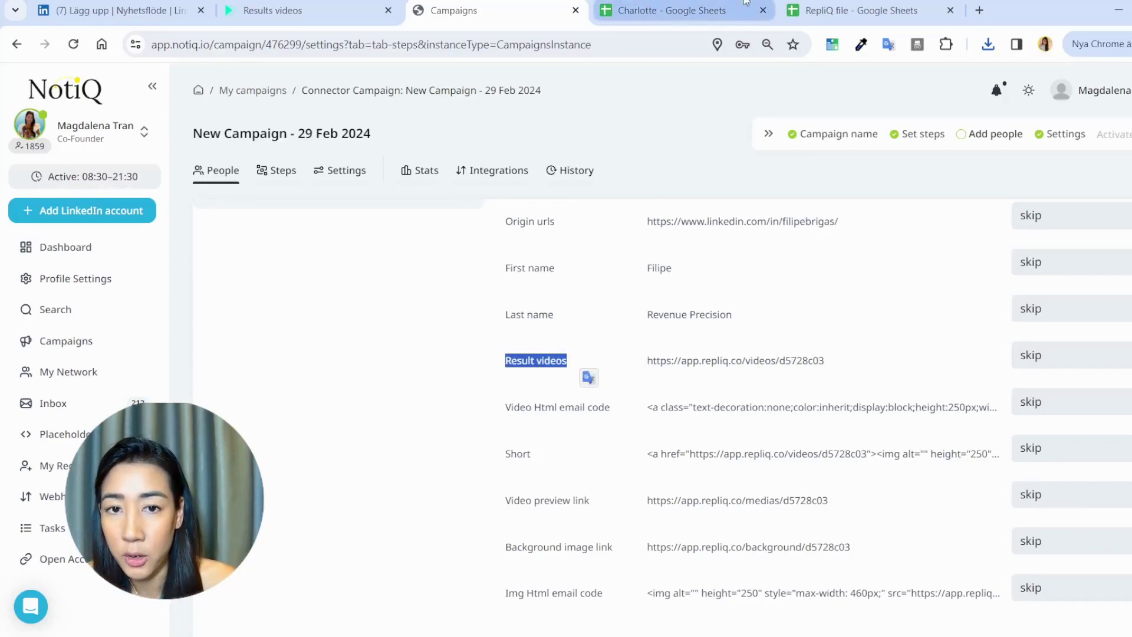
{"action": "left_click", "coordinate": [862, 5]}
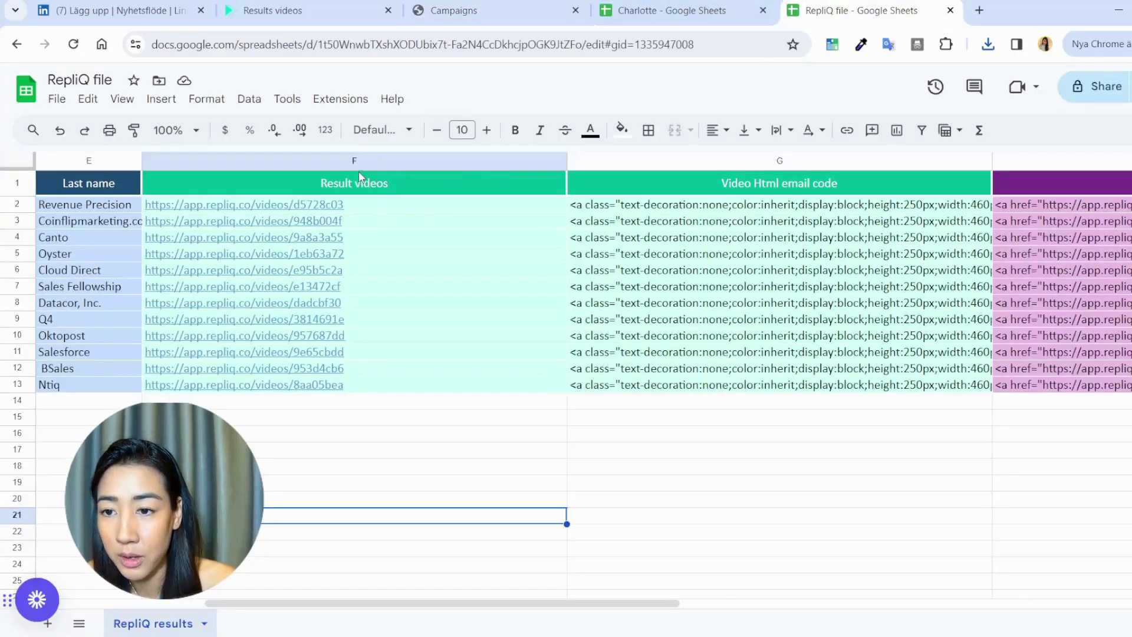
Step: Map Result videos as a dynamic placeholder and the name columns to first_name and last_name
{"action": "left_click", "coordinate": [466, 11]}
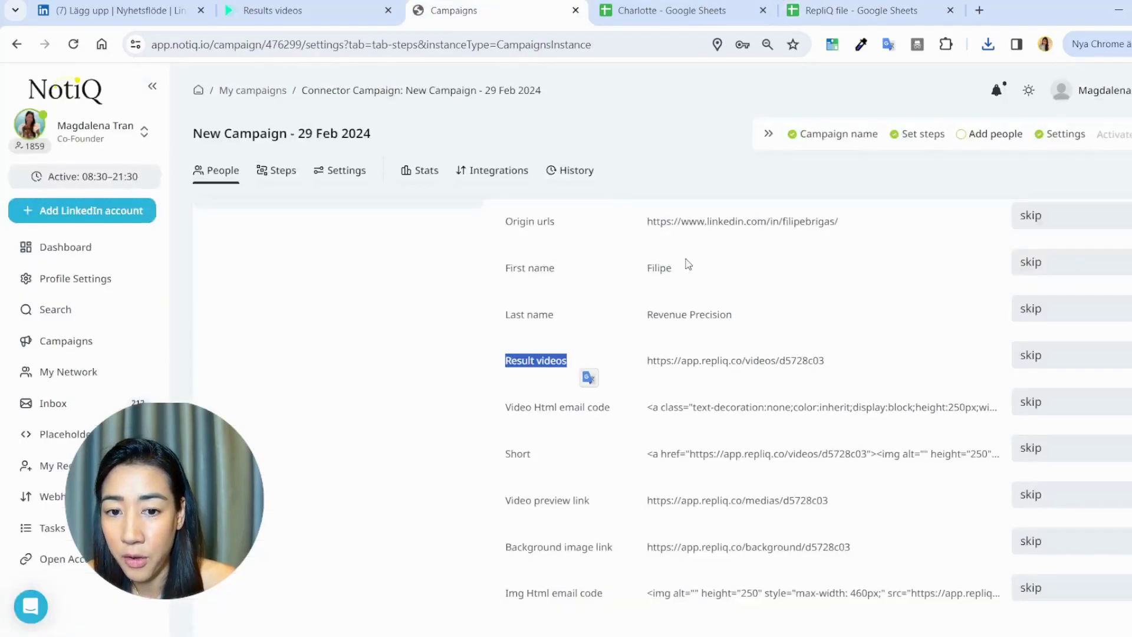
{"action": "left_click", "coordinate": [1036, 364]}
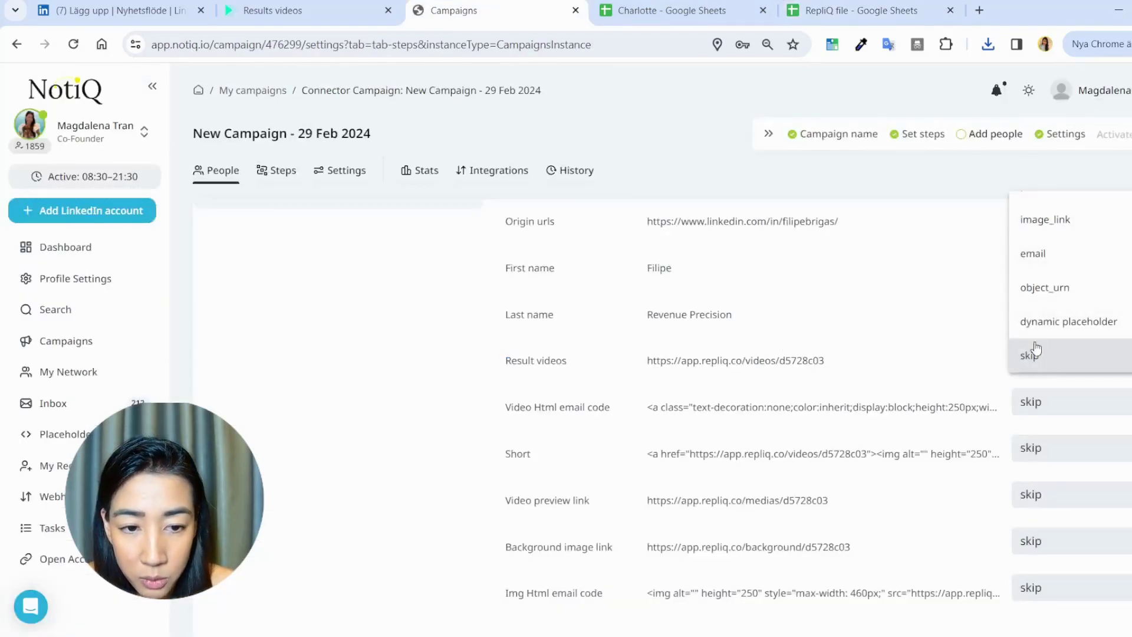
{"action": "left_click", "coordinate": [1052, 327]}
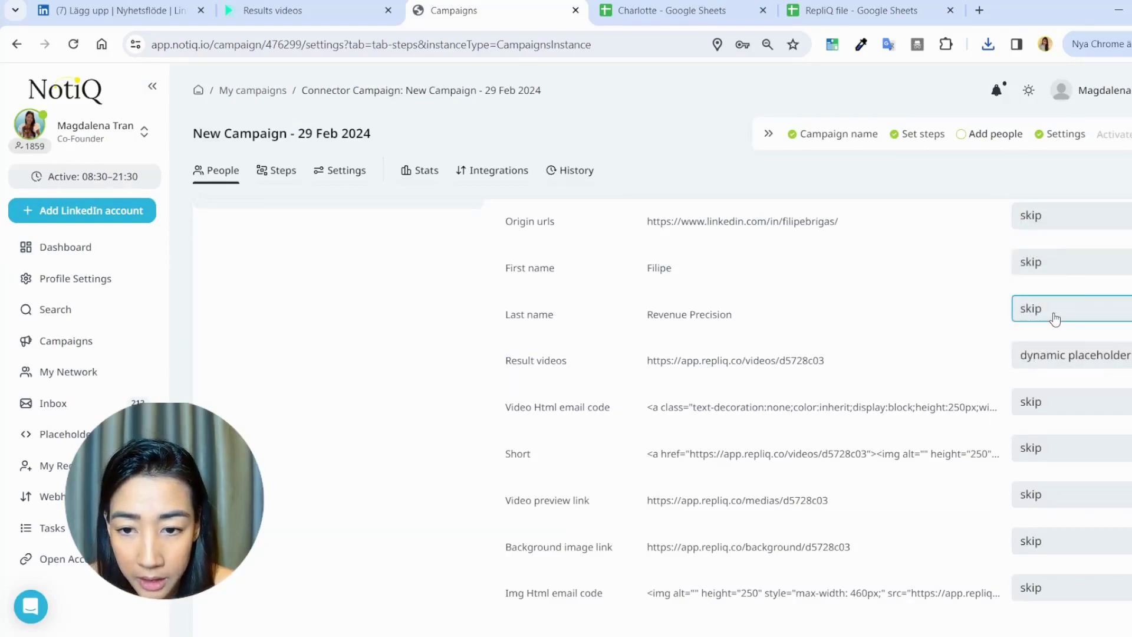
{"action": "left_click", "coordinate": [1055, 318]}
{"action": "scroll", "coordinate": [1073, 222], "scroll_direction": "up", "scroll_amount": 5}
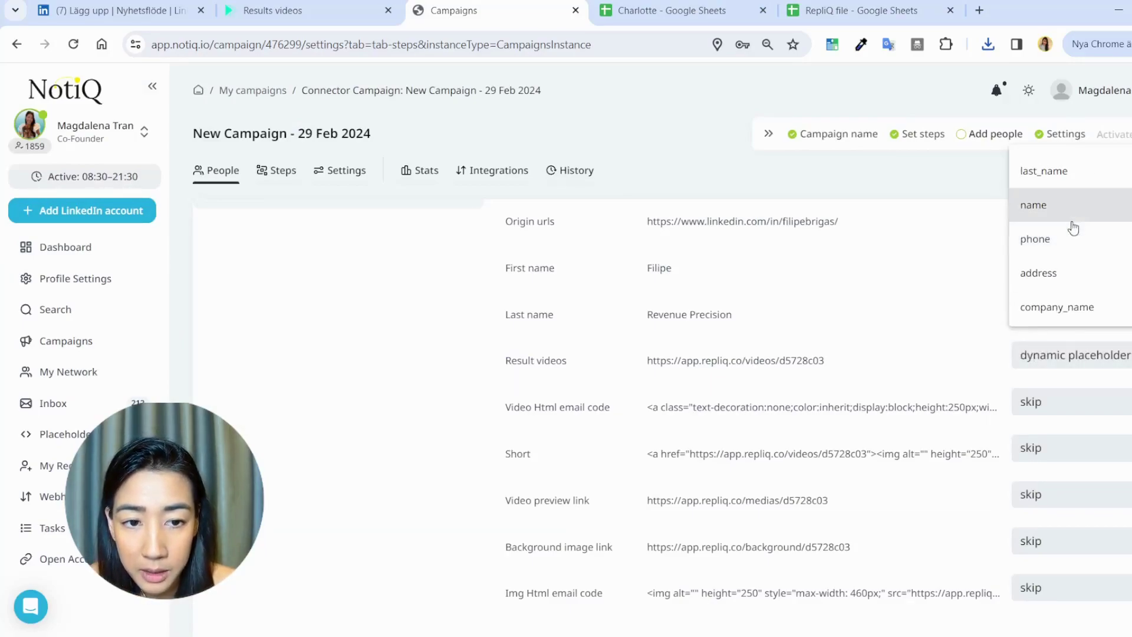
{"action": "left_click", "coordinate": [1029, 266]}
{"action": "scroll", "coordinate": [1056, 201], "scroll_direction": "up", "scroll_amount": 5}
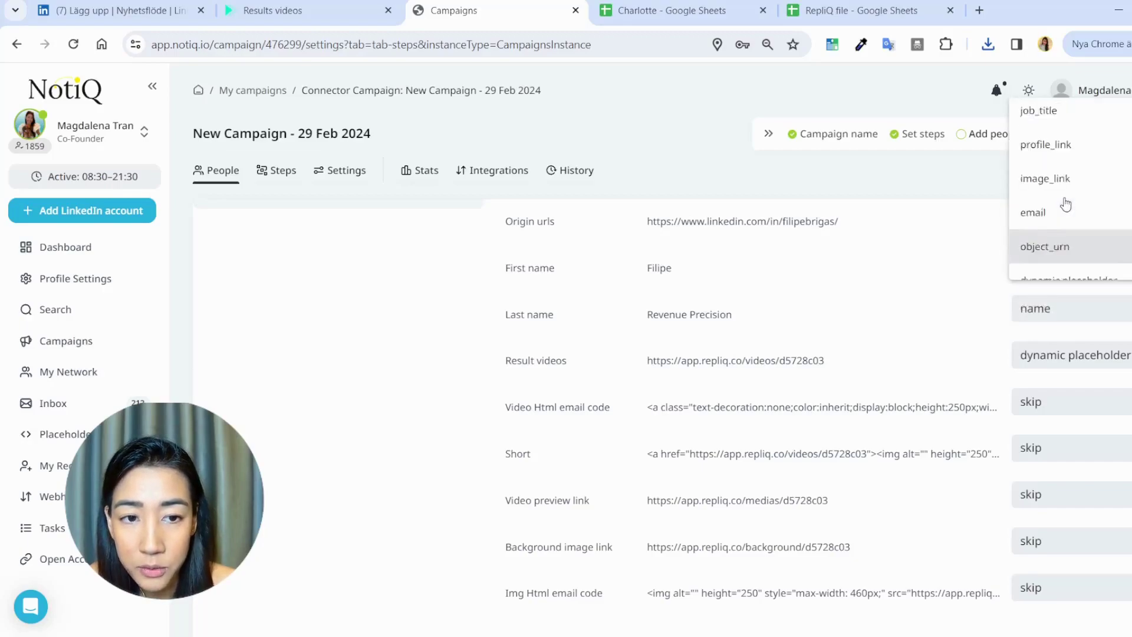
{"action": "scroll", "coordinate": [1071, 151], "scroll_direction": "up", "scroll_amount": 3}
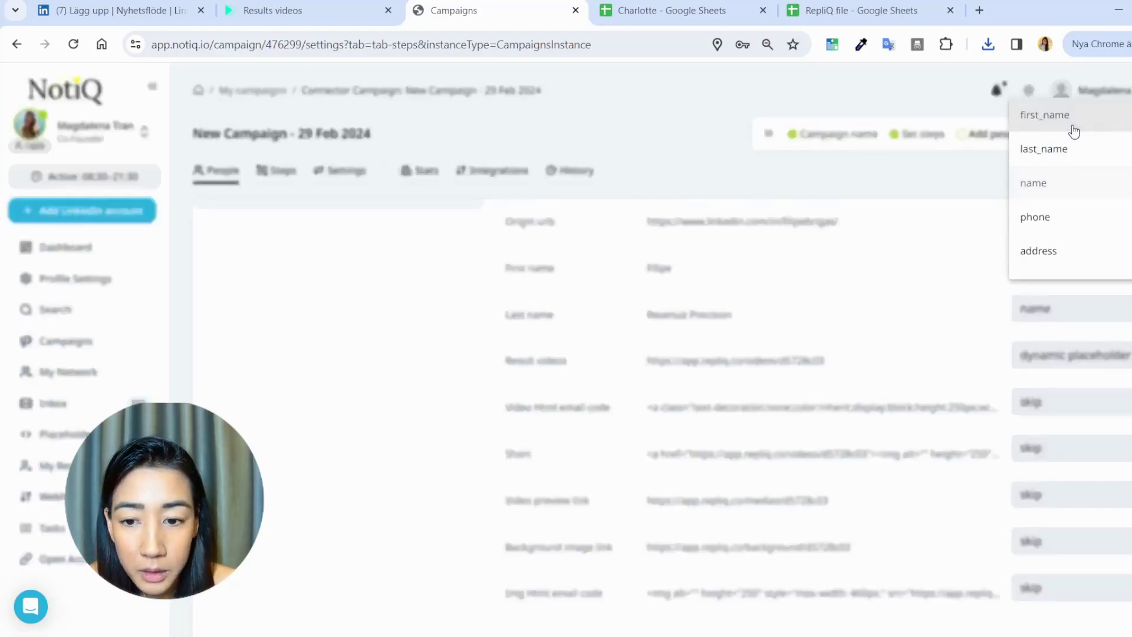
{"action": "left_click", "coordinate": [1071, 123]}
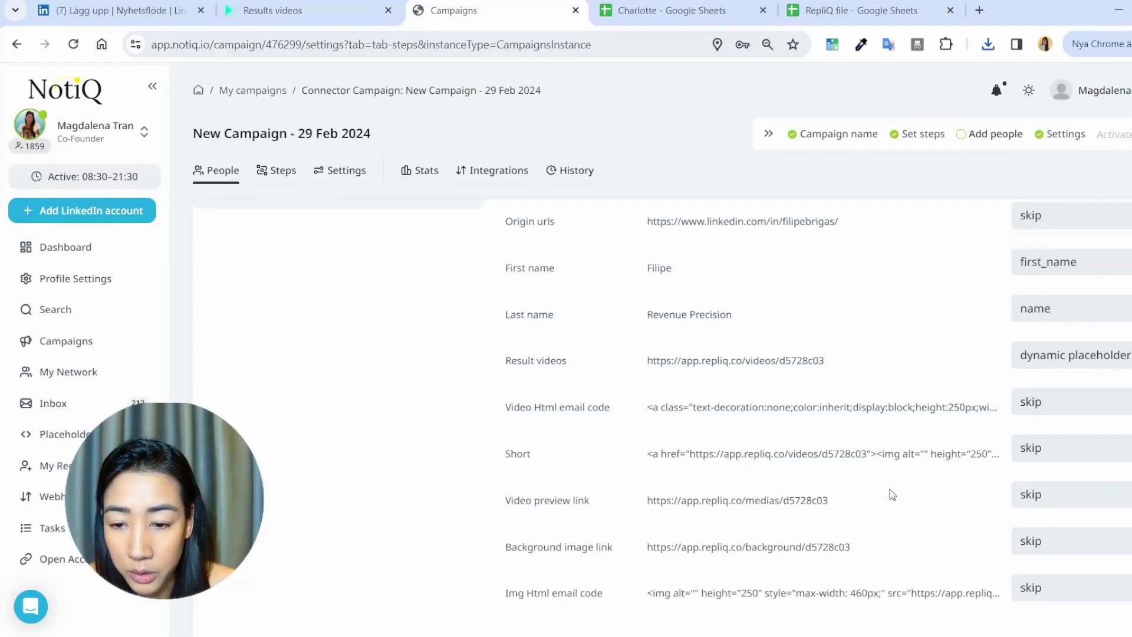
Step: Map Origin urls to profile_link and send the CSV for processing, importing 12 prospects
{"action": "left_click", "coordinate": [1079, 222]}
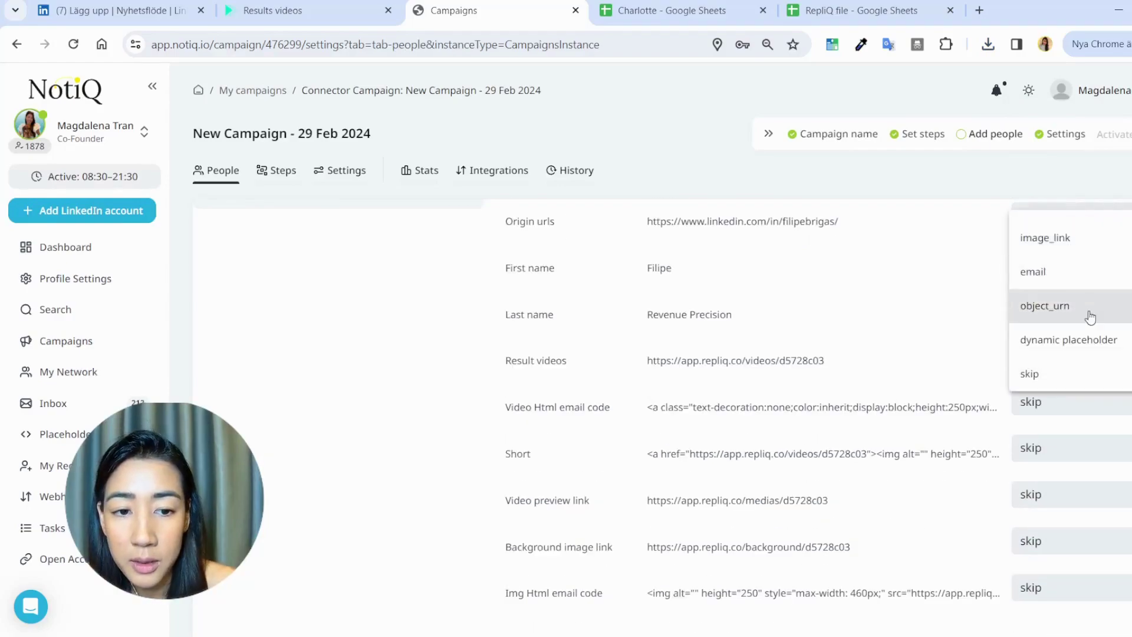
{"action": "scroll", "coordinate": [1088, 316], "scroll_direction": "up", "scroll_amount": 3}
{"action": "left_click", "coordinate": [1087, 361]}
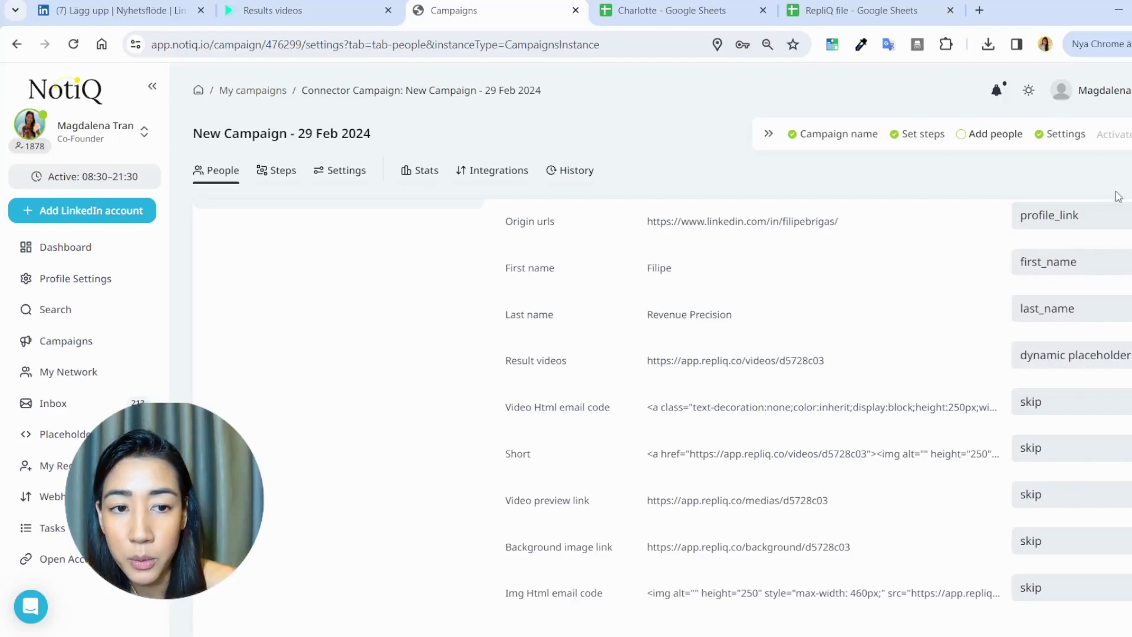
{"action": "scroll", "coordinate": [1051, 336], "scroll_direction": "up", "scroll_amount": 5}
{"action": "scroll", "coordinate": [1061, 318], "scroll_direction": "up", "scroll_amount": 2}
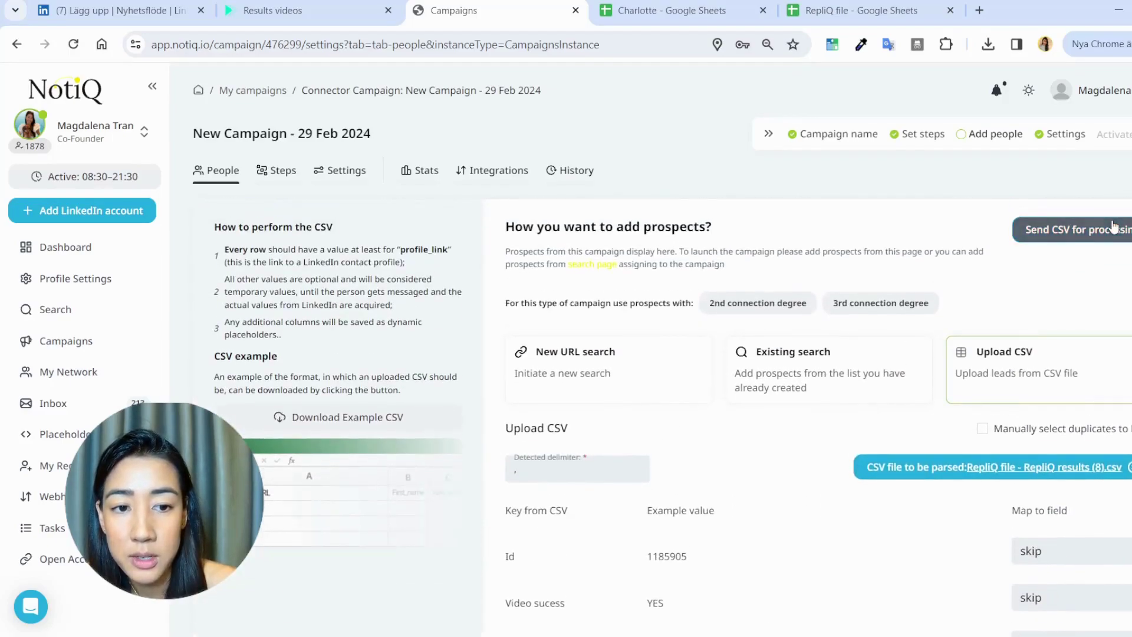
{"action": "left_click", "coordinate": [1110, 230]}
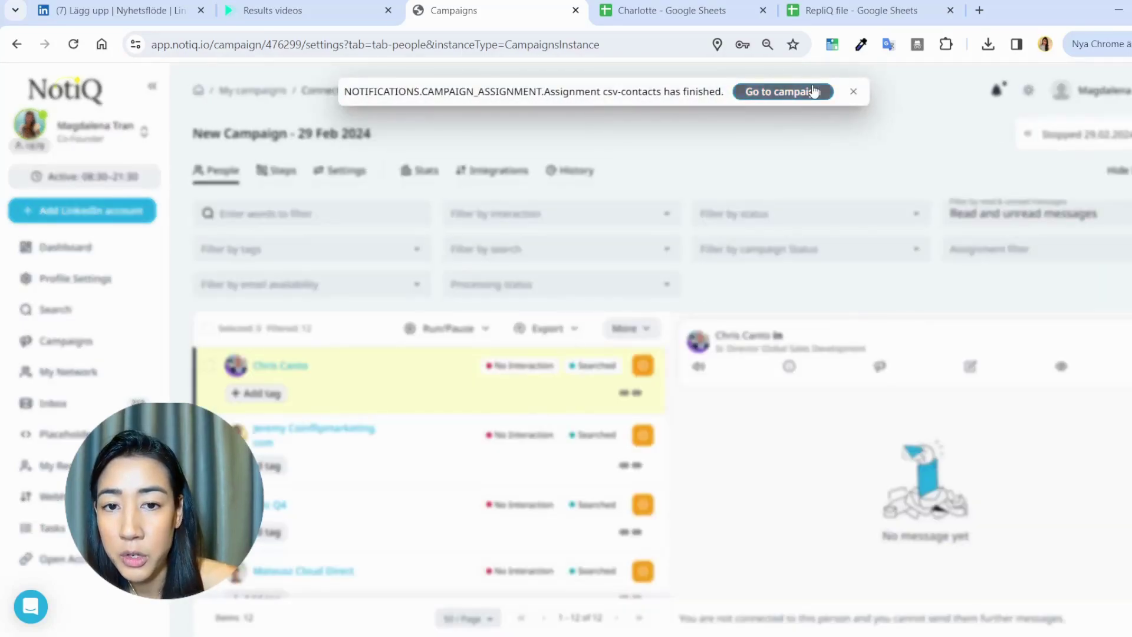
{"action": "left_click", "coordinate": [814, 92]}
{"action": "scroll", "coordinate": [420, 367], "scroll_direction": "down", "scroll_amount": 5}
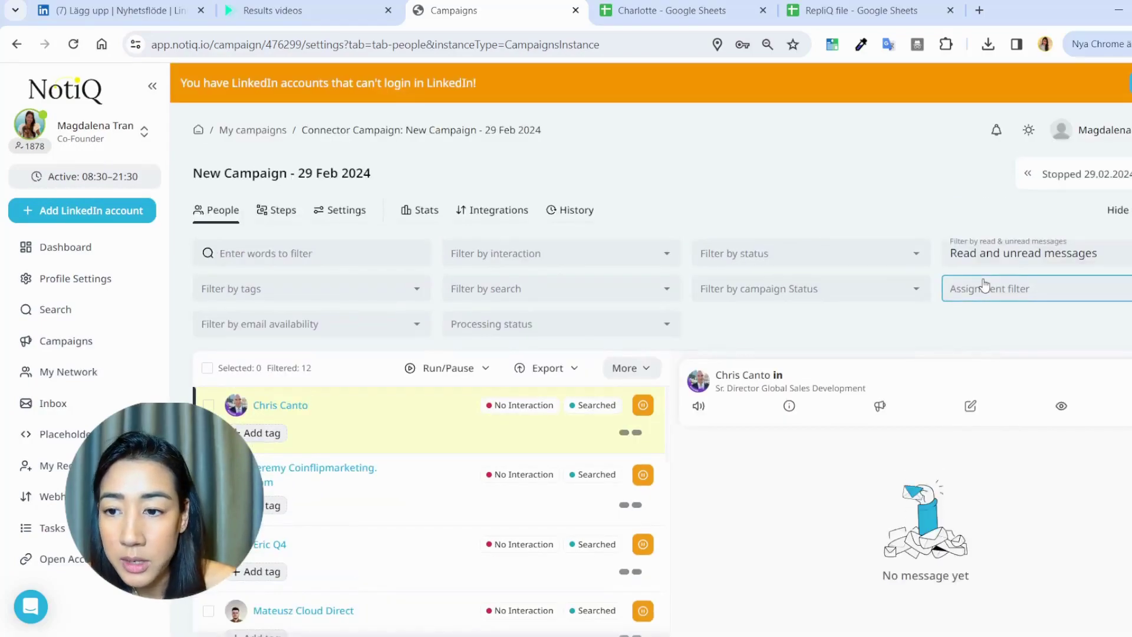
Step: Add a blank line after {first_name}. in Follow up message 1 and open the Dynamic placeholder dialog
{"action": "left_click", "coordinate": [285, 211]}
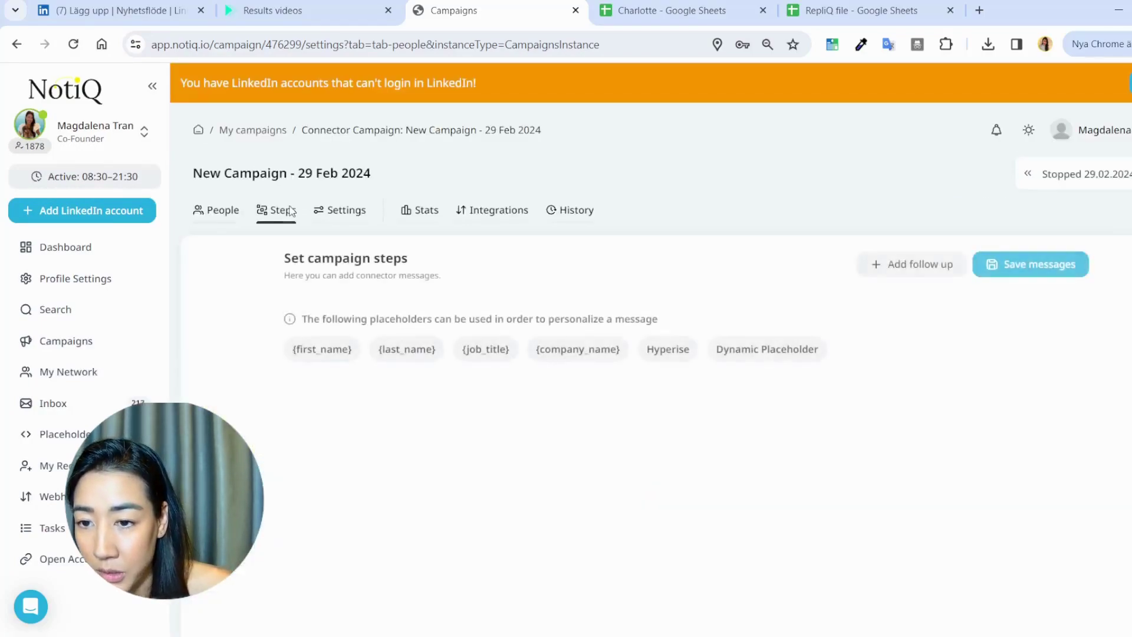
{"action": "scroll", "coordinate": [826, 408], "scroll_direction": "down", "scroll_amount": 5}
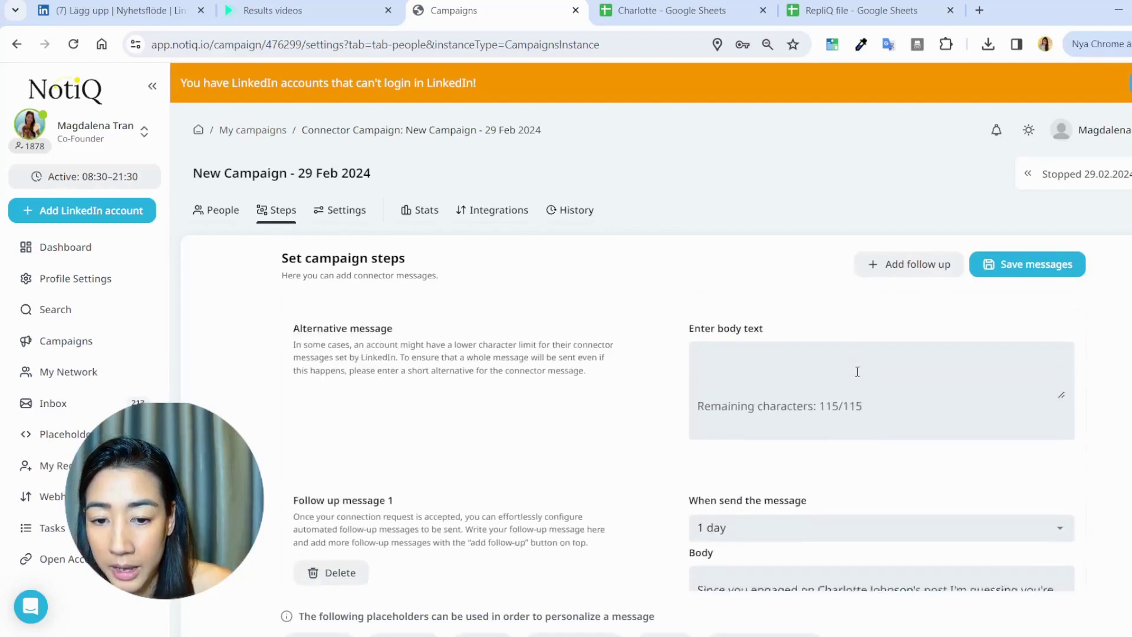
{"action": "left_click", "coordinate": [936, 470]}
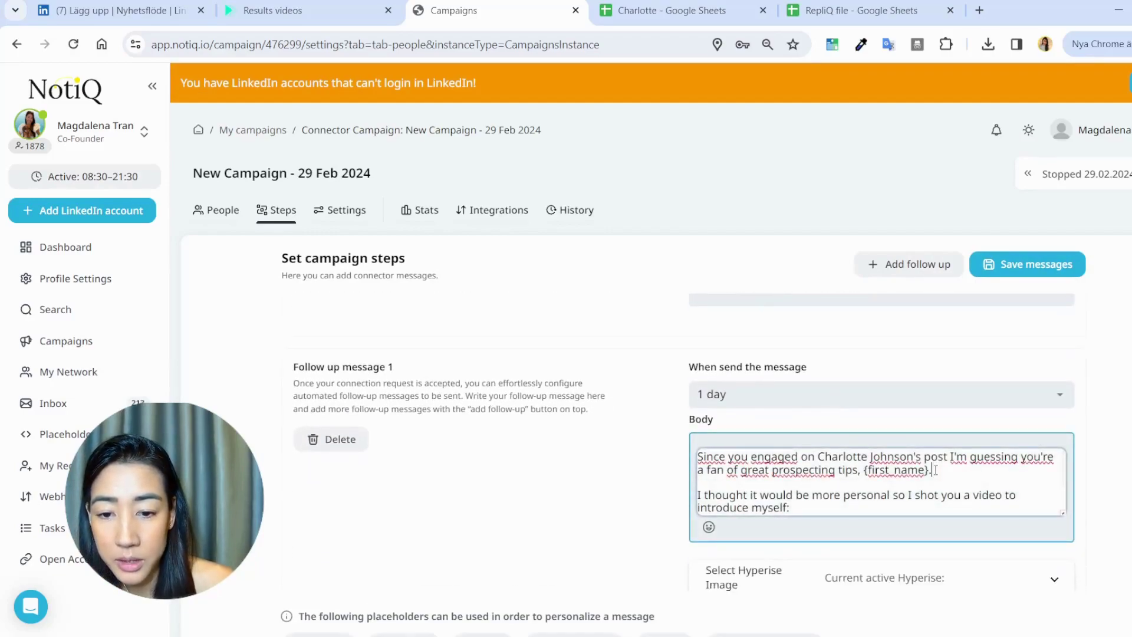
{"action": "key", "text": "Return"}
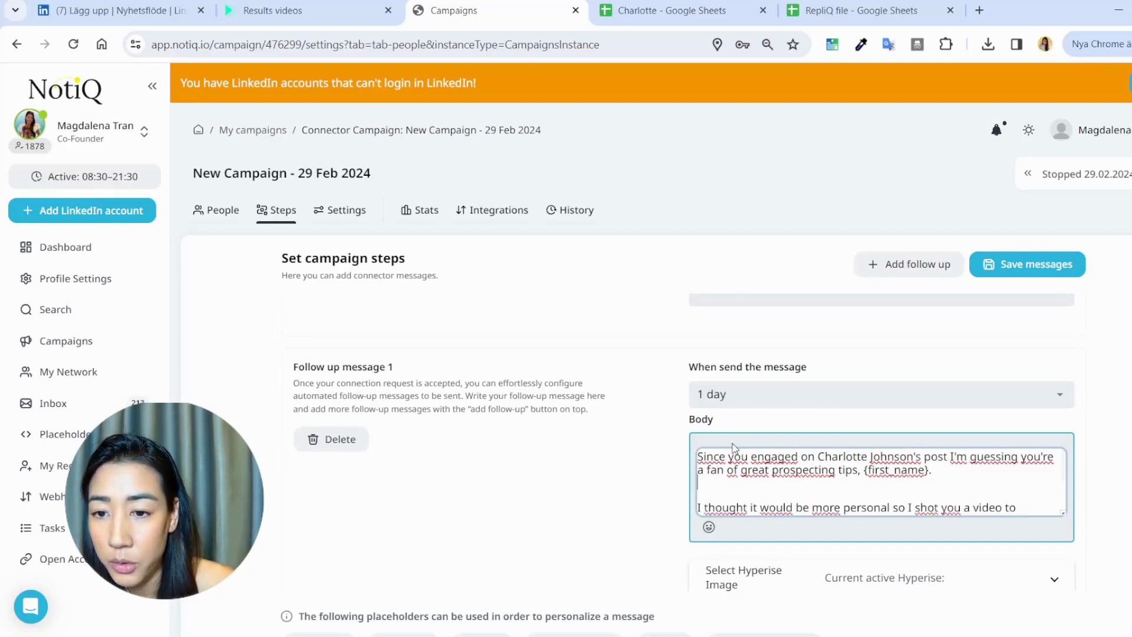
{"action": "left_click", "coordinate": [573, 324]}
{"action": "scroll", "coordinate": [878, 481], "scroll_direction": "down", "scroll_amount": 3}
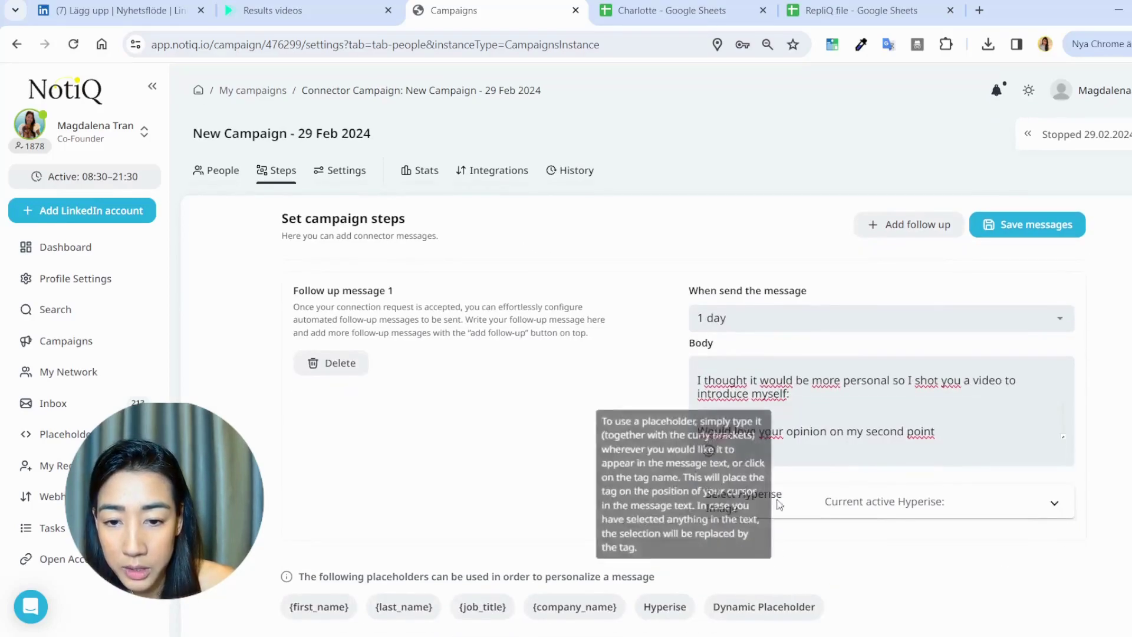
{"action": "left_click", "coordinate": [776, 607]}
{"action": "left_click", "coordinate": [595, 406]}
Step: Choose Result videos as the dynamic placeholder and delete the template text before it
{"action": "left_click", "coordinate": [578, 239]}
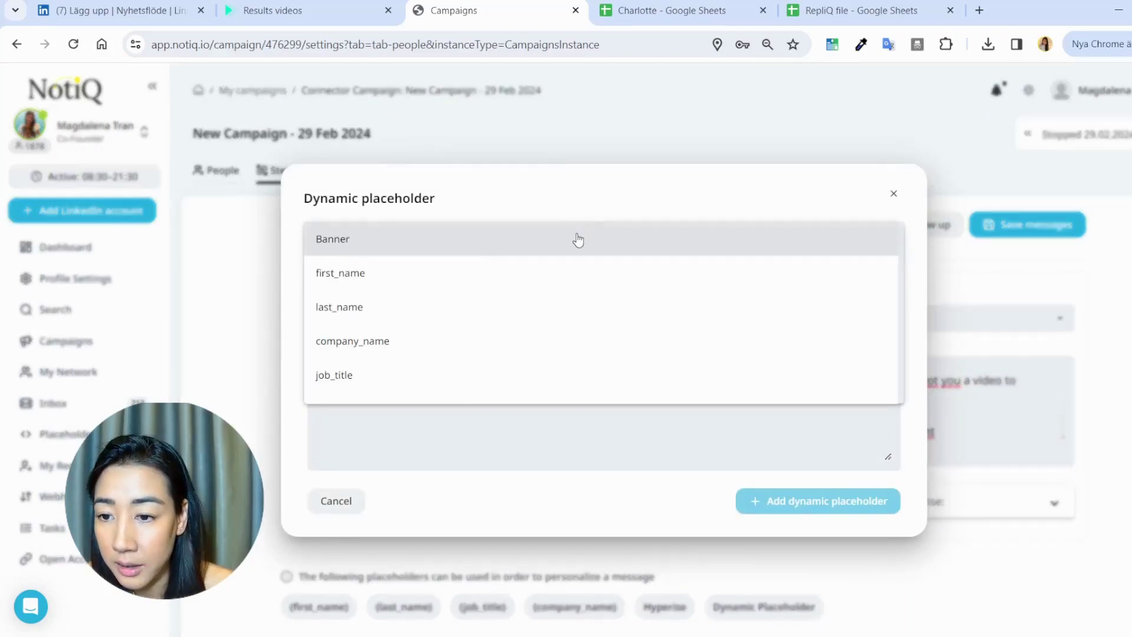
{"action": "scroll", "coordinate": [541, 287], "scroll_direction": "down", "scroll_amount": 5}
{"action": "scroll", "coordinate": [541, 287], "scroll_direction": "down", "scroll_amount": 3}
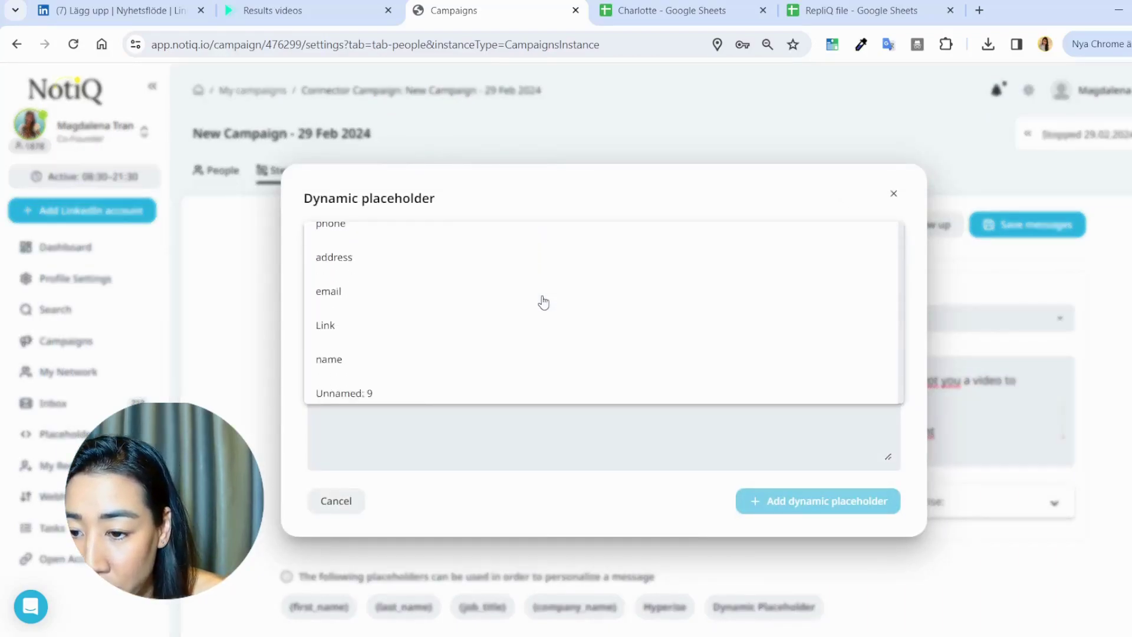
{"action": "scroll", "coordinate": [543, 303], "scroll_direction": "down", "scroll_amount": 3}
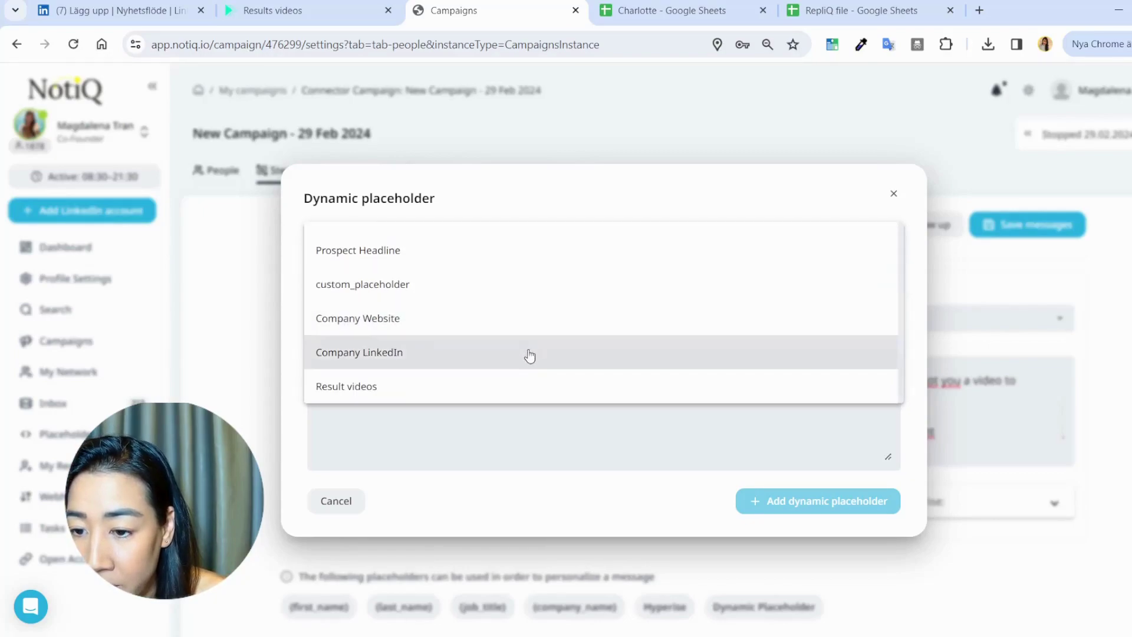
{"action": "left_click", "coordinate": [516, 391]}
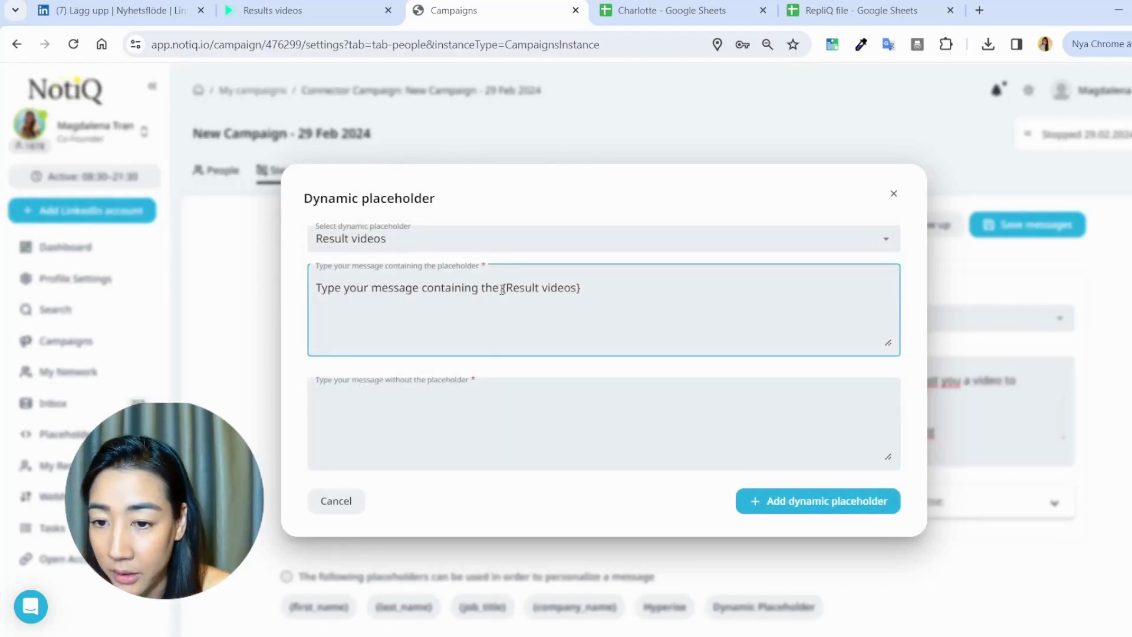
{"action": "key", "text": "shift+Home"}
{"action": "key", "text": "BackSpace"}
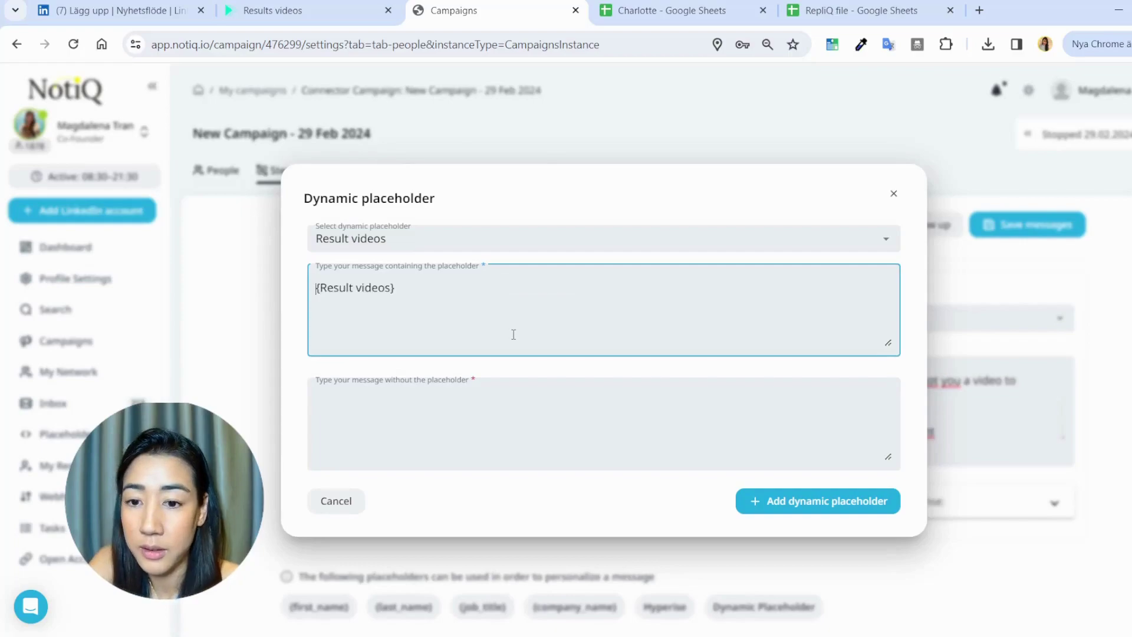
Step: Insert the {IF EXIST=Result videos}{Result videos}{ELSE} {ENDIF} placeholder into follow-up 1 and save the messages
{"action": "left_click", "coordinate": [564, 311]}
{"action": "left_click", "coordinate": [521, 412]}
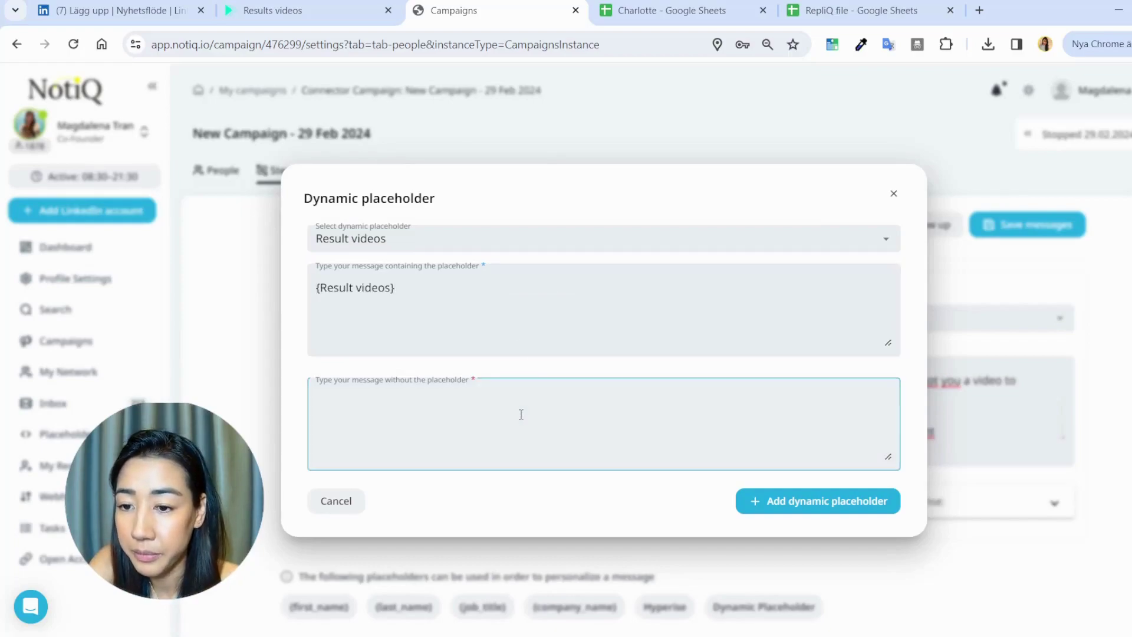
{"action": "left_click", "coordinate": [864, 502]}
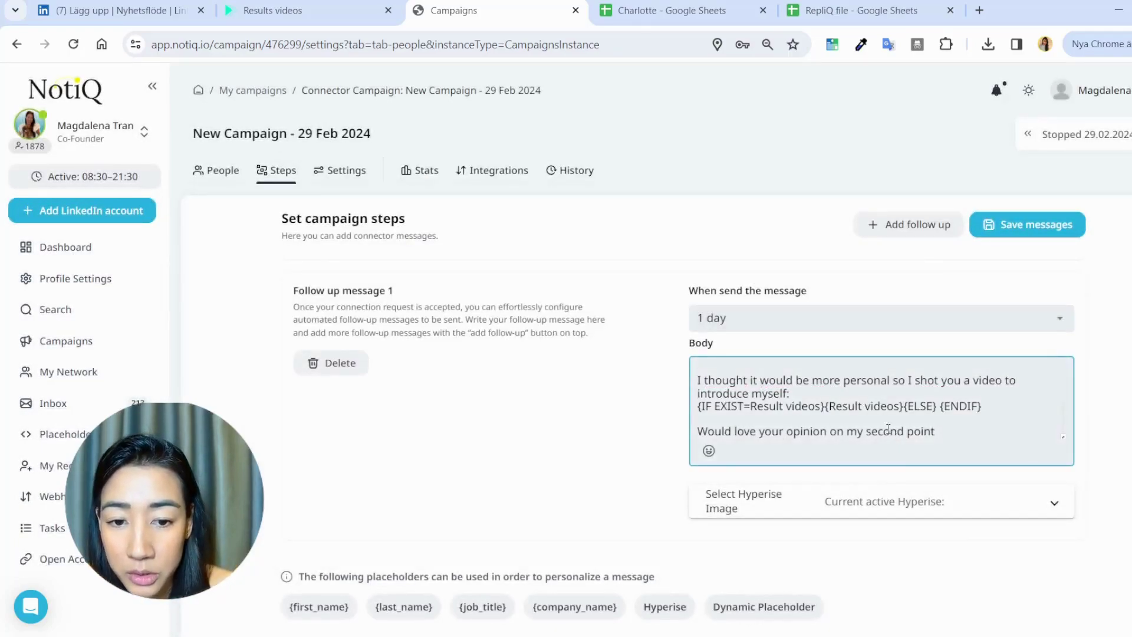
{"action": "left_click", "coordinate": [1022, 226]}
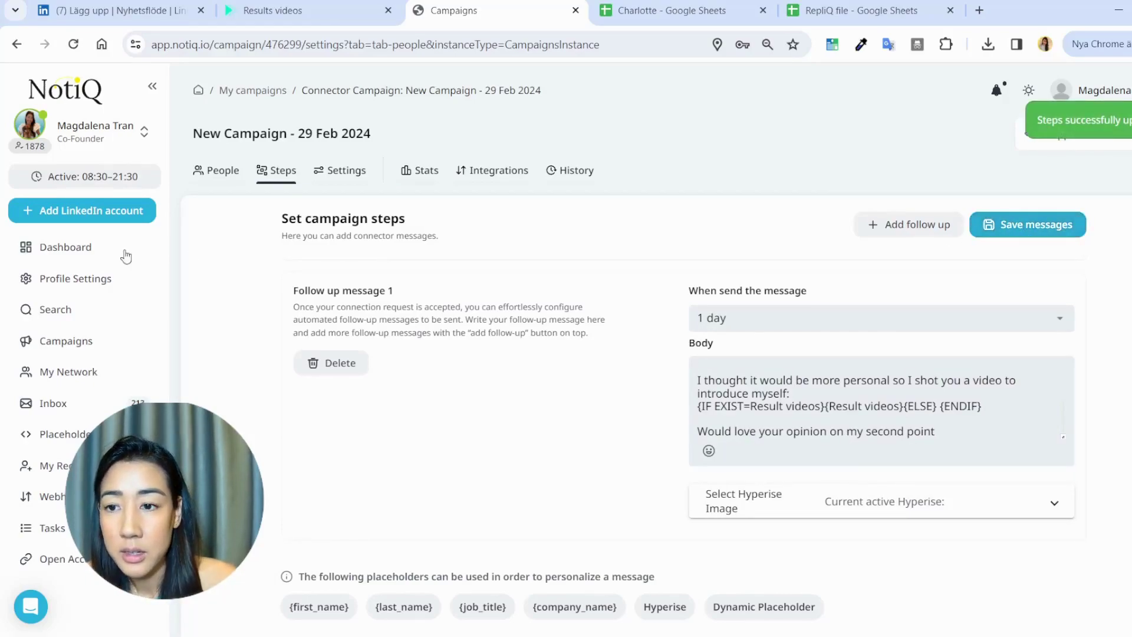
{"action": "left_click", "coordinate": [211, 174]}
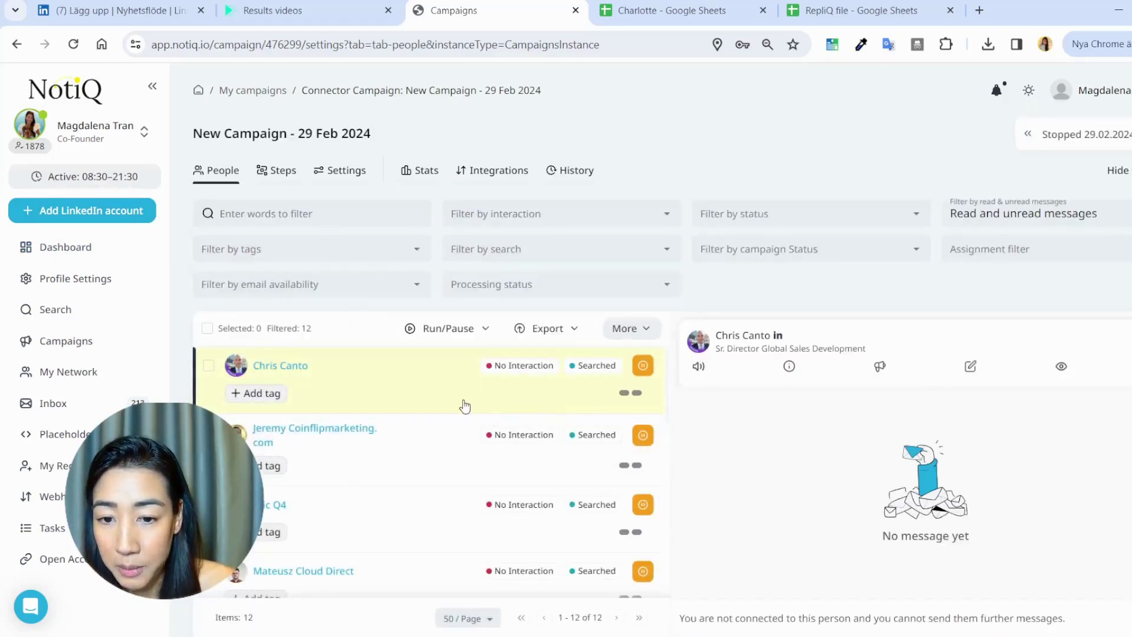
Step: Preview follow-up 1 for the first three prospects, confirming each shows its own RepliQ video link
{"action": "left_click", "coordinate": [1061, 368]}
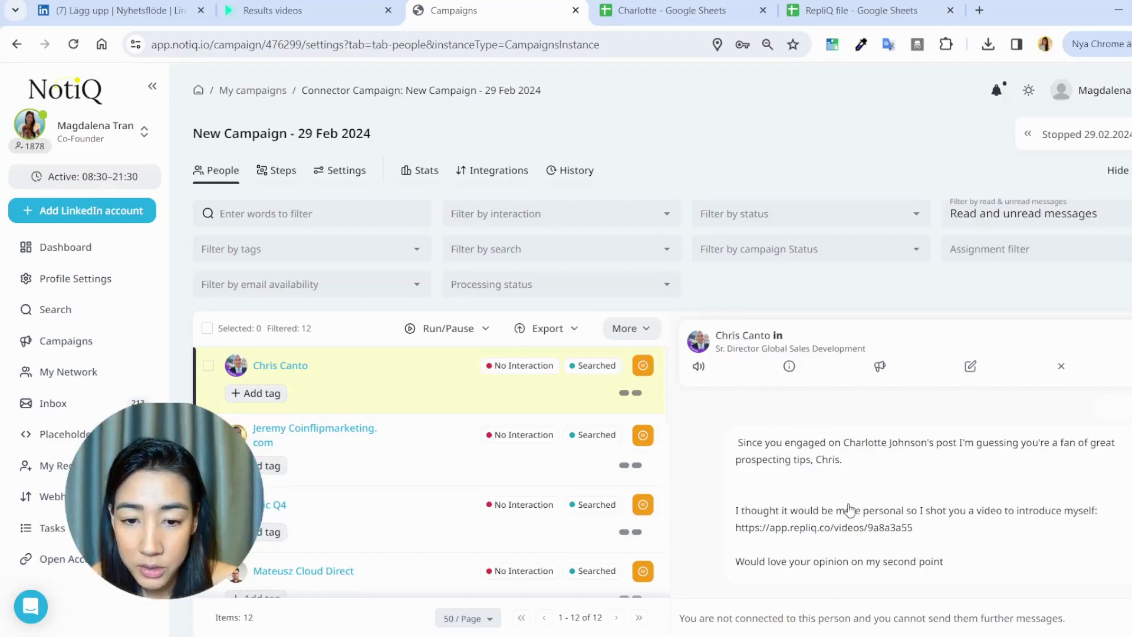
{"action": "left_click", "coordinate": [407, 468]}
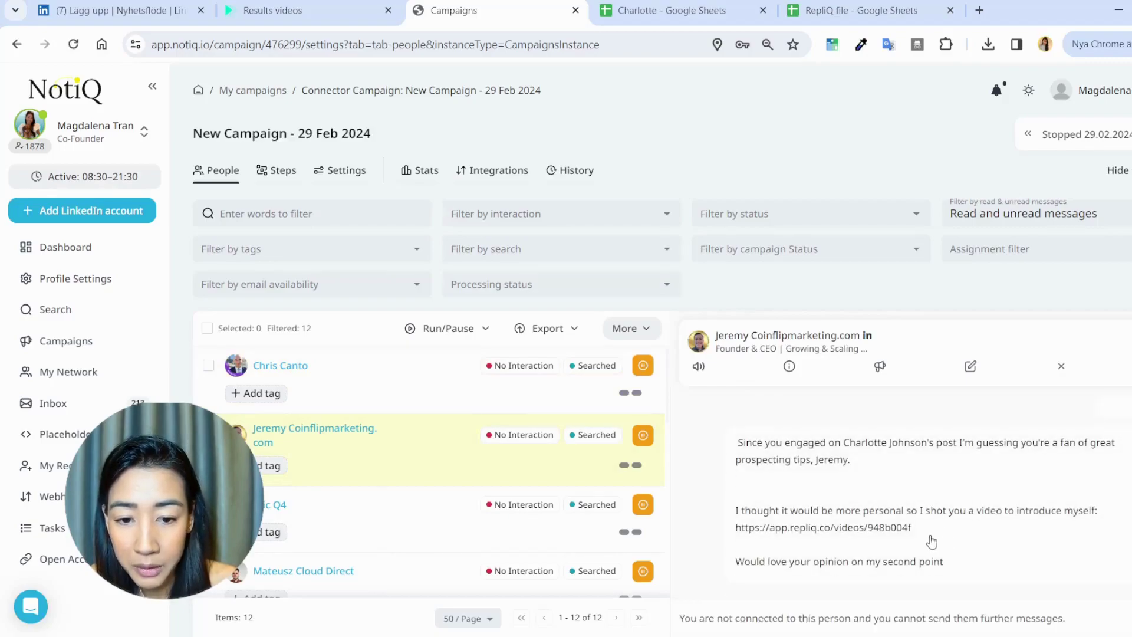
{"action": "left_click", "coordinate": [409, 521]}
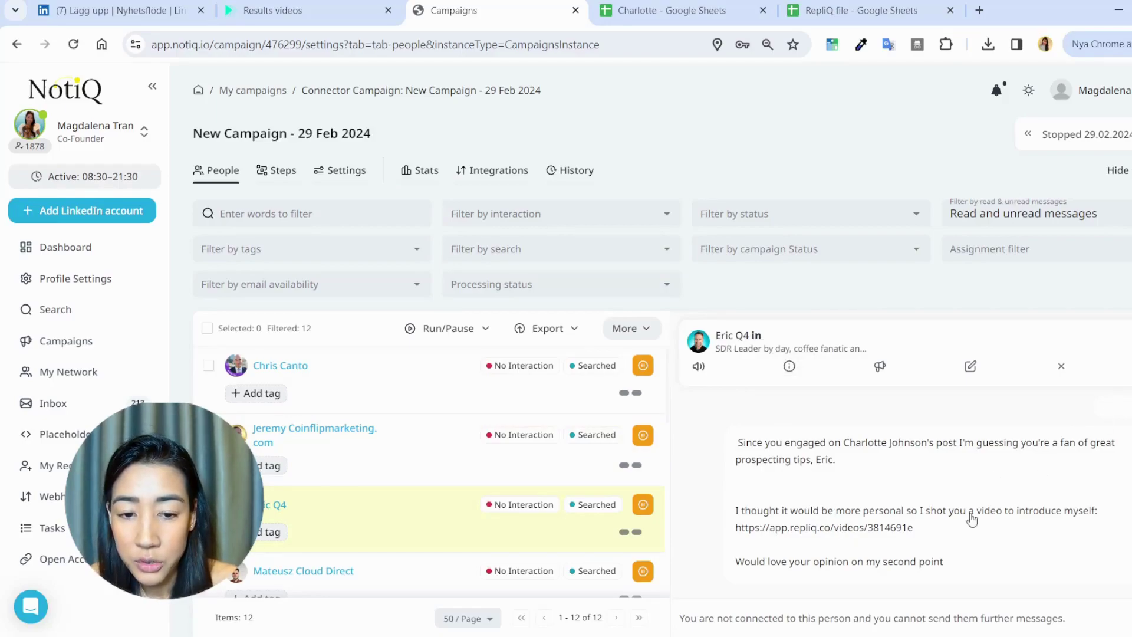
Step: Copy the third prospect's RepliQ video link from the message preview
{"action": "left_click_drag", "start_coordinate": [921, 529], "coordinate": [747, 541]}
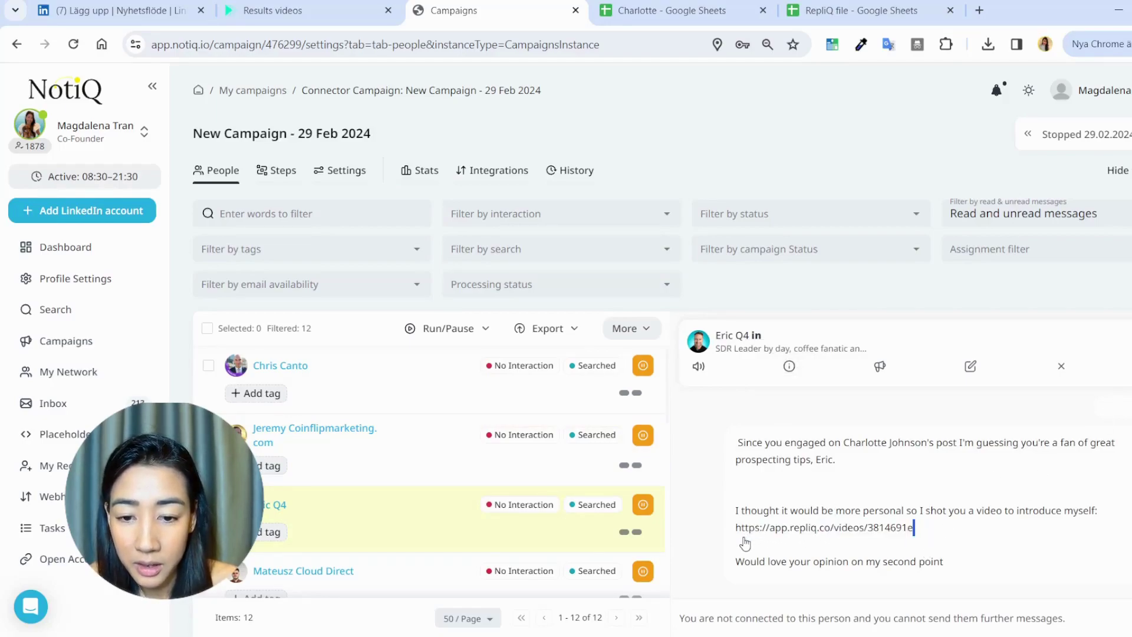
{"action": "triple_click", "coordinate": [744, 540]}
{"action": "key", "text": "ctrl+c"}
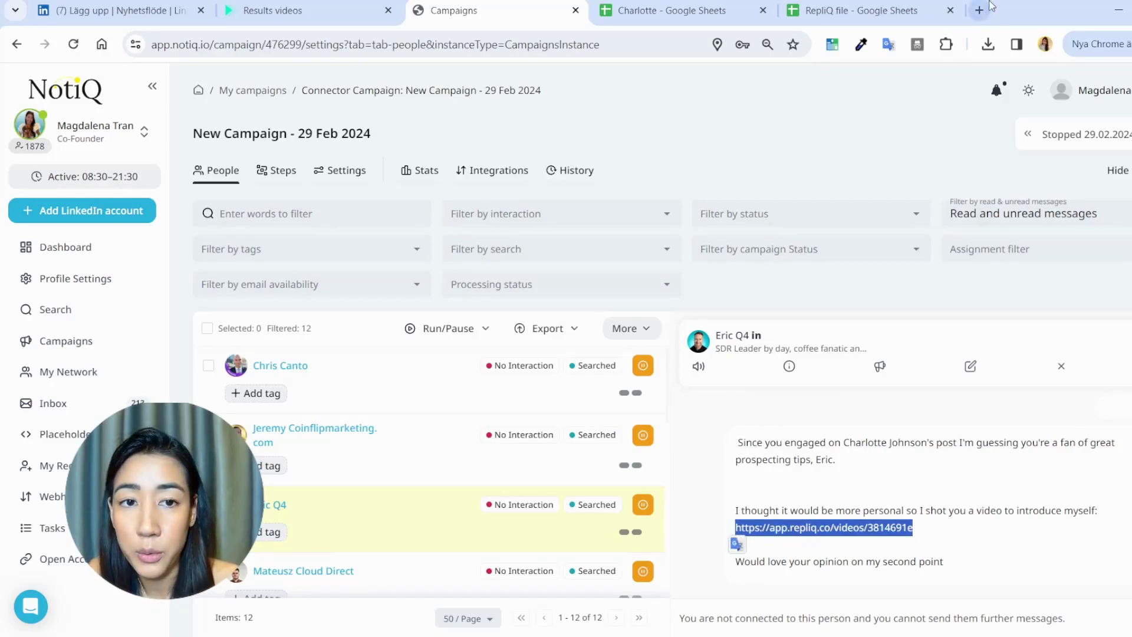
Step: Load the copied link in a new tab, showing the third prospect's 81-second personalised RepliQ video
{"action": "left_click", "coordinate": [979, 10]}
{"action": "key", "text": "ctrl+v"}
{"action": "key", "text": "Return"}
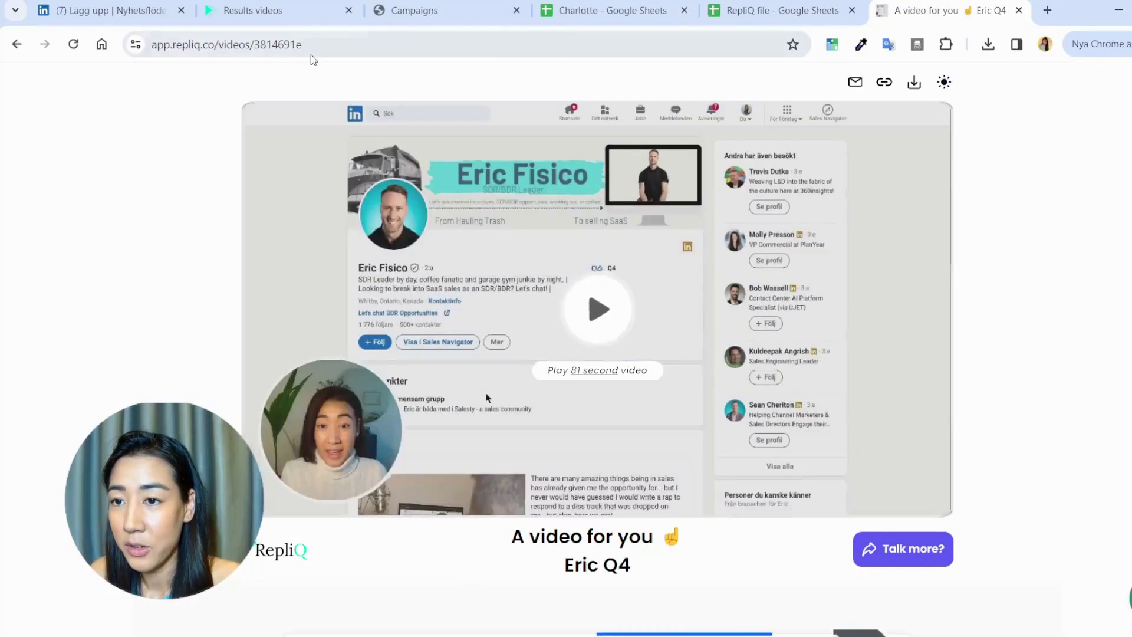
{"action": "left_click", "coordinate": [315, 51]}
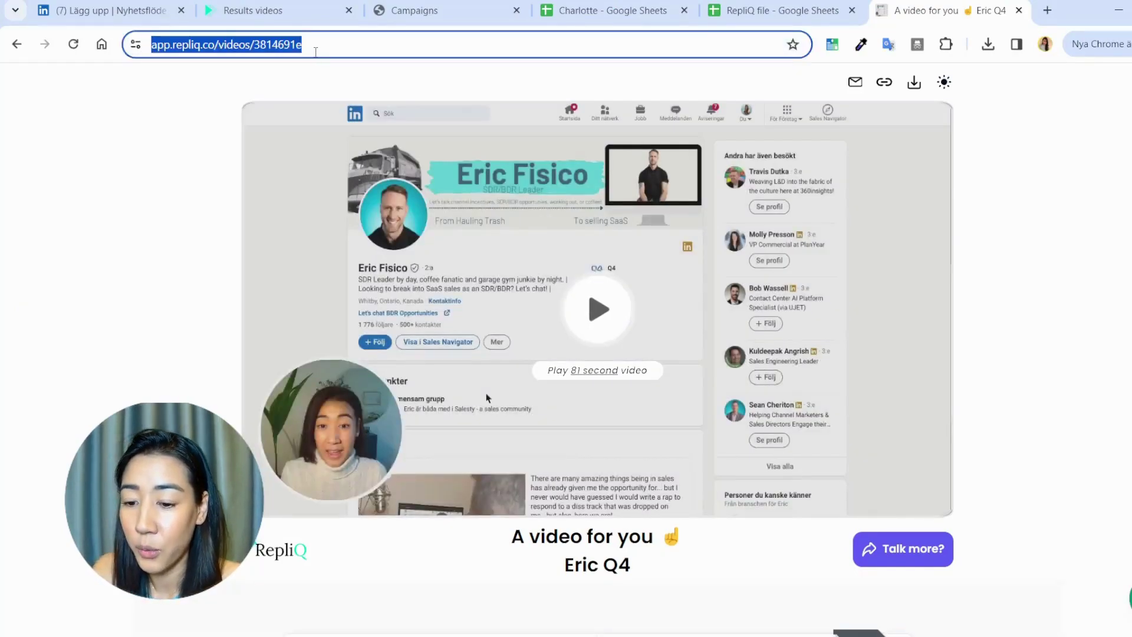
Step: Post the RepliQ video link in the LinkedIn chat so its preview card appears, then return to NotiQ
{"action": "left_click", "coordinate": [106, 10]}
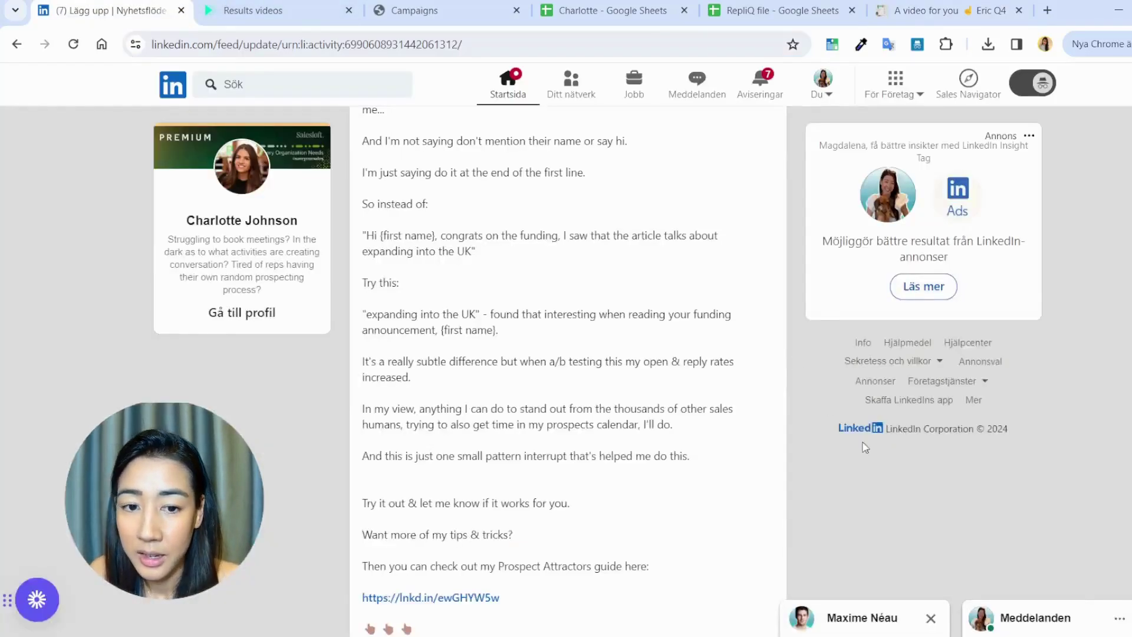
{"action": "left_click", "coordinate": [862, 617]}
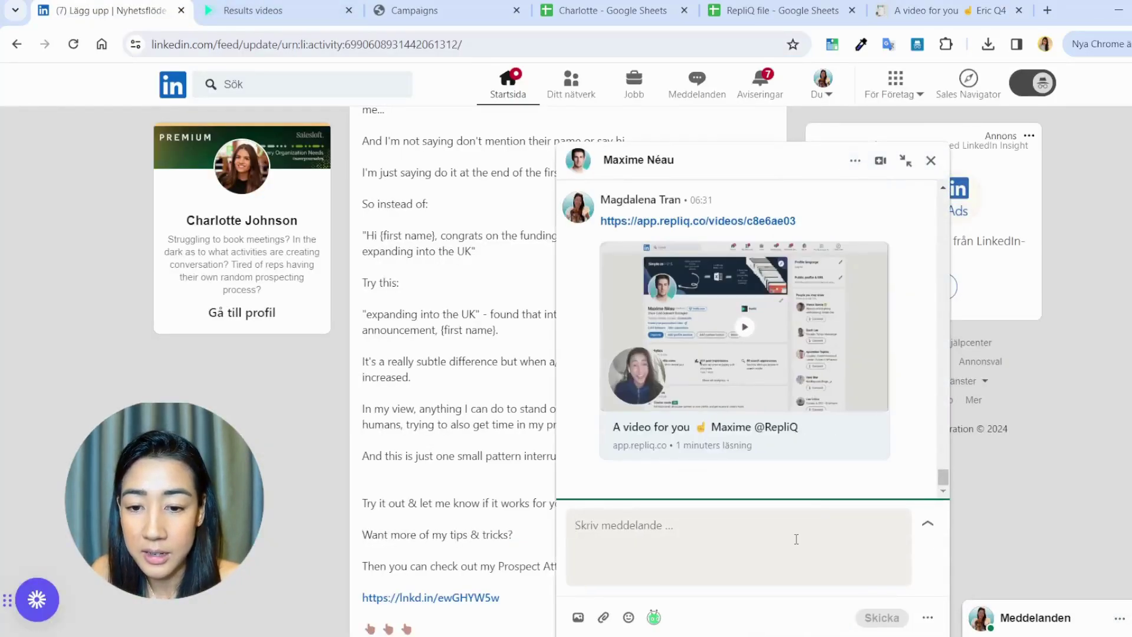
{"action": "key", "text": "ctrl+v"}
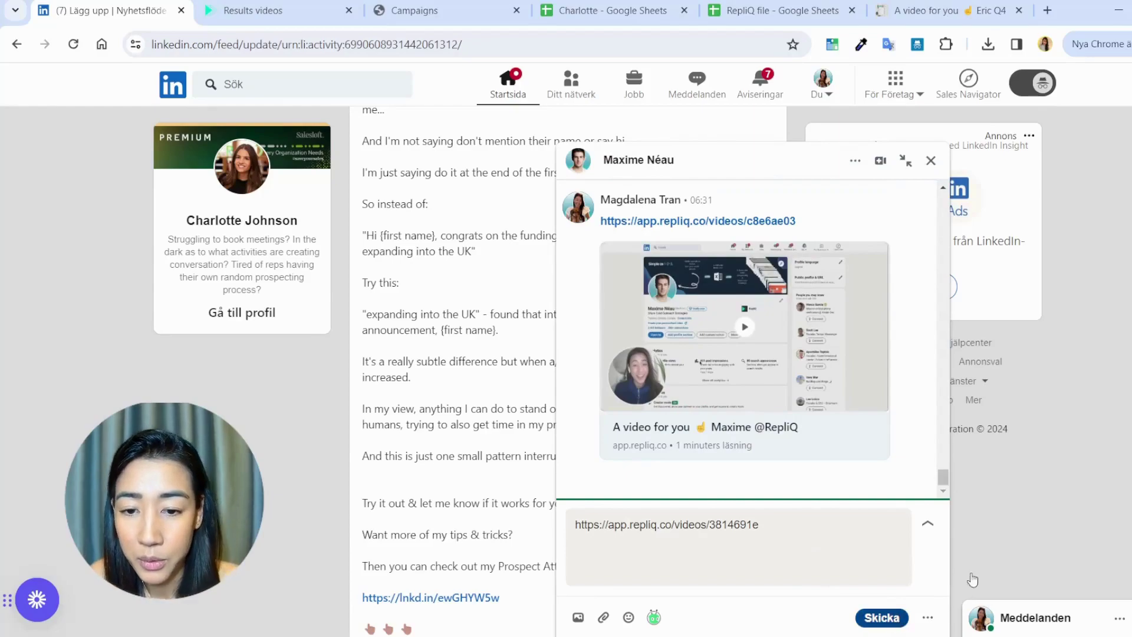
{"action": "key", "text": "Return"}
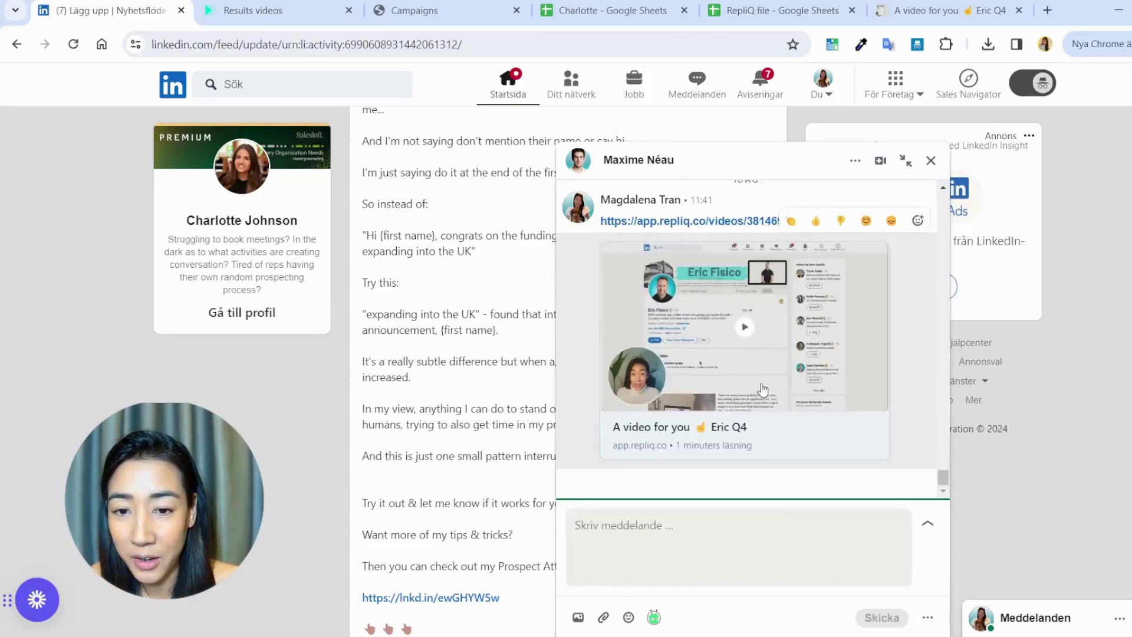
{"action": "left_click", "coordinate": [407, 10]}
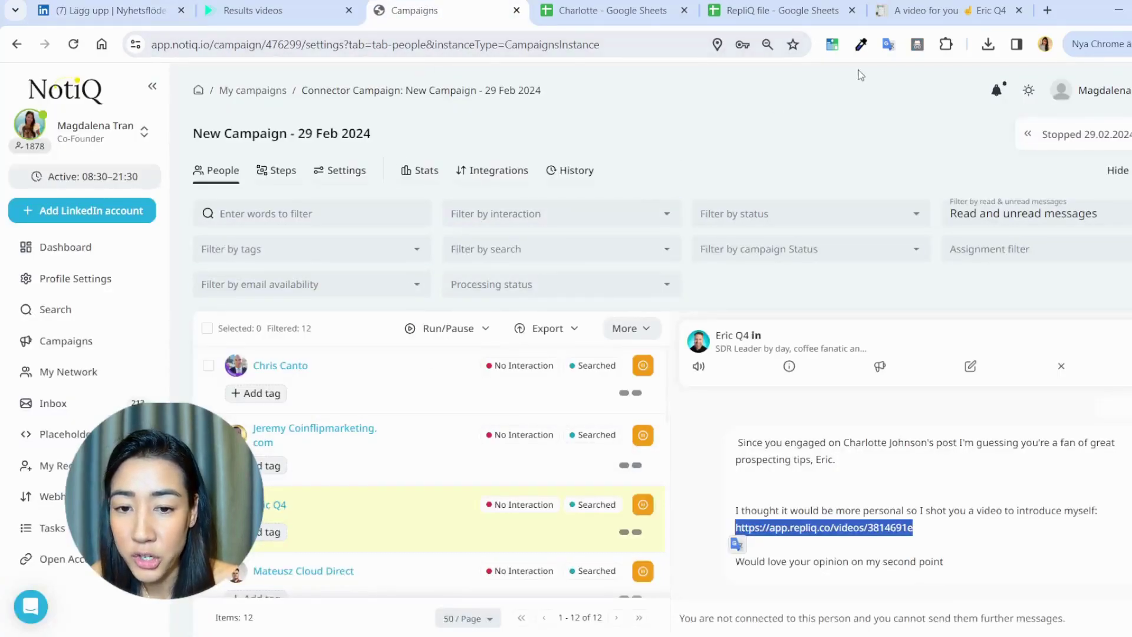
Step: Check the campaign's Settings in NotiQ, then return to the LinkedIn chat with the sent video link
{"action": "left_click", "coordinate": [348, 171]}
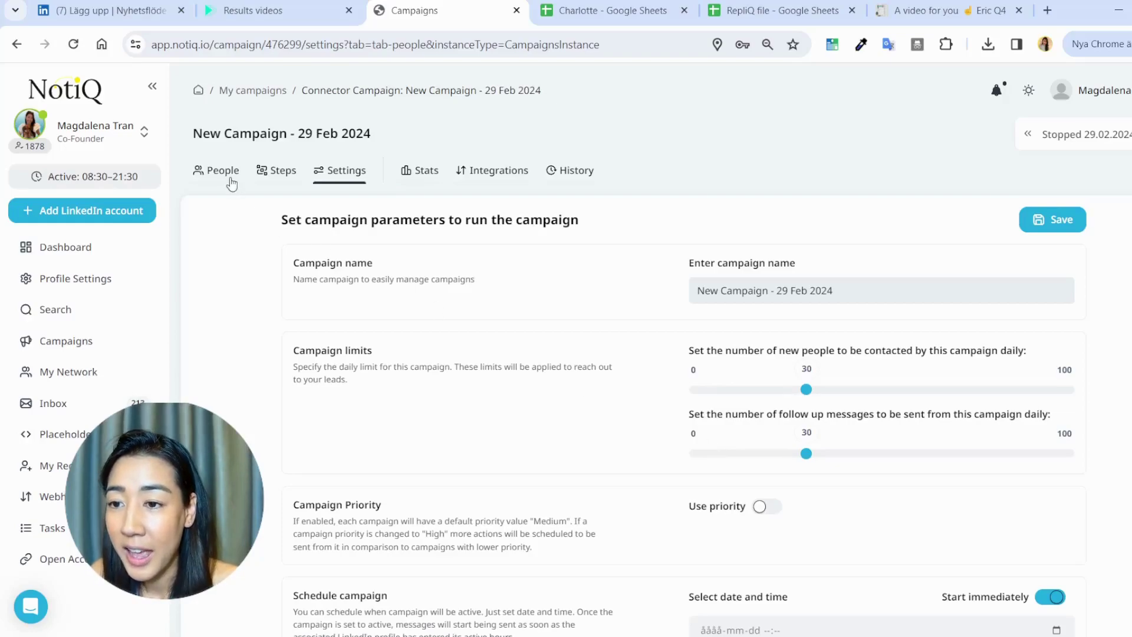
{"action": "left_click", "coordinate": [116, 3]}
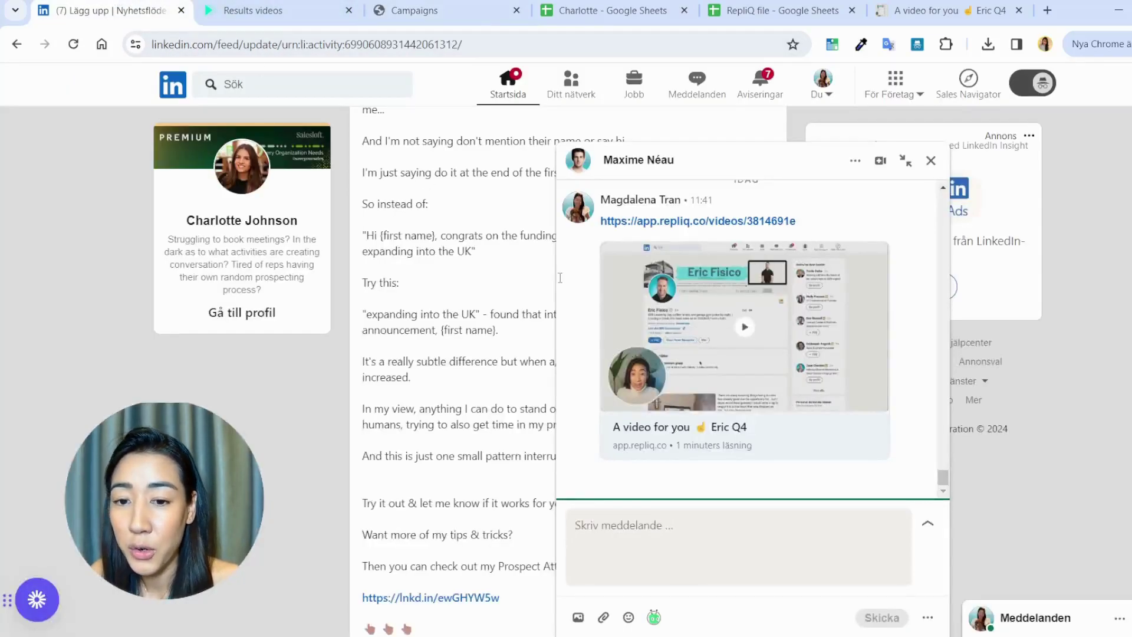